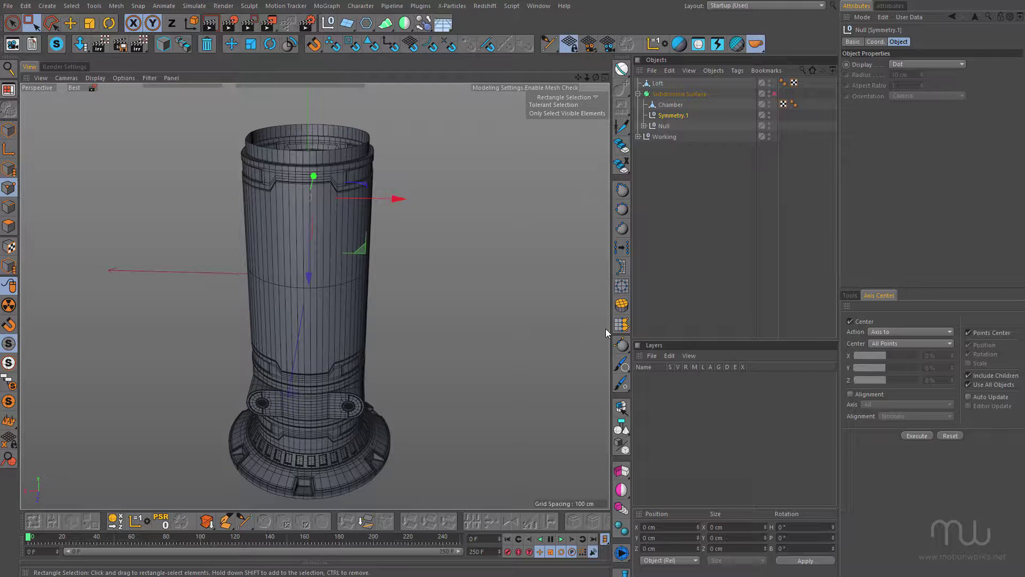
Examine the mesh flow around the chamber's side brackets, the ring of rectangular recesses and the flared base.
left_click_drag(292, 272, 358, 322, "alt")
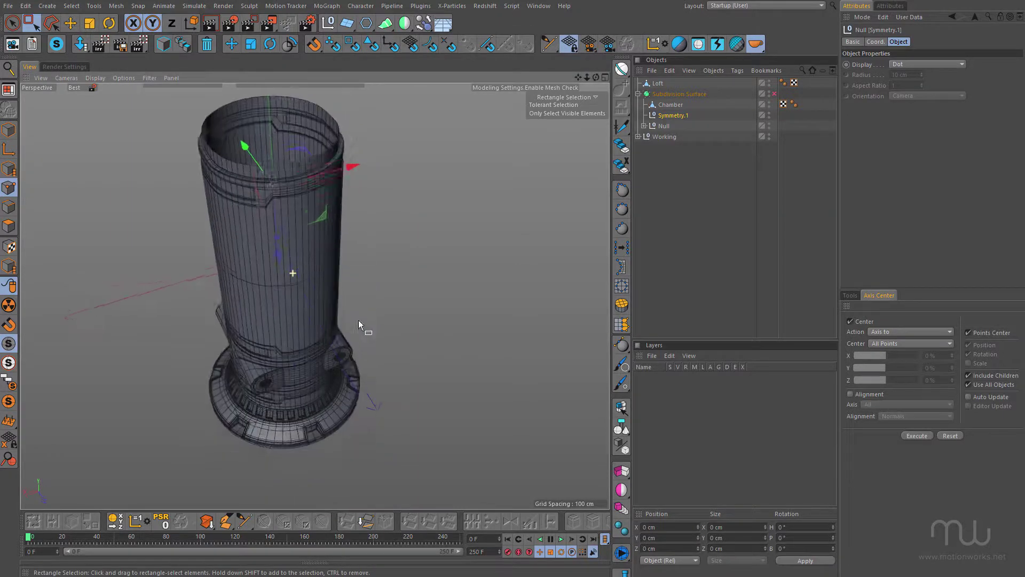
left_click_drag(313, 295, 288, 288, "alt")
middle_click_drag(288, 289, 347, 286, "alt")
right_click_drag(335, 336, 376, 326, "alt")
left_click_drag(348, 300, 352, 187, "alt")
middle_click_drag(358, 287, 364, 209, "alt")
right_click_drag(295, 352, 272, 345, "alt")
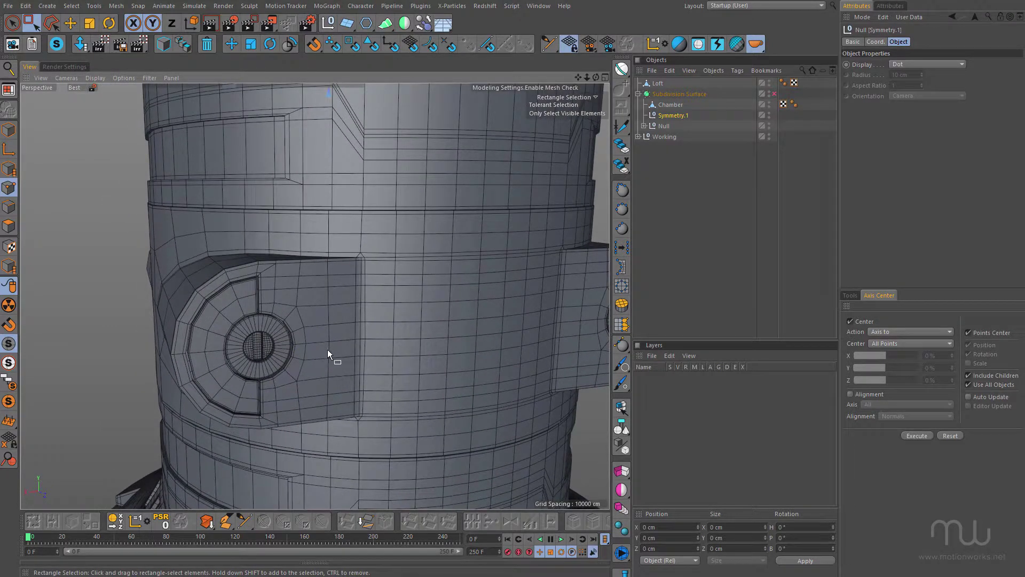
middle_click_drag(328, 350, 279, 268, "alt")
right_click_drag(279, 268, 316, 377, "alt")
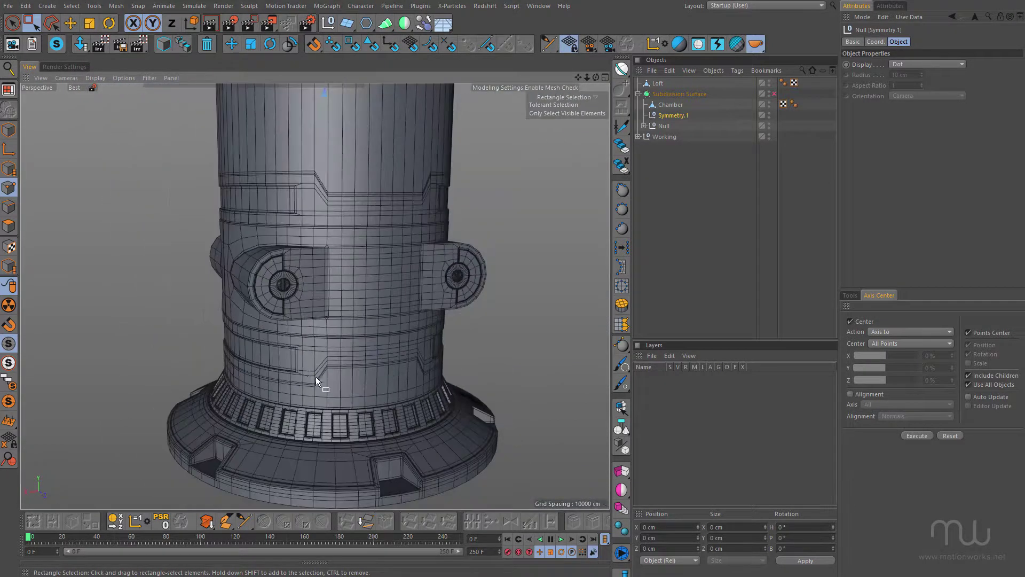
middle_click_drag(315, 376, 286, 332, "alt")
right_click_drag(290, 333, 385, 332, "alt")
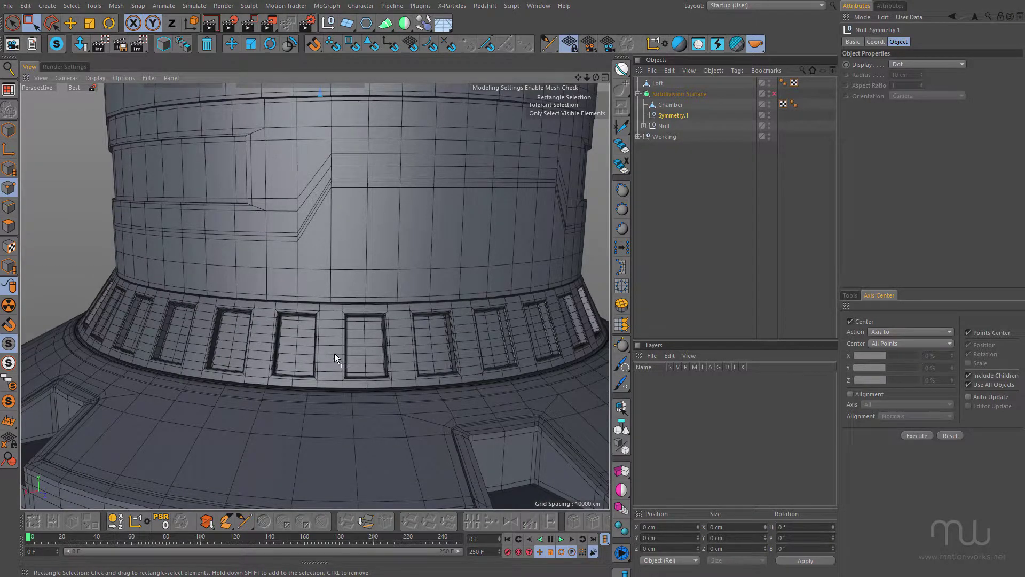
right_click_drag(335, 353, 285, 363, "alt")
middle_click_drag(383, 340, 364, 425, "alt")
right_click_drag(395, 317, 366, 307, "alt")
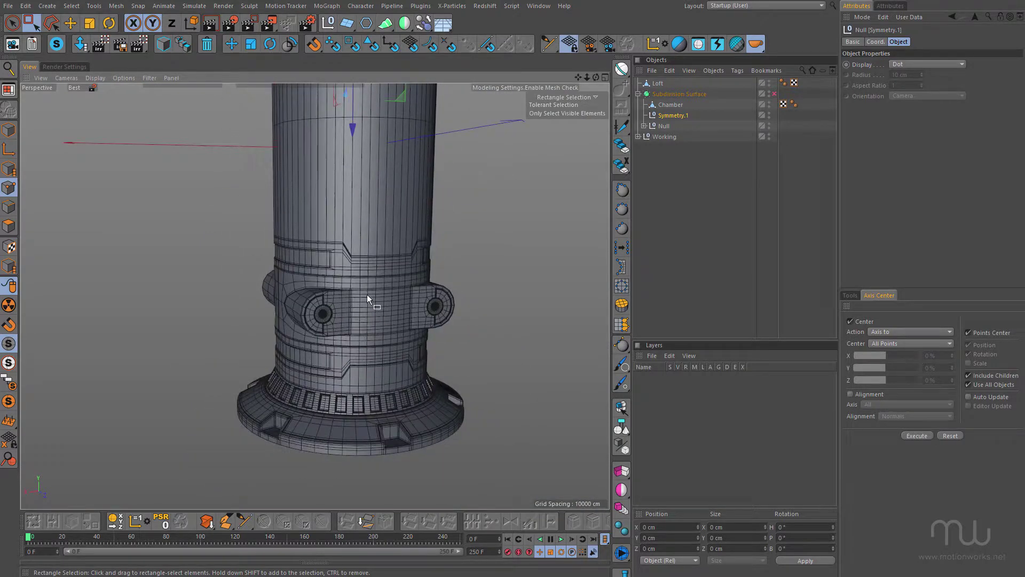
Examine the whole cylinder from its top rim down, and how the middle bracket section joins the sections around it.
middle_click_drag(367, 307, 380, 283, "alt")
right_click_drag(381, 283, 354, 292, "alt")
left_click_drag(361, 300, 334, 313, "alt")
right_click_drag(331, 313, 359, 308, "alt")
left_click_drag(352, 309, 307, 299, "alt")
right_click_drag(341, 304, 315, 307, "alt")
middle_click_drag(393, 247, 372, 262, "alt")
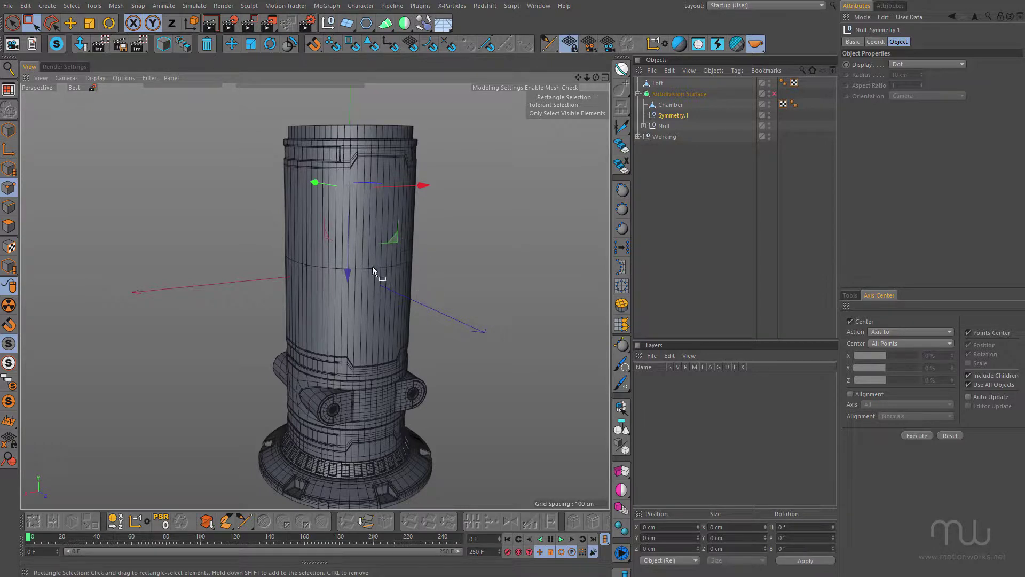
mouse_move(356, 237)
left_mouse_down("alt")
mouse_move(513, 251)
mouse_move(320, 233)
mouse_move(360, 251)
left_mouse_up("alt")
left_click_drag(358, 316, 327, 233, "alt")
middle_click_drag(403, 303, 377, 293, "alt")
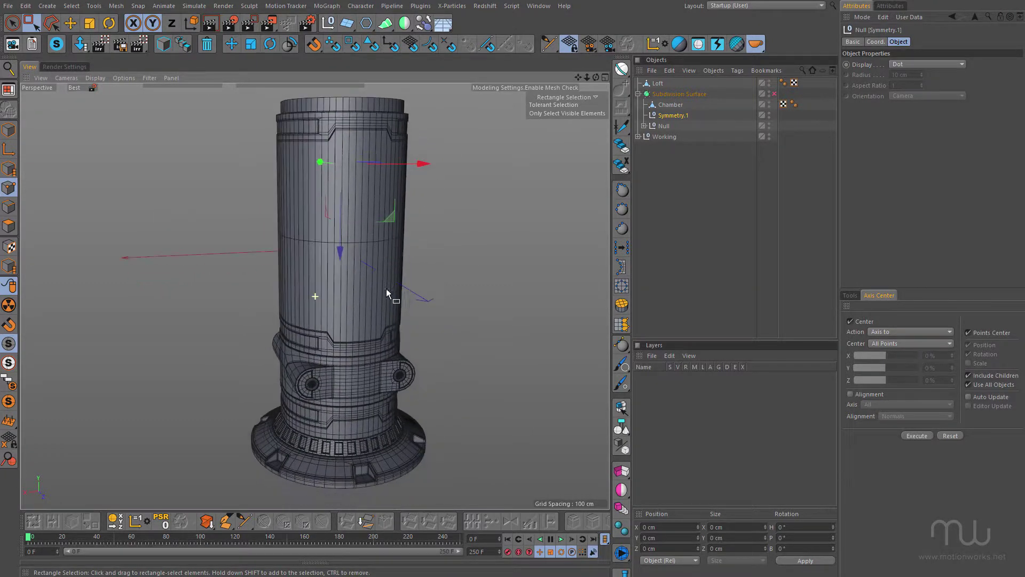
right_click_drag(377, 292, 367, 325, "alt")
middle_click_drag(366, 325, 355, 310, "alt")
right_click_drag(356, 309, 389, 284, "alt")
left_click_drag(390, 289, 350, 300, "alt")
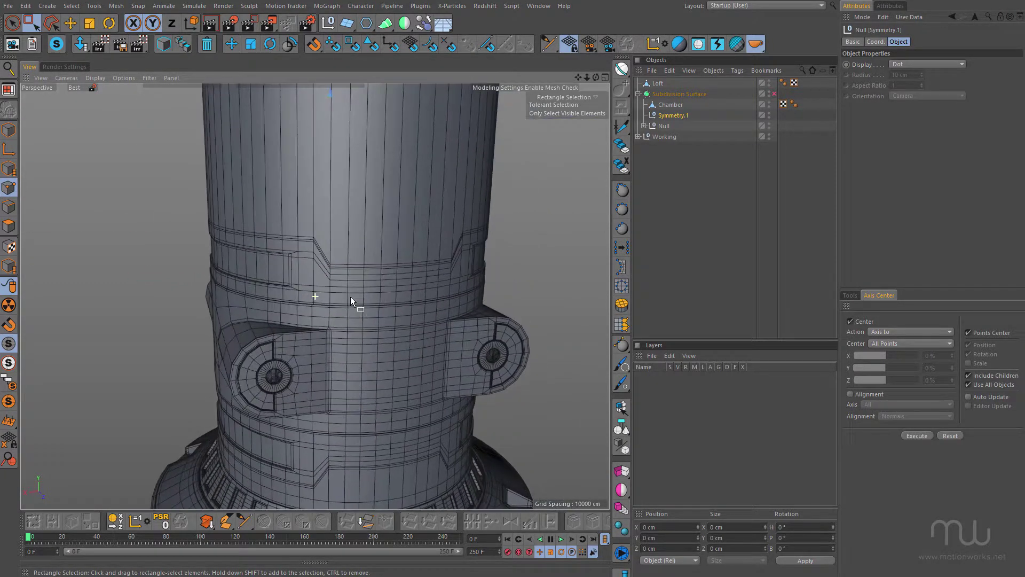
middle_click_drag(387, 348, 367, 238, "alt")
middle_click_drag(357, 275, 380, 350, "alt")
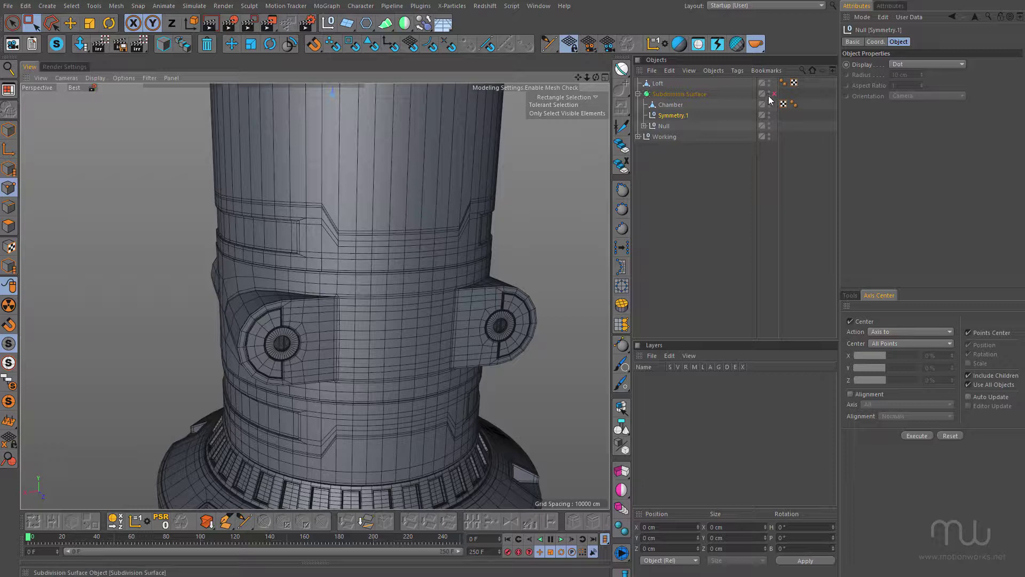
Hide the Chamber object in the viewport to expose the bracket section beneath it.
left_click(56, 47)
left_click(56, 47)
left_click(767, 112, "alt")
left_click(768, 102, "alt")
left_click(767, 102, "alt")
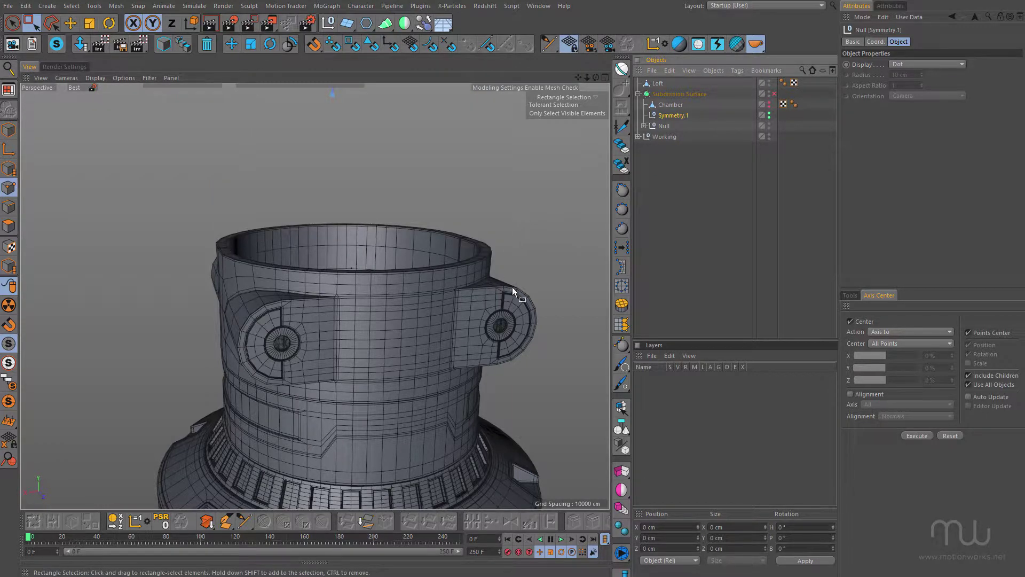
Expand the Null group, select Lower_Symmetry and inspect where it meets the bracket section.
left_click(644, 126)
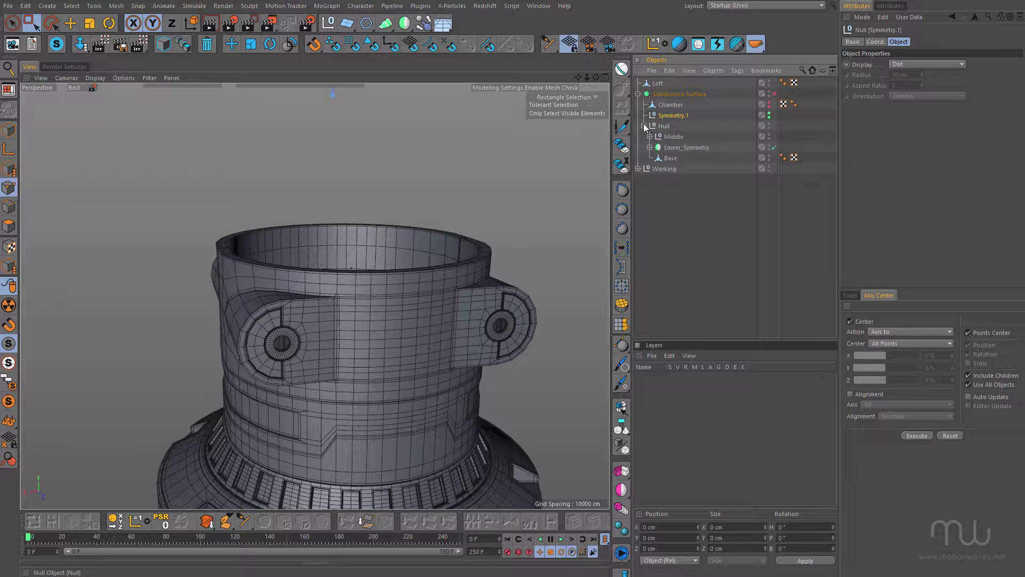
left_click(688, 148)
right_click_drag(412, 332, 386, 350, "alt")
left_click_drag(386, 350, 439, 309, "alt")
right_click_drag(438, 309, 454, 291, "alt")
mouse_move(454, 291)
left_mouse_down("alt")
mouse_move(467, 274)
mouse_move(440, 290)
left_mouse_up("alt")
middle_click_drag(441, 290, 349, 373, "alt")
middle_click_drag(336, 236, 328, 359, "alt")
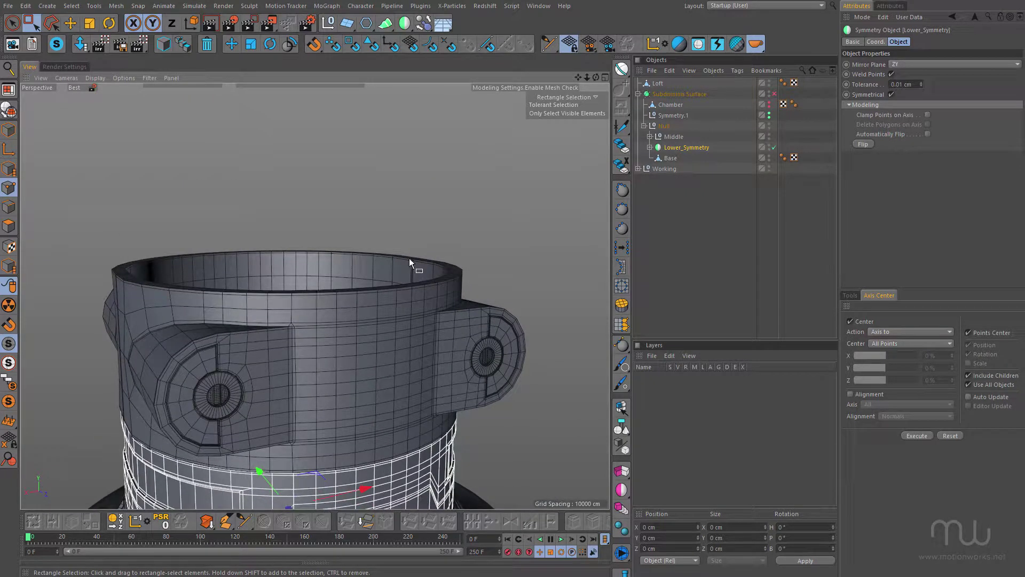
Make the Chamber object visible again and inspect its angled panel lines and long vertical edges.
left_click(767, 103)
left_click_drag(405, 240, 318, 251, "alt")
middle_click_drag(347, 213, 310, 306, "alt")
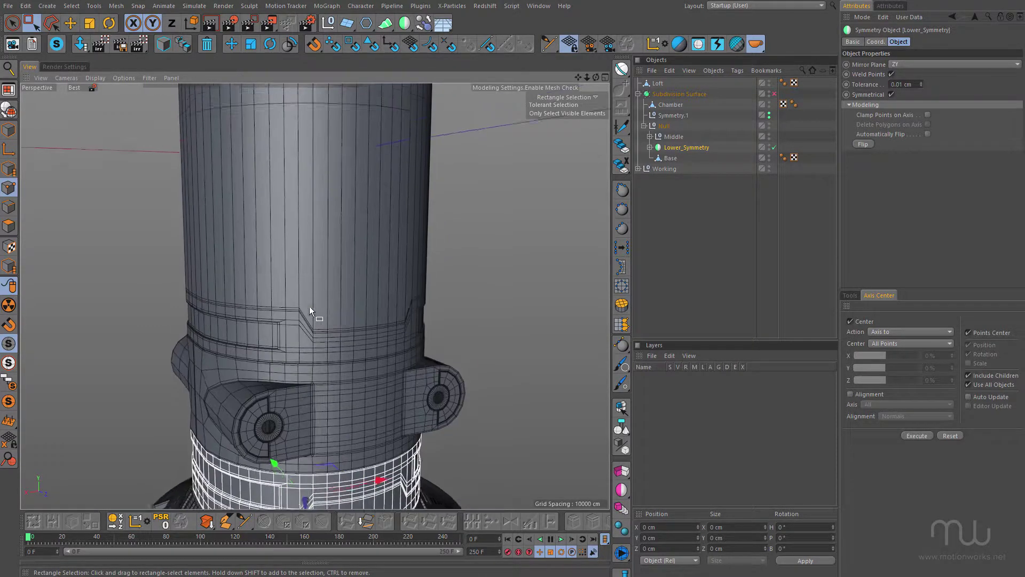
right_click_drag(309, 307, 404, 276, "alt")
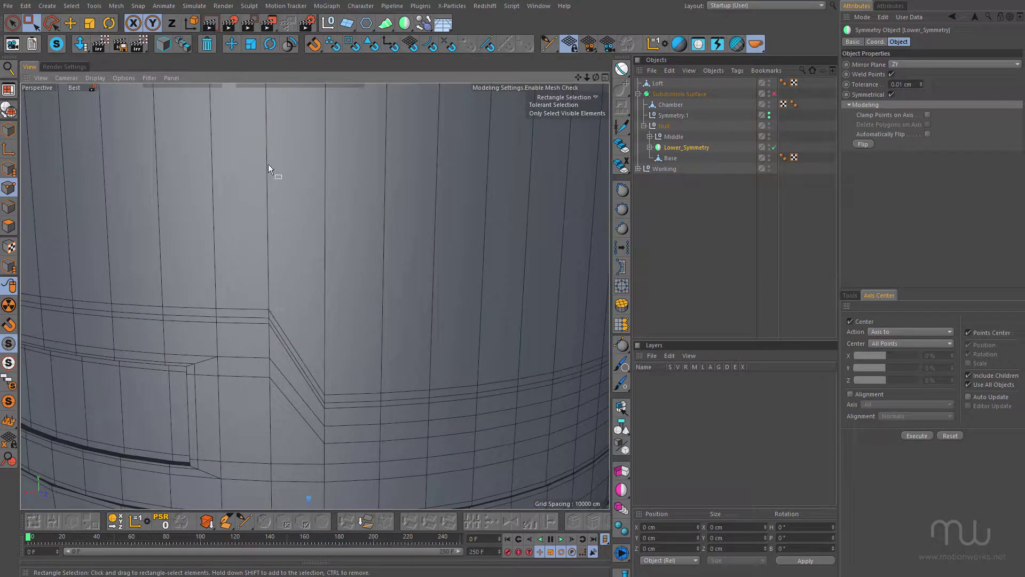
scroll(268, 165, "down", 10)
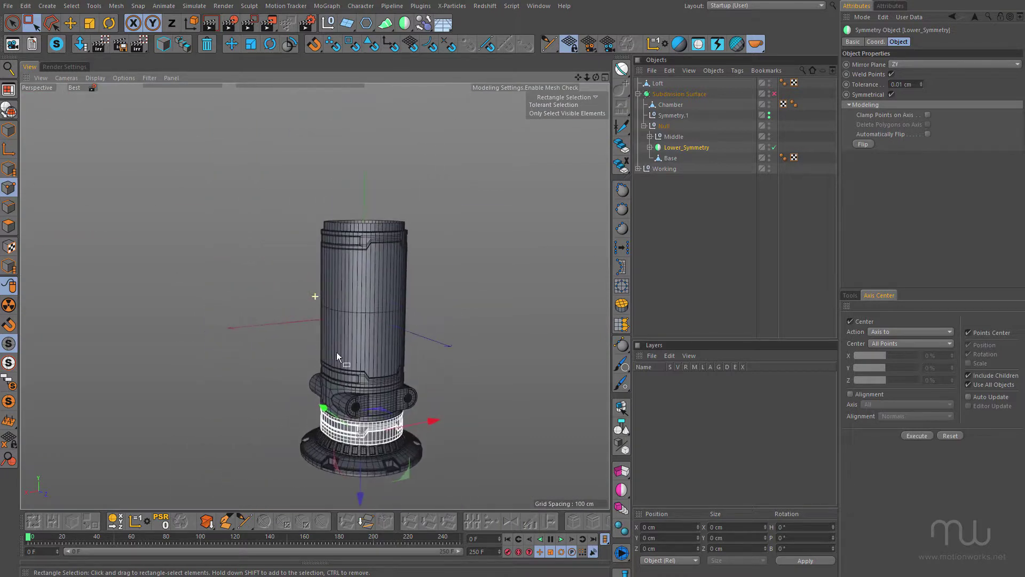
right_click_drag(342, 353, 412, 312, "alt")
middle_click_drag(380, 269, 362, 310, "alt")
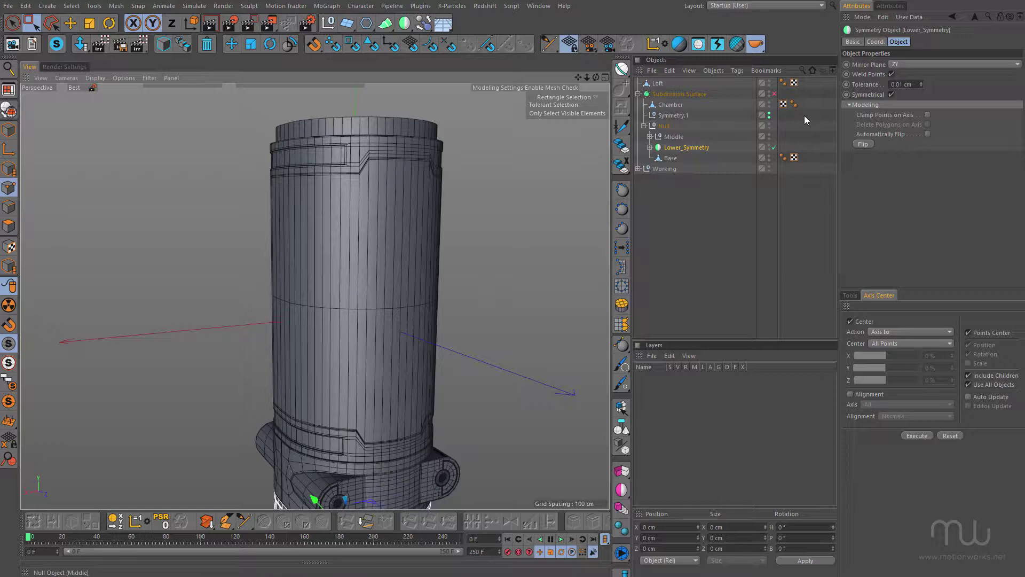
Select the Chamber object and inspect its points around the upper rim and panel detail.
left_click(669, 109)
scroll(372, 255, "up", 5)
scroll(398, 235, "down", 5)
middle_click_drag(386, 257, 316, 274, "alt")
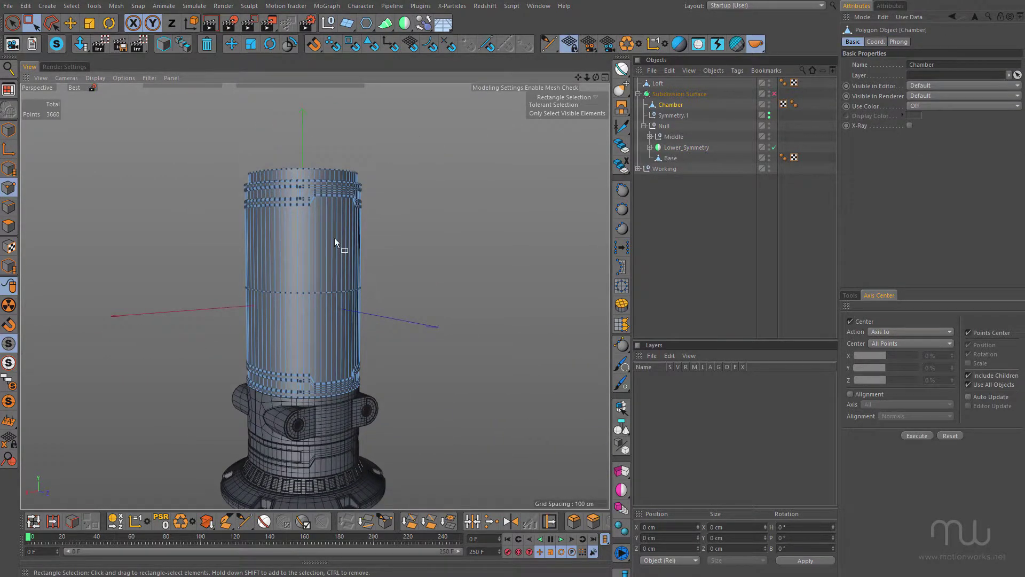
scroll(328, 233, "up", 4)
left_click_drag(355, 217, 403, 400, "alt")
left_click_drag(315, 298, 371, 315, "alt")
right_click_drag(376, 320, 433, 279, "alt")
left_click_drag(434, 280, 426, 356, "alt")
right_click_drag(427, 355, 345, 356, "alt")
middle_click_drag(345, 356, 275, 310, "alt")
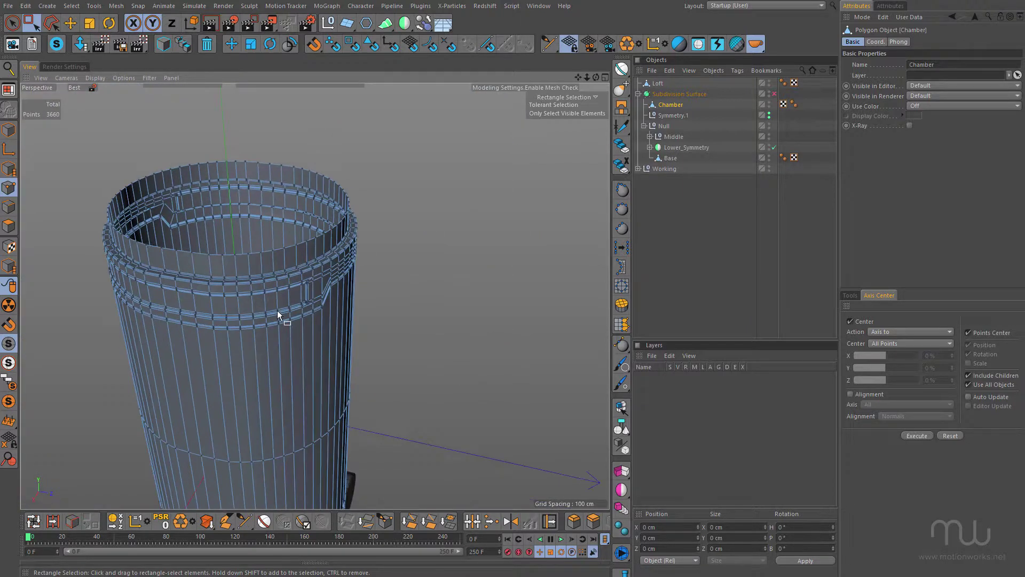
Inspect the repeating panel detail at both ends of the Chamber and the edge loop around its middle.
left_click_drag(274, 309, 347, 340, "alt")
middle_click_drag(347, 336, 368, 306, "alt")
right_click_drag(354, 290, 403, 290, "alt")
middle_click_drag(403, 290, 363, 255, "alt")
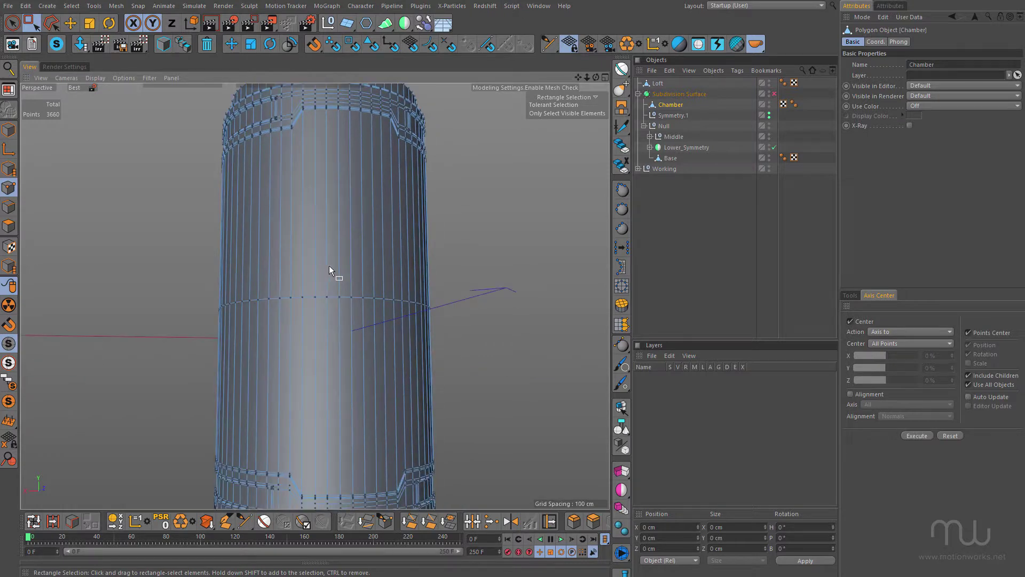
left_click_drag(328, 263, 368, 334, "alt")
left_click_drag(315, 296, 318, 274, "alt")
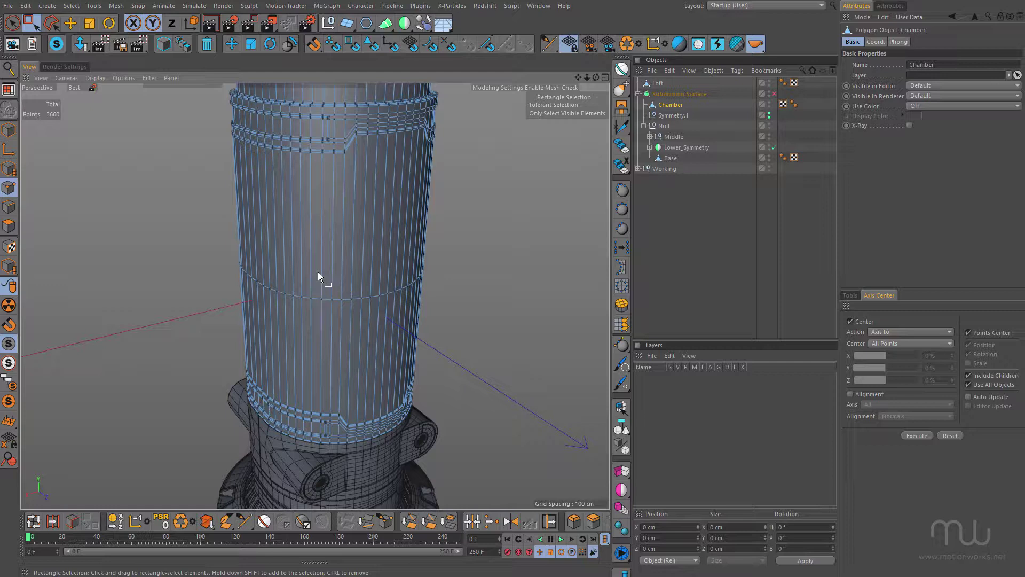
left_click_drag(386, 271, 416, 248, "alt")
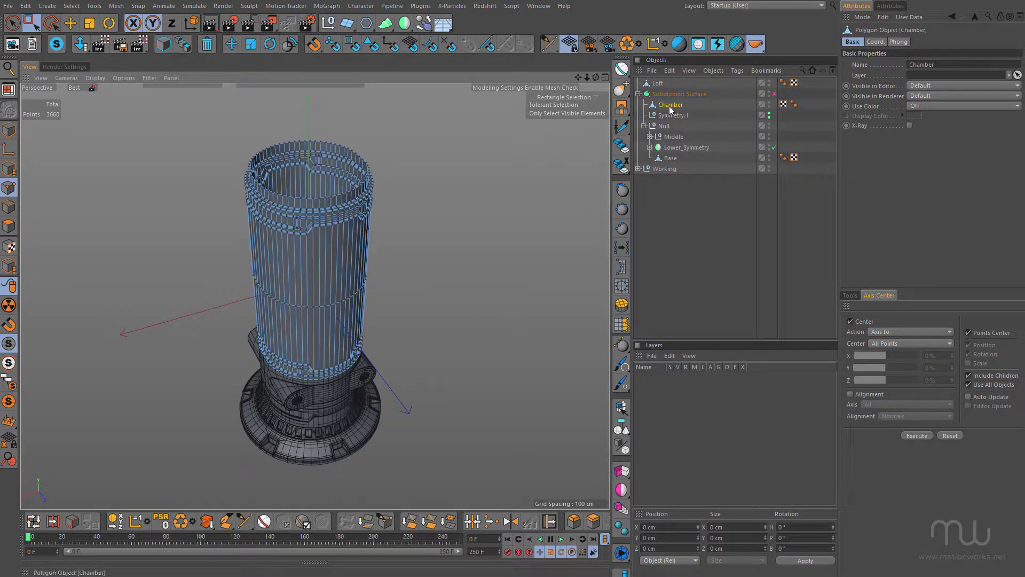
Isolate the Chamber object in the viewport and switch to the Front view.
left_click(57, 45)
scroll(374, 264, "down", 2)
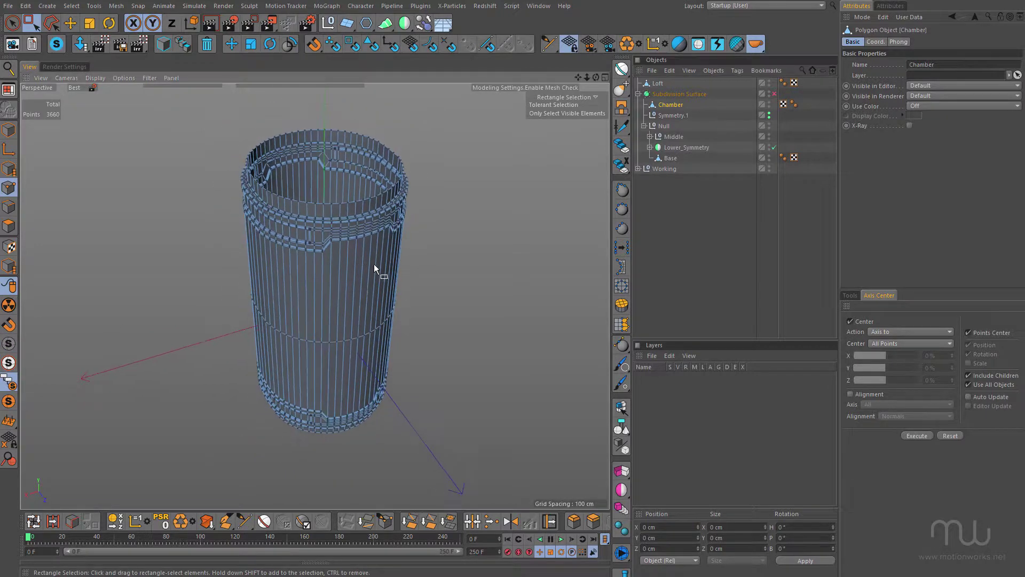
middle_click_drag(374, 264, 347, 273, "alt")
left_click_drag(347, 271, 297, 263, "alt")
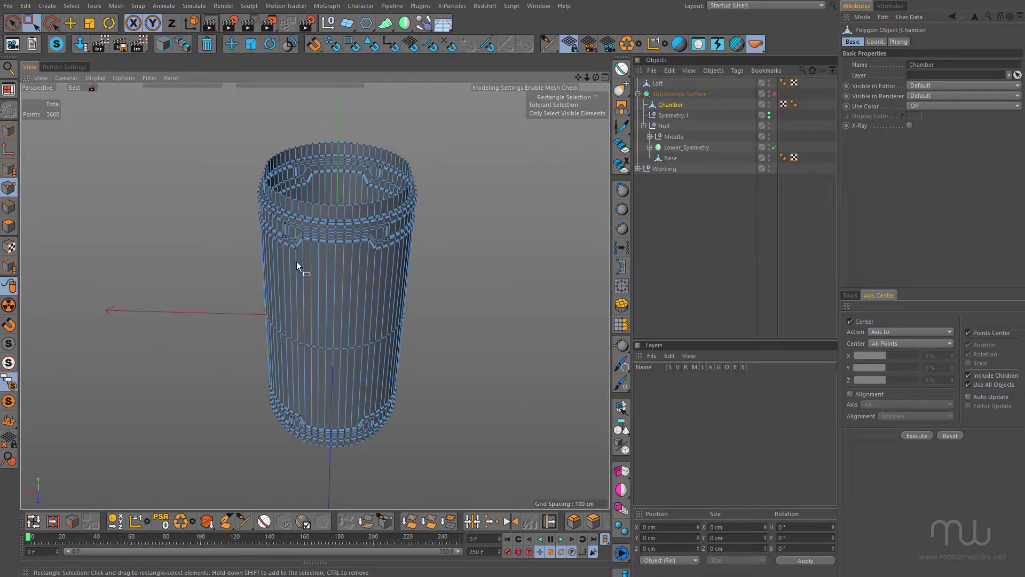
middle_click(458, 315)
middle_click(516, 372)
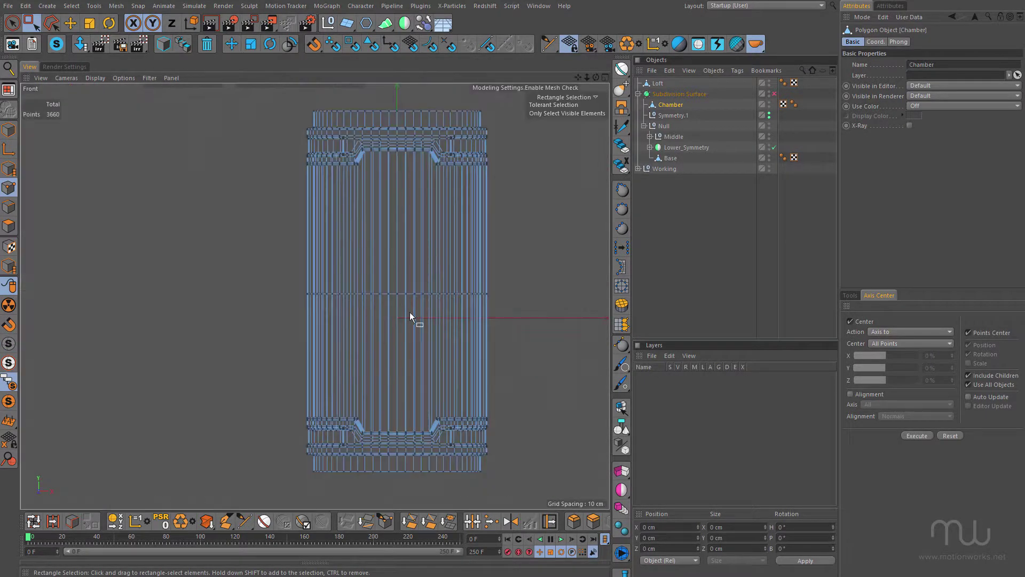
Rectangle-select the Chamber's points on the positive Z side in the Right view, including hidden ones, and delete them.
left_click(32, 23)
left_click(9, 188)
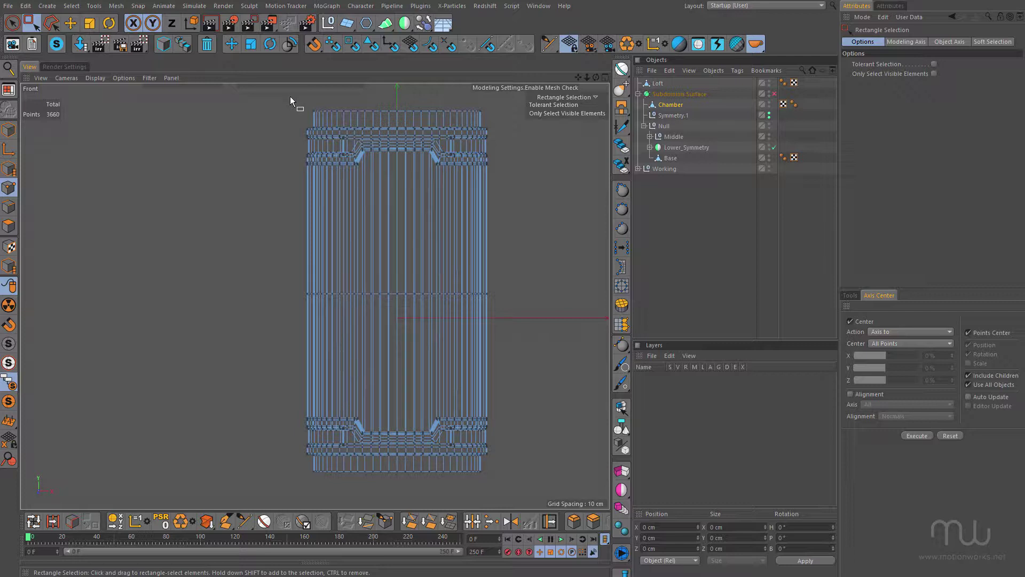
middle_click(433, 252)
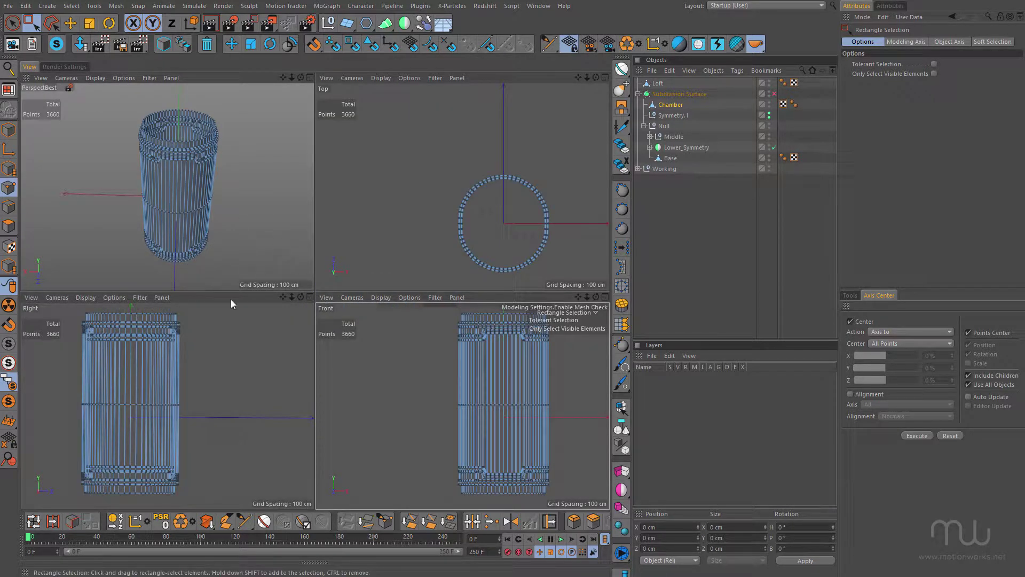
middle_click(177, 368)
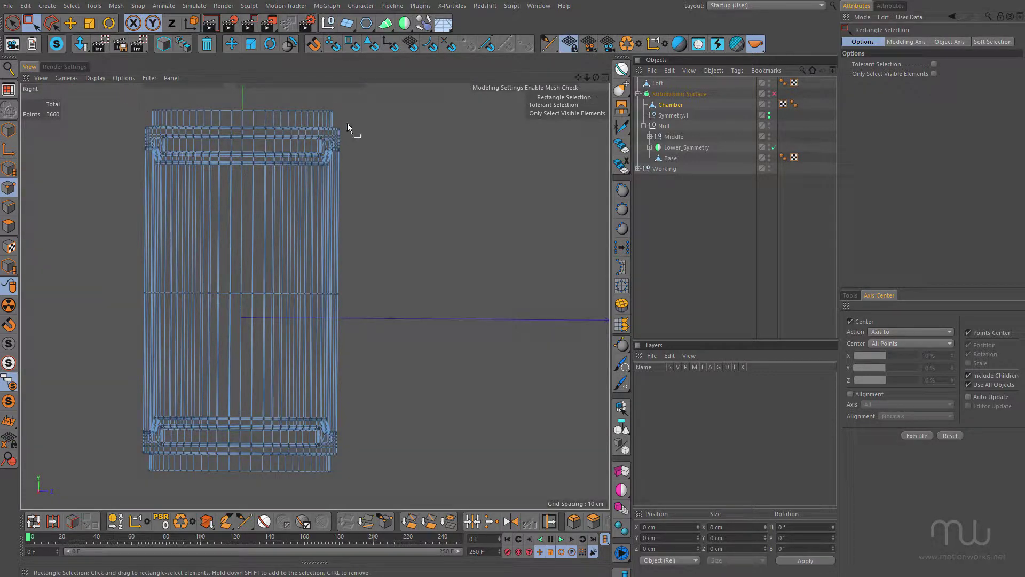
left_click_drag(379, 94, 246, 506)
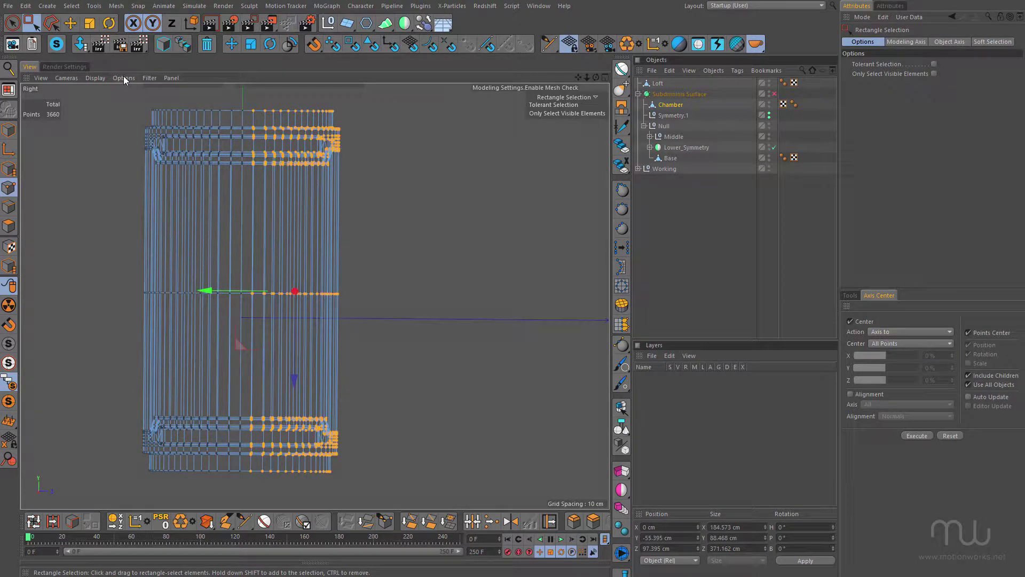
left_click(207, 44)
Place the half Chamber under a new Symmetry object in the Perspective view and set its mirror plane to XY.
middle_click(296, 241)
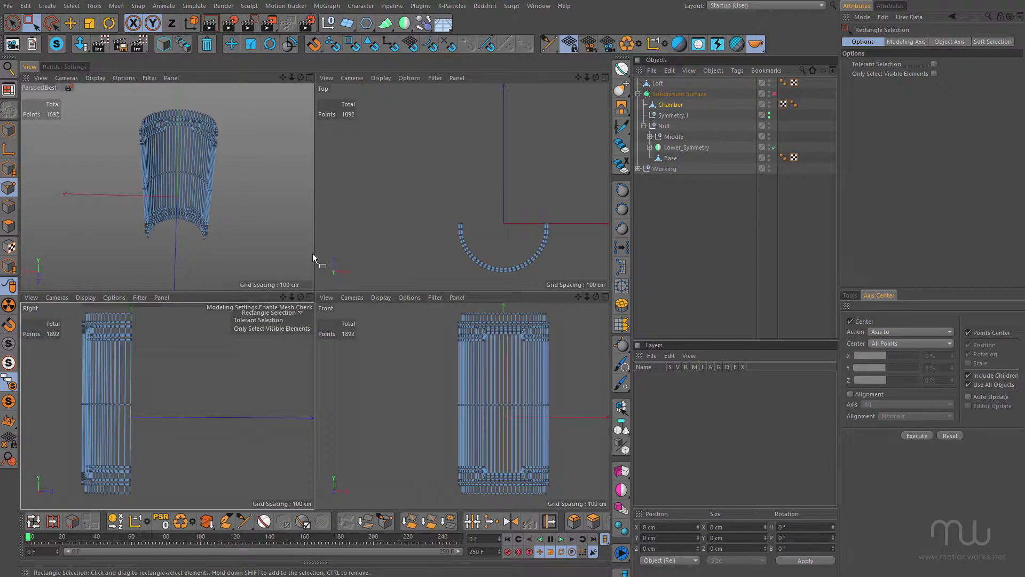
middle_click(296, 242)
left_click_drag(286, 226, 348, 236, "alt")
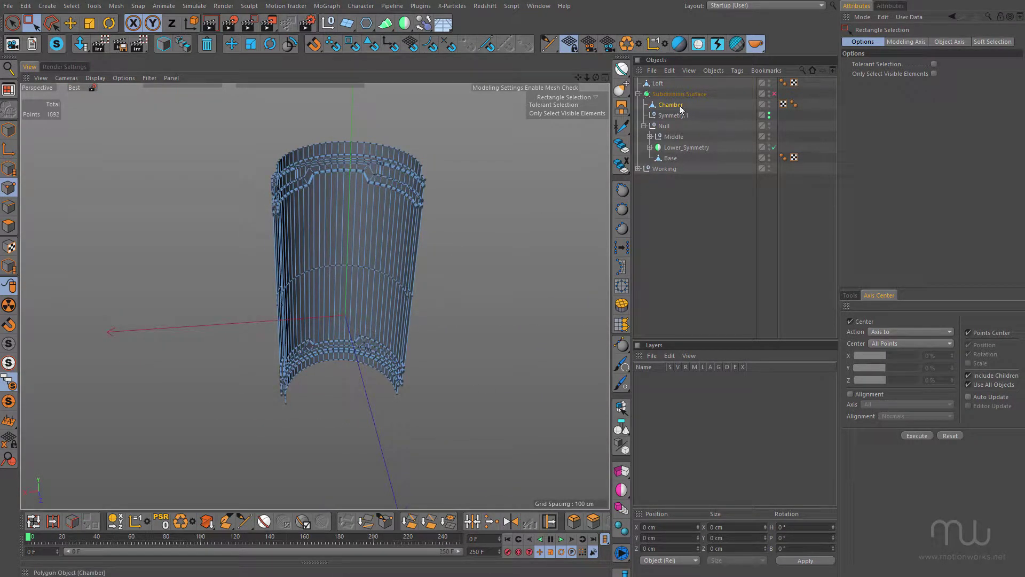
left_click(404, 23)
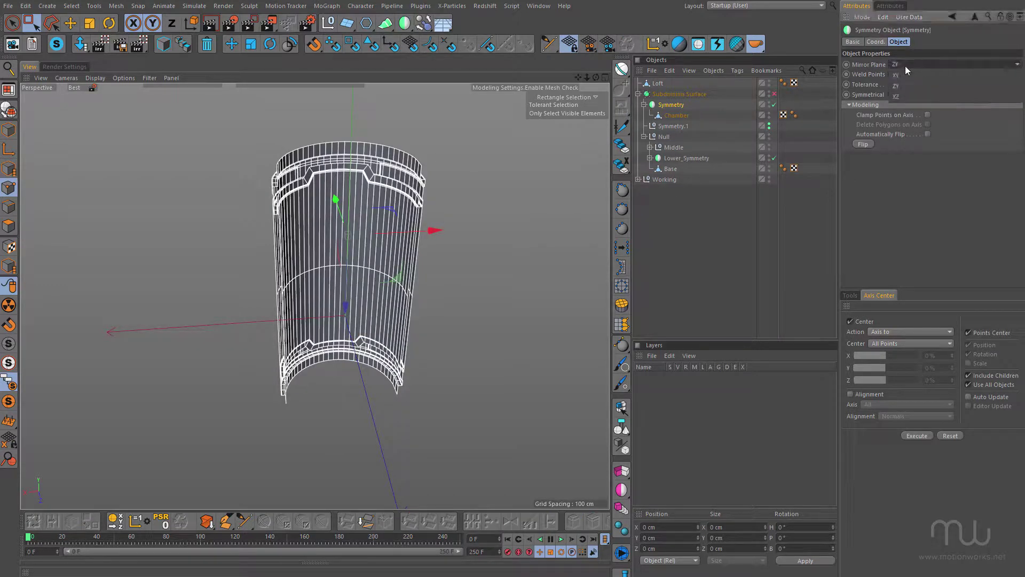
left_click(905, 64)
left_click(905, 74)
left_click(913, 64)
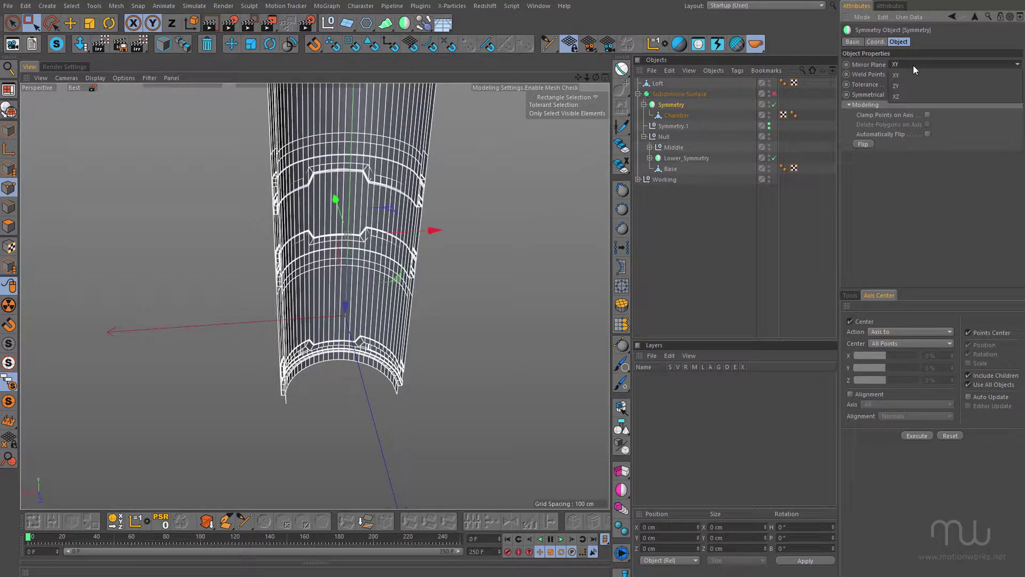
left_click(911, 97)
left_click_drag(326, 225, 217, 270, "alt")
Rectangle-select the half Chamber's points on the negative X side in the Front view, excluding the centre line, and delete them.
left_click(675, 116)
left_click_drag(271, 294, 270, 213, "alt")
middle_click(280, 241)
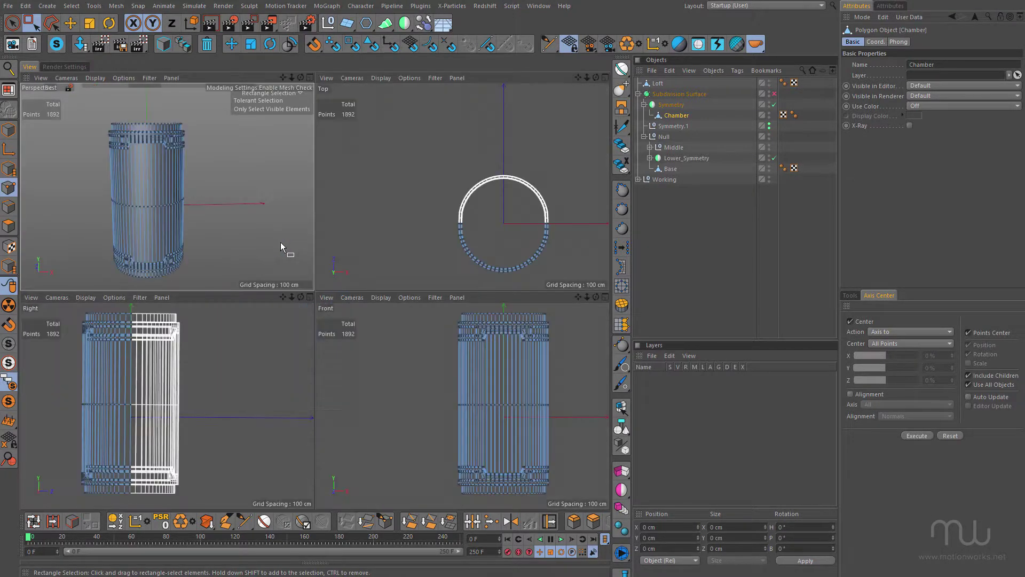
middle_click(517, 390)
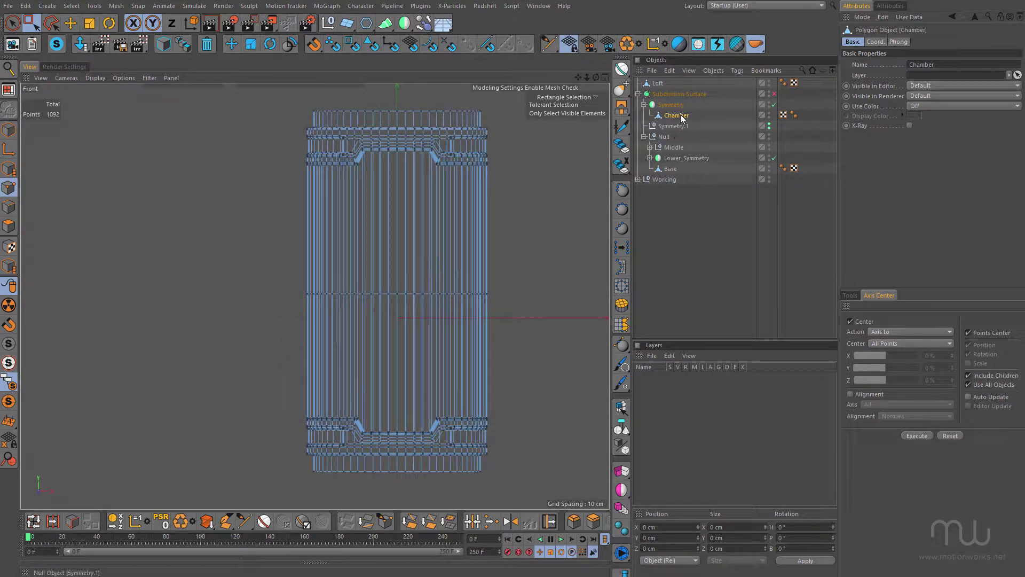
left_click_drag(262, 95, 393, 508)
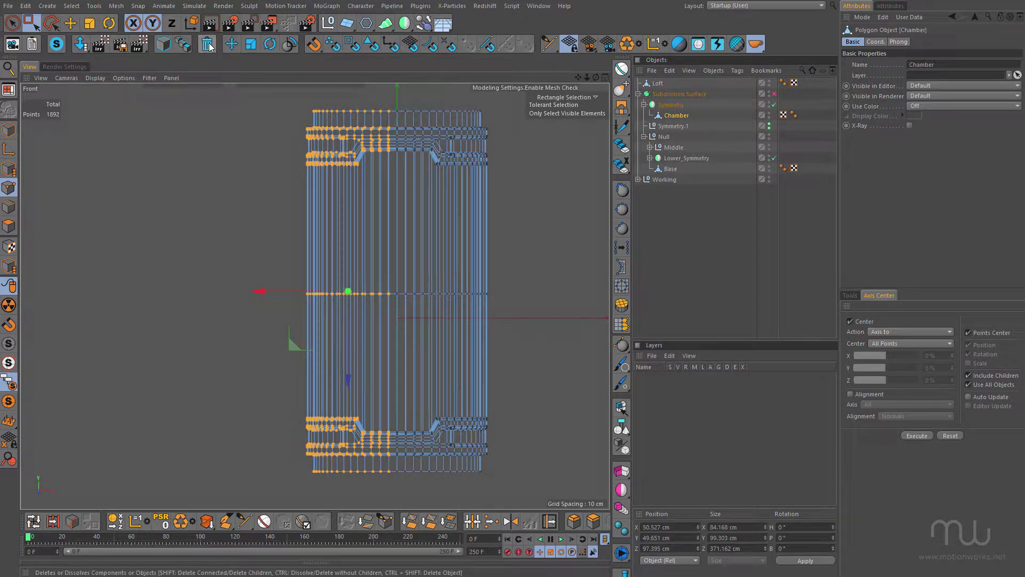
left_click(207, 44)
Nest the existing Symmetry object under a new Symmetry object with a ZY mirror plane in the Perspective view.
middle_click(437, 233)
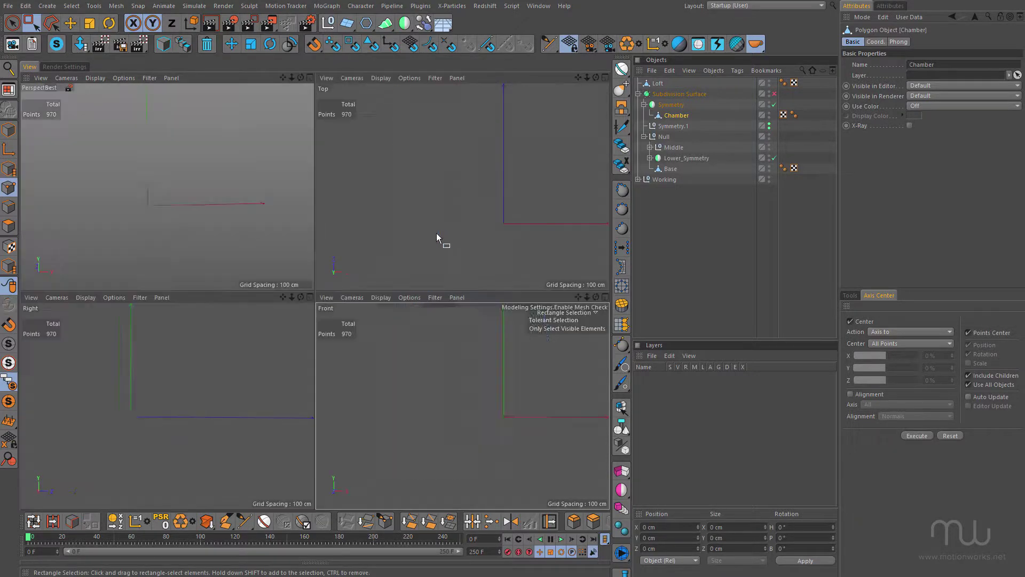
middle_click(250, 213)
left_click_drag(243, 216, 265, 243, "alt")
middle_click_drag(300, 224, 277, 261, "alt")
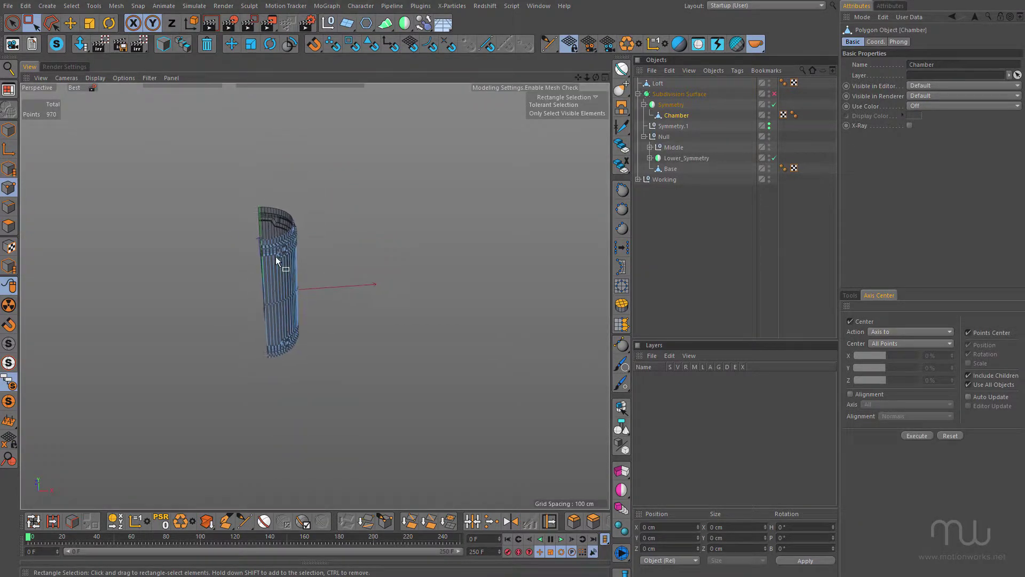
right_click_drag(277, 261, 508, 185, "alt")
left_click(670, 105)
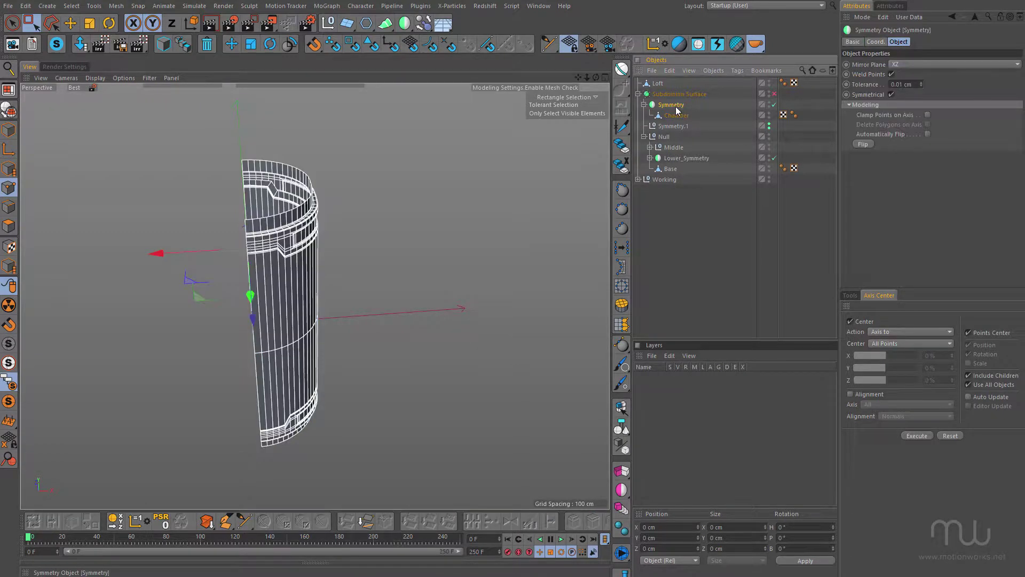
left_click(407, 23, "alt")
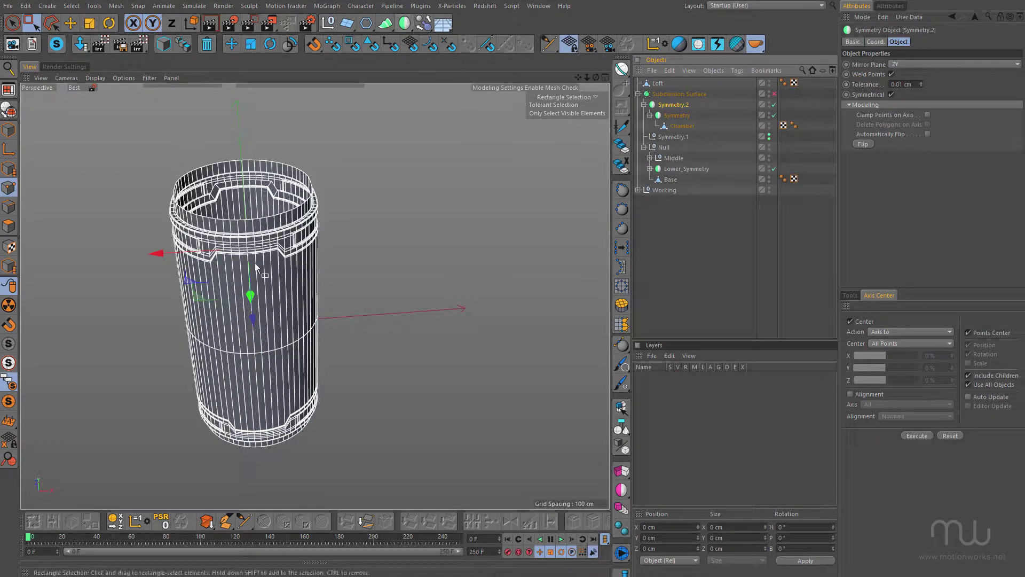
Select the Chamber and examine its quarter section, the matching detail at both ends and the edge loop around its middle.
scroll(252, 264, "up", 2)
middle_click_drag(251, 260, 315, 258, "alt")
left_click_drag(315, 258, 353, 299, "alt")
left_click(681, 127)
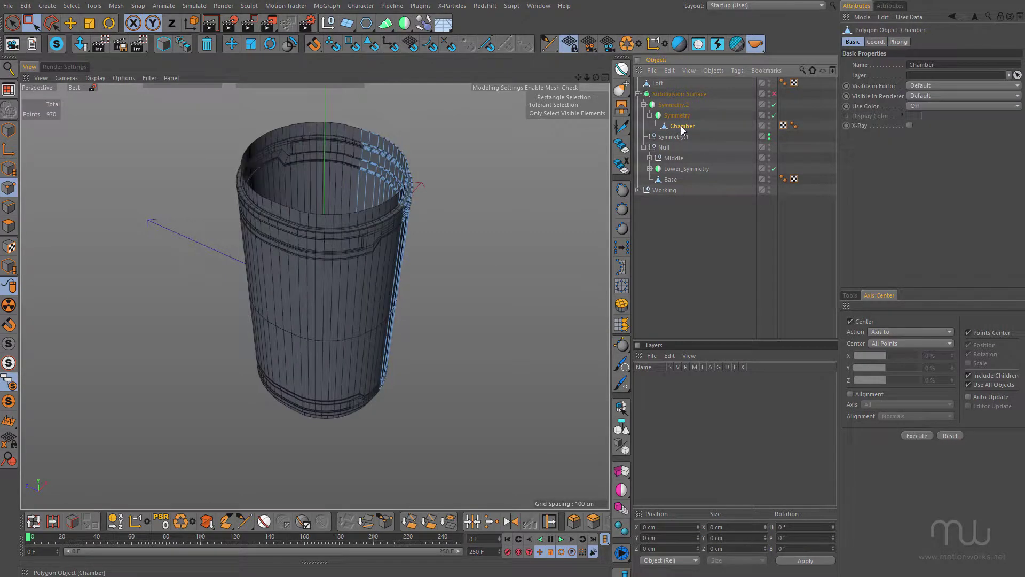
left_click_drag(368, 230, 231, 204, "alt")
middle_click_drag(406, 258, 313, 235, "alt")
right_click_drag(354, 265, 389, 242, "alt")
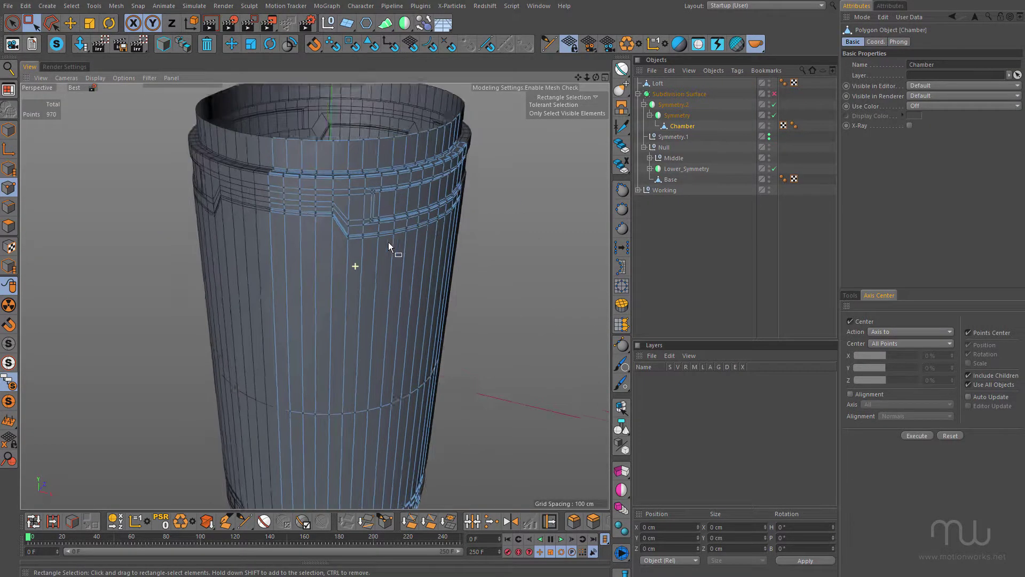
middle_click_drag(389, 243, 270, 191, "alt")
left_click_drag(267, 216, 238, 176, "alt")
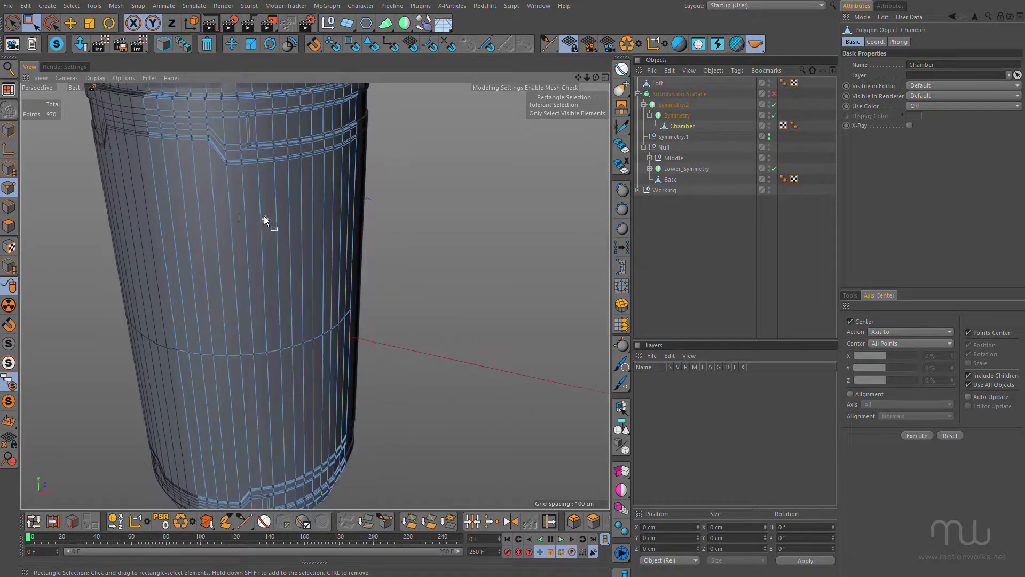
left_click_drag(261, 266, 209, 248, "alt")
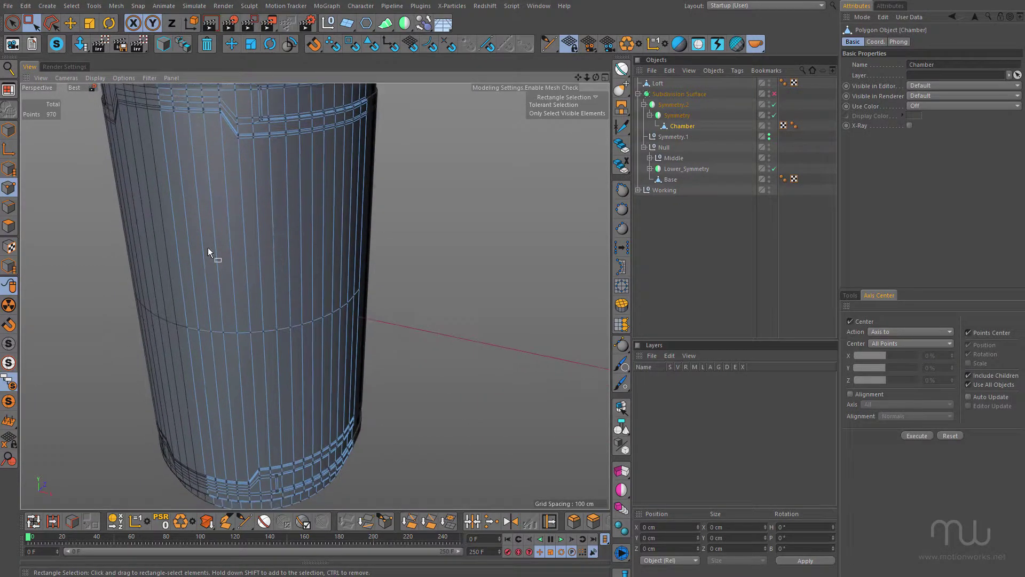
left_click_drag(256, 320, 271, 283, "alt")
right_click_drag(271, 283, 223, 276, "alt")
left_click_drag(223, 275, 287, 278, "alt")
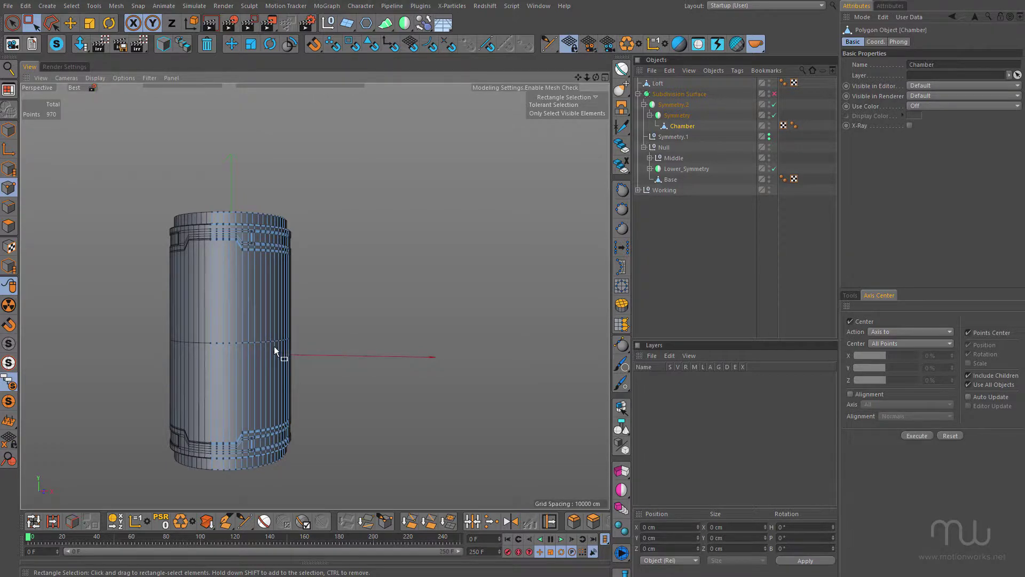
middle_click_drag(270, 348, 274, 305, "alt")
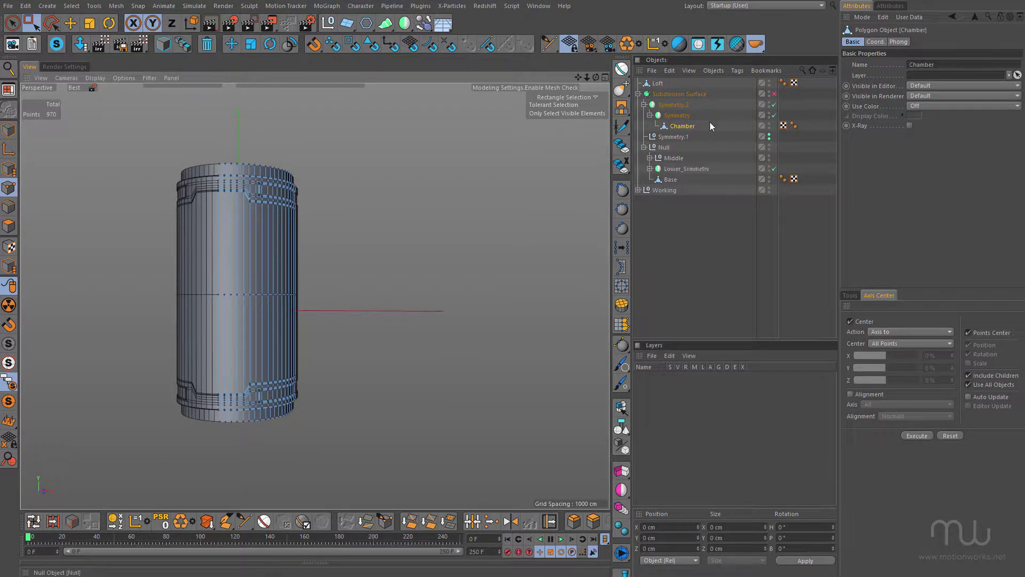
Rectangle-select the Chamber's points below its middle edge loop in the Perspective view and delete them.
left_click(673, 105)
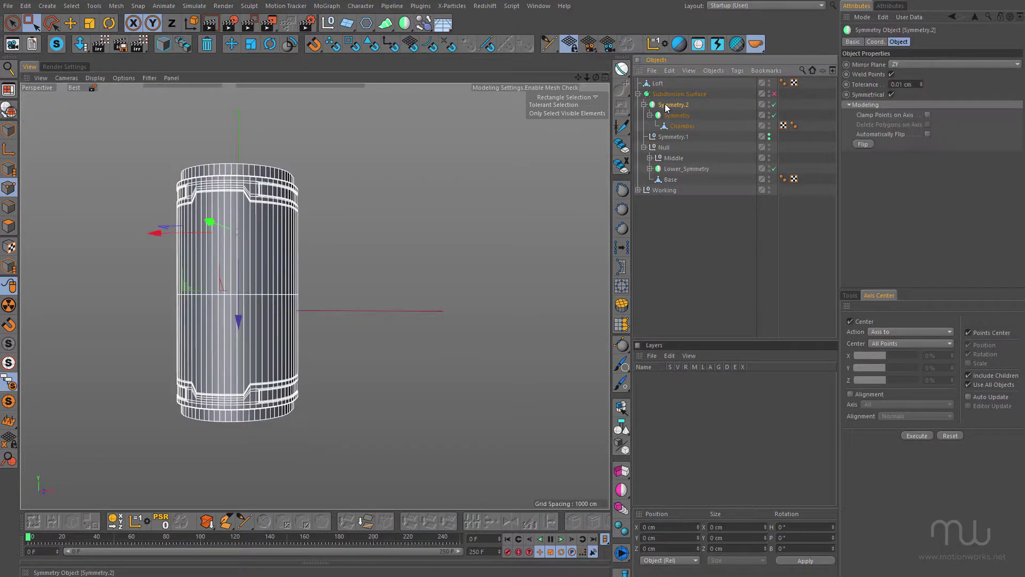
left_click(683, 126)
left_click_drag(240, 283, 193, 269, "alt")
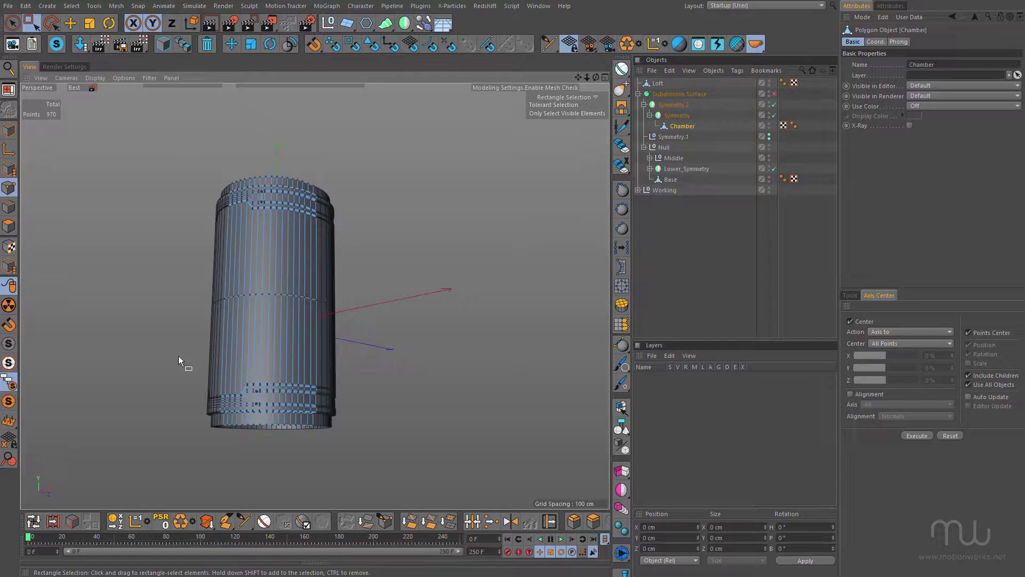
left_click_drag(135, 362, 385, 482)
left_click(207, 45)
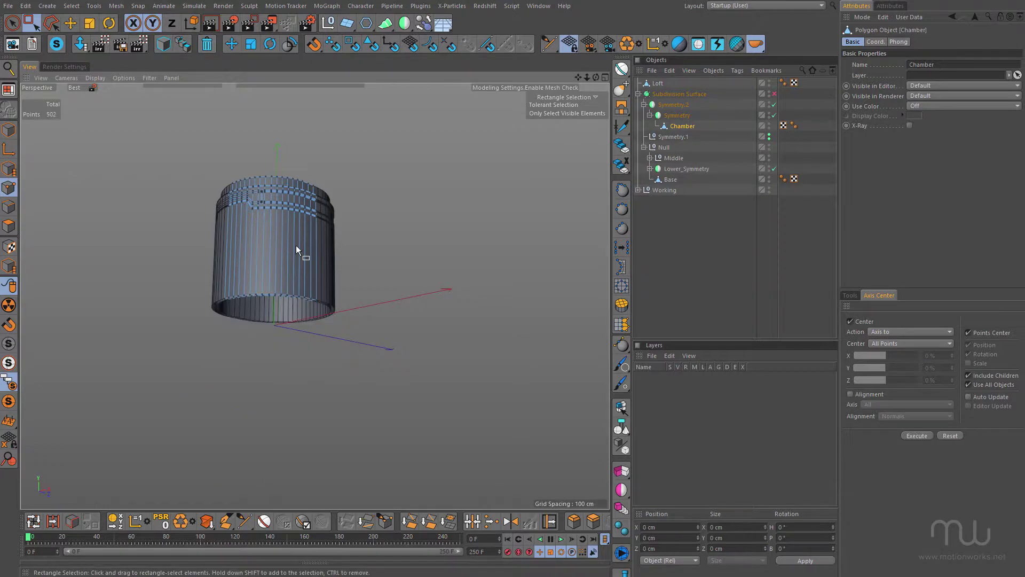
left_click_drag(295, 245, 320, 184, "alt")
right_click_drag(273, 251, 374, 241, "alt")
left_click_drag(223, 303, 225, 338, "alt")
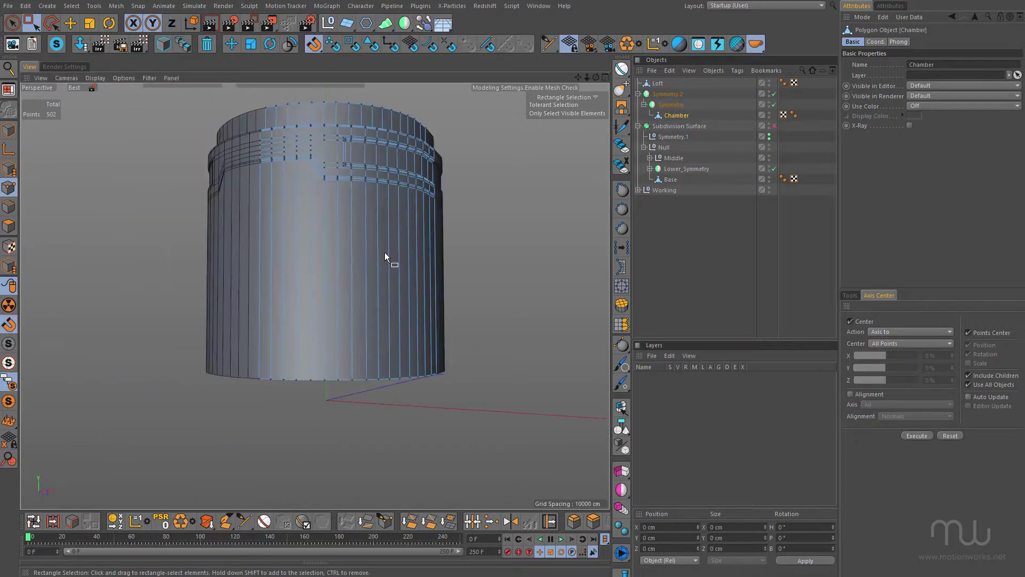
left_click_drag(384, 252, 461, 273, "alt")
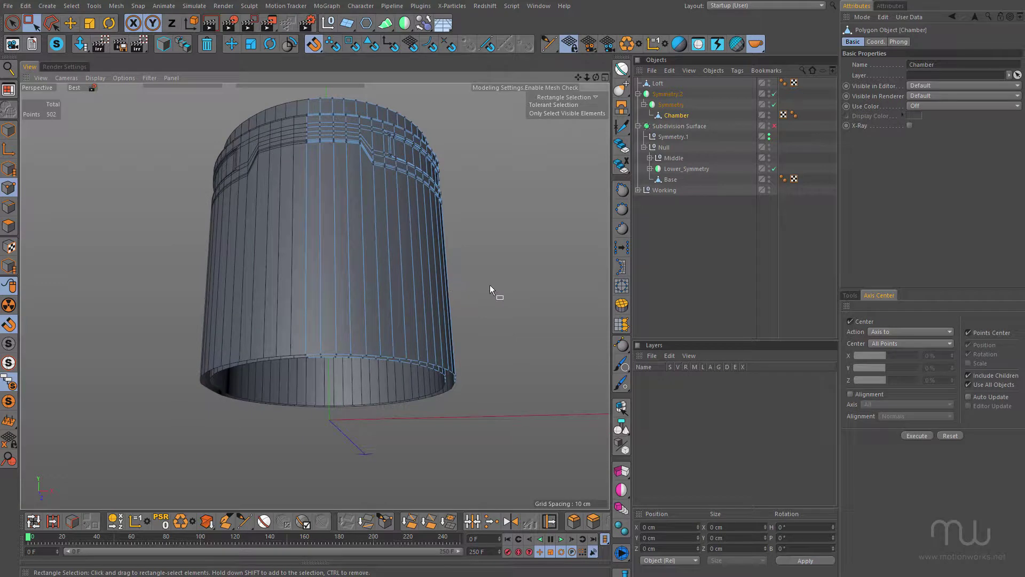
Enable axis modification for Symmetry.2 and move its axis down in the Front view, snapping it to the mesh's lower edge.
left_click(664, 95)
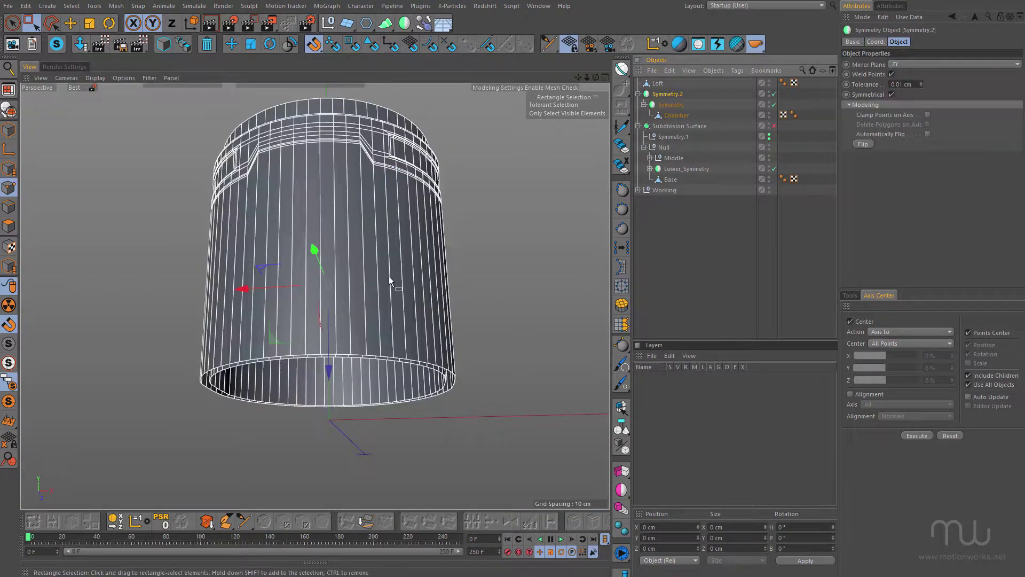
left_click_drag(391, 279, 337, 256, "alt")
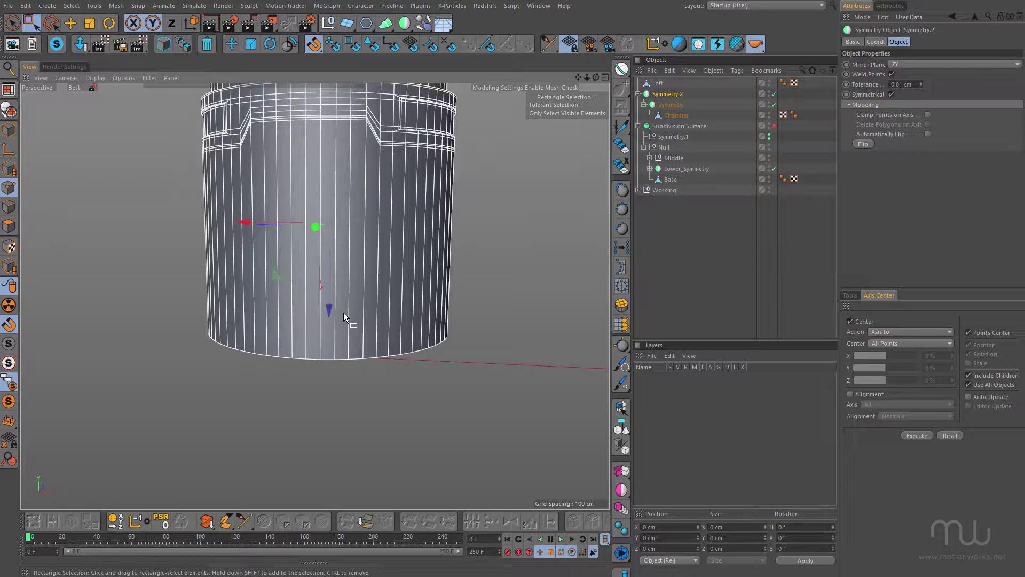
middle_click(411, 264)
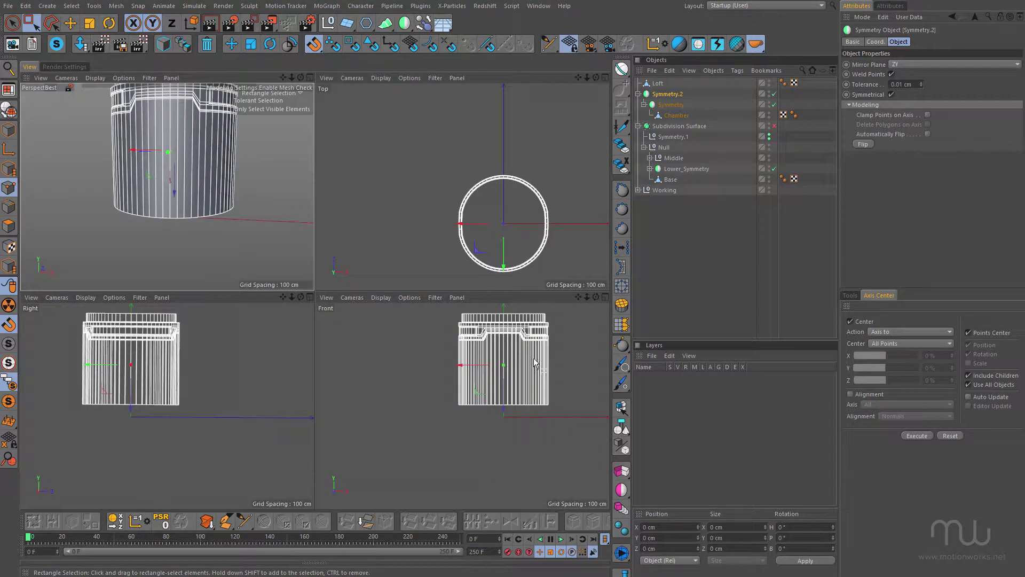
middle_click(522, 364)
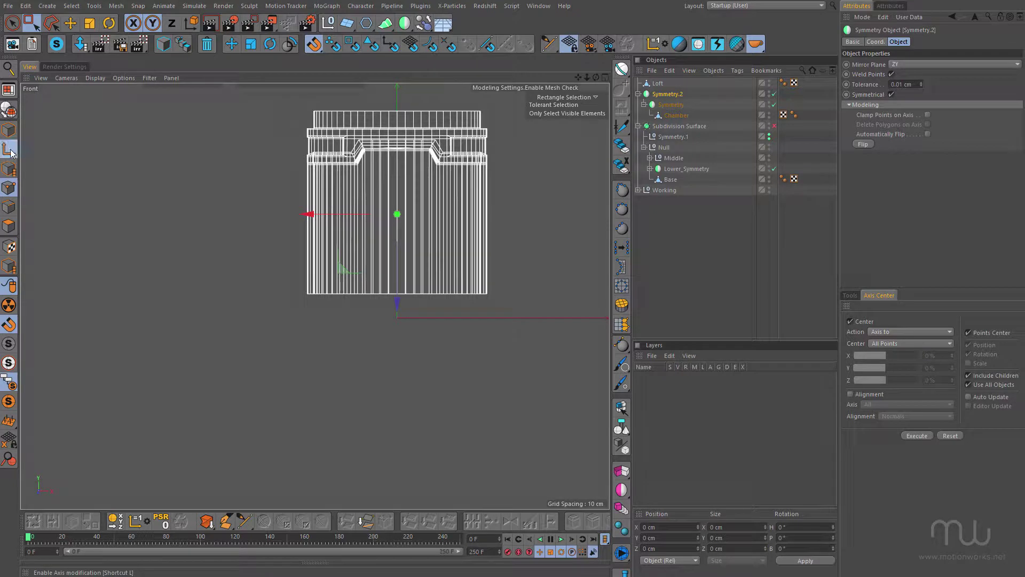
key("l")
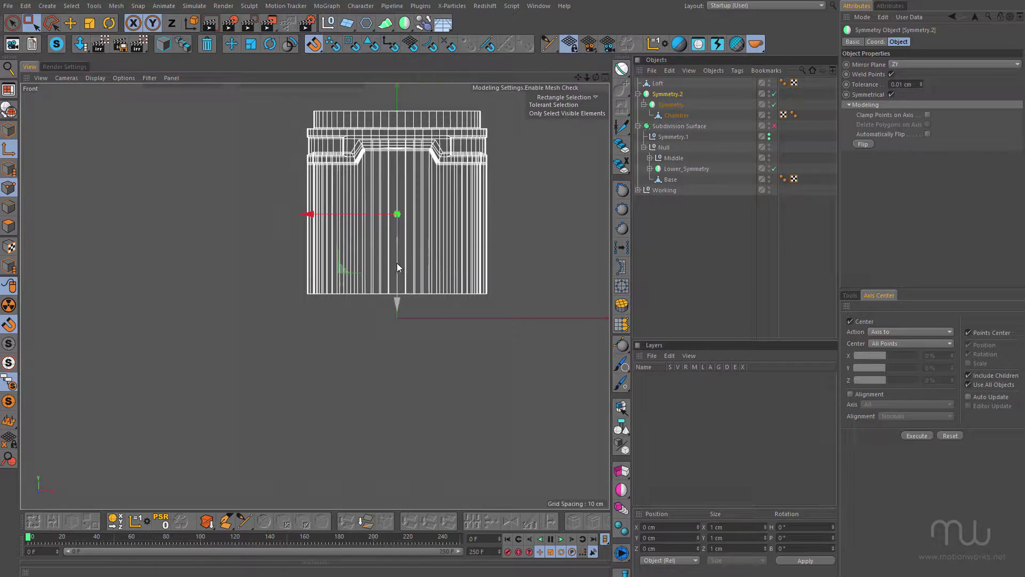
left_click_drag(396, 269, 392, 338)
scroll(414, 325, "up", 1)
scroll(444, 316, "up", 2)
left_click_drag(373, 269, 373, 274)
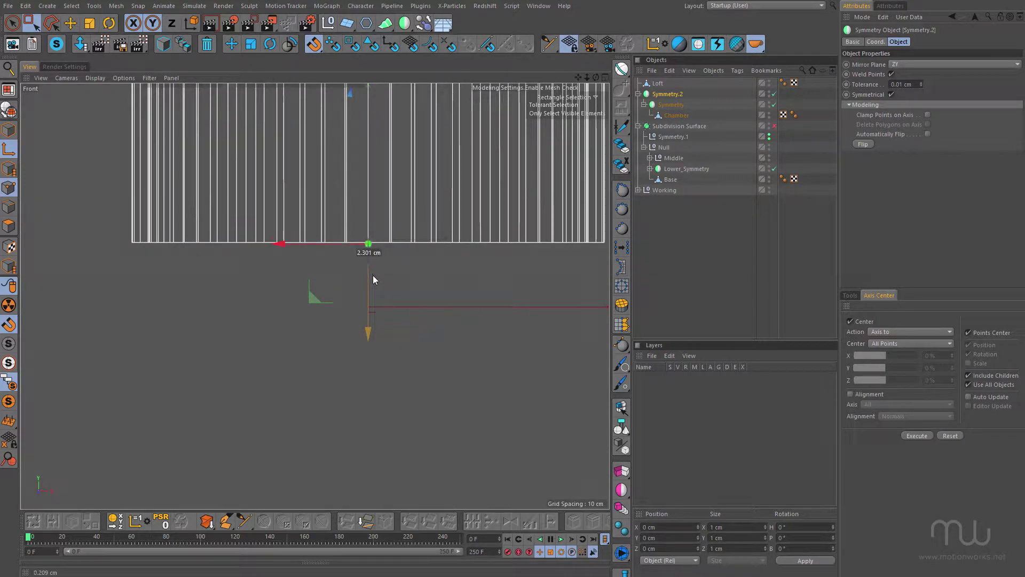
left_click(358, 47)
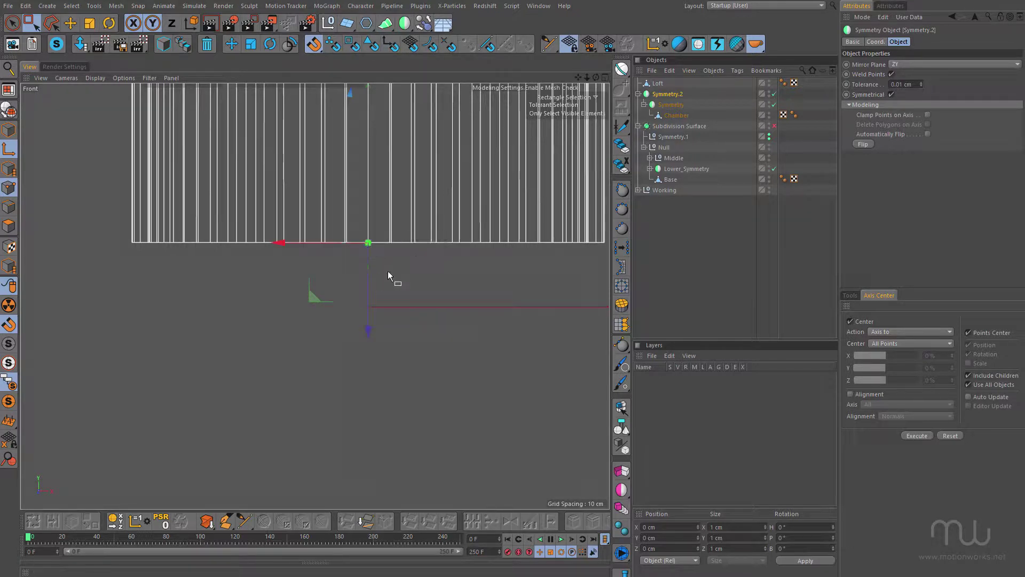
Place Symmetry.2 under a new Symmetry object and set the new object's mirror plane to XY.
middle_click(453, 271)
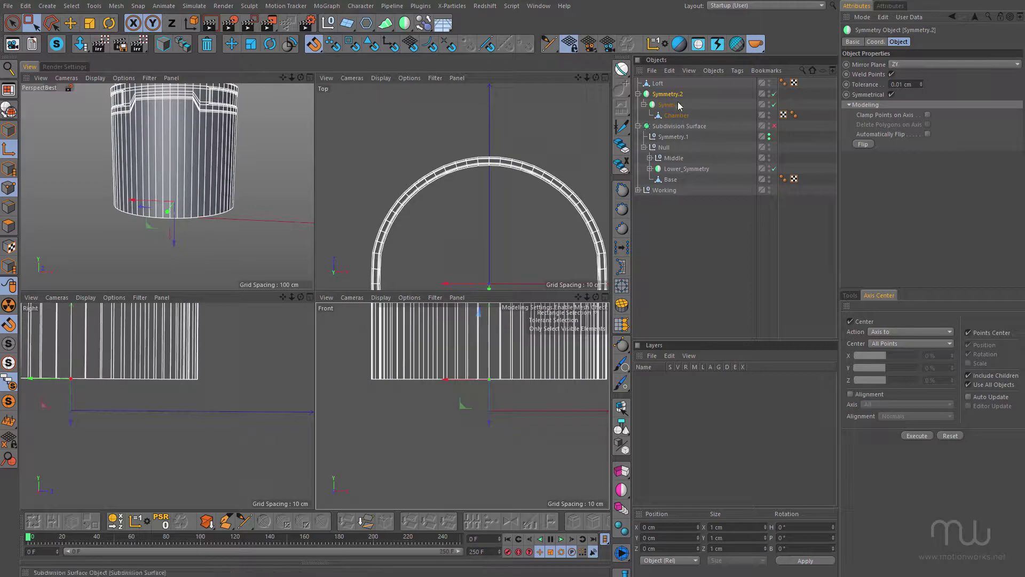
left_click(405, 24, "alt")
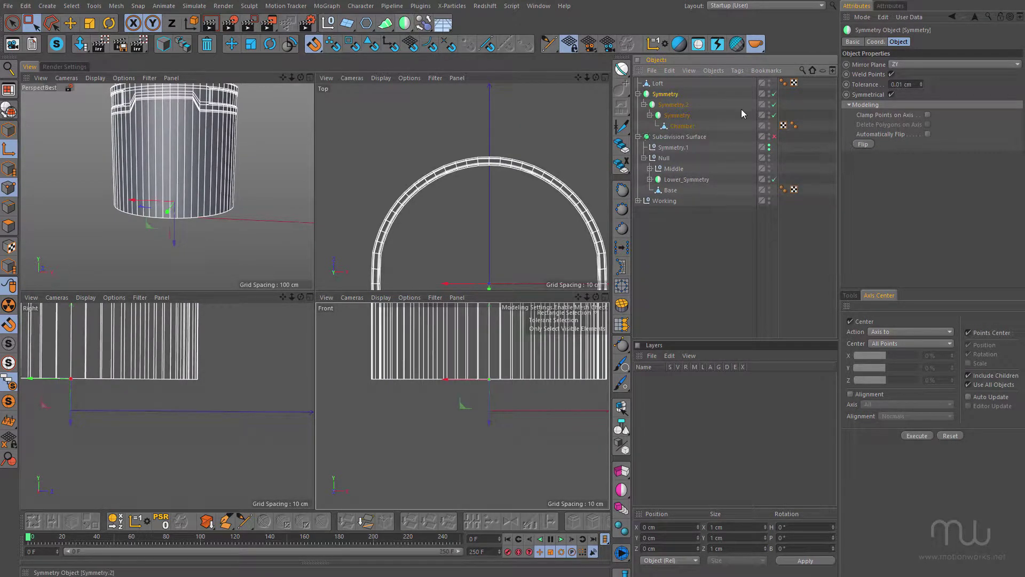
left_click(919, 65)
left_click(915, 78)
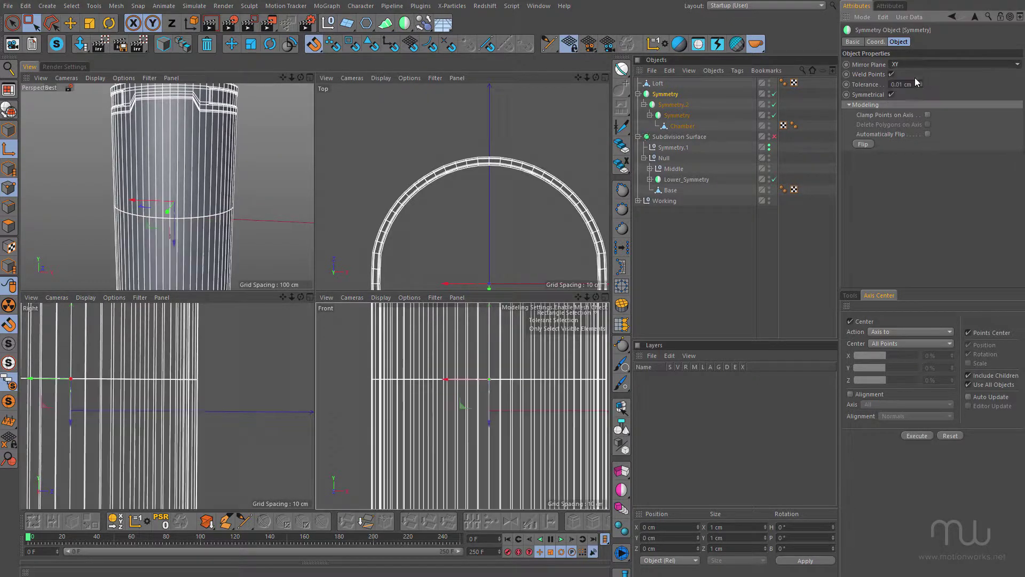
Weld the gap at the Chamber's middle seam by setting the outermost Symmetry object's tolerance to 0.5 cm.
middle_click(272, 243)
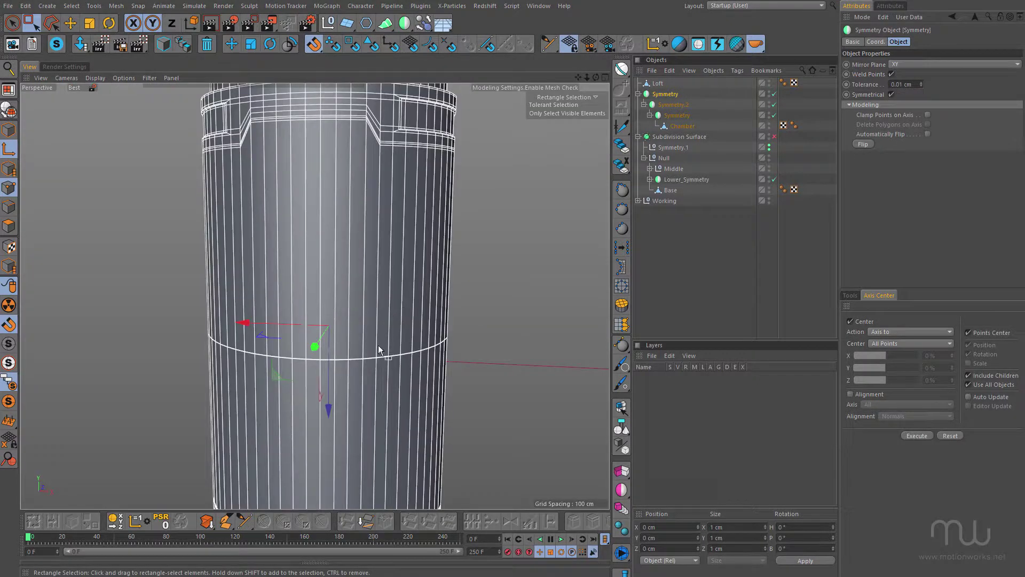
right_click_drag(375, 350, 470, 322, "alt")
middle_click_drag(470, 323, 476, 279, "alt")
scroll(369, 301, "up", 3)
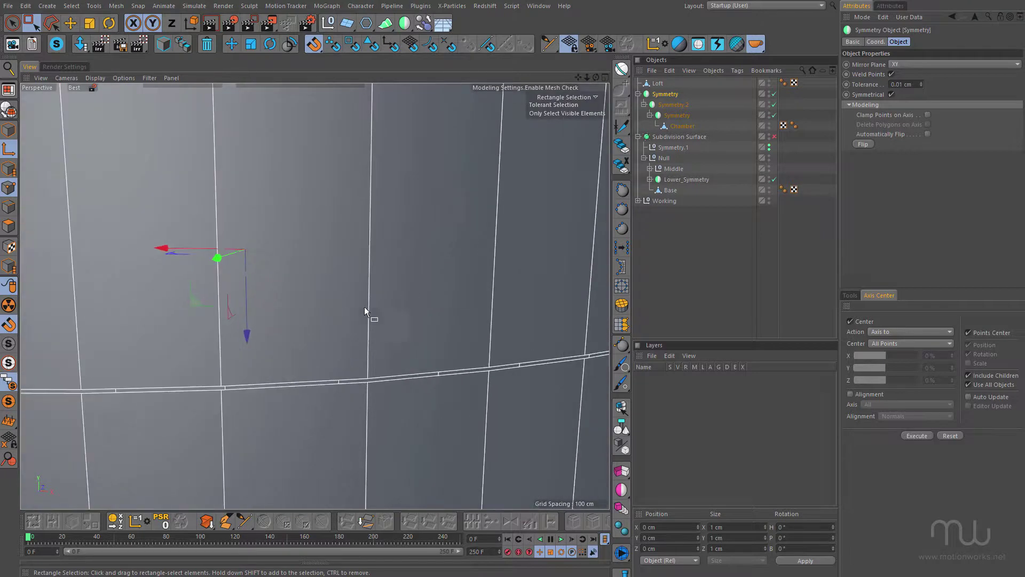
mouse_move(350, 315)
left_mouse_down("alt")
mouse_move(346, 271)
mouse_move(363, 316)
mouse_move(336, 321)
left_mouse_up("alt")
right_click_drag(336, 321, 272, 316, "alt")
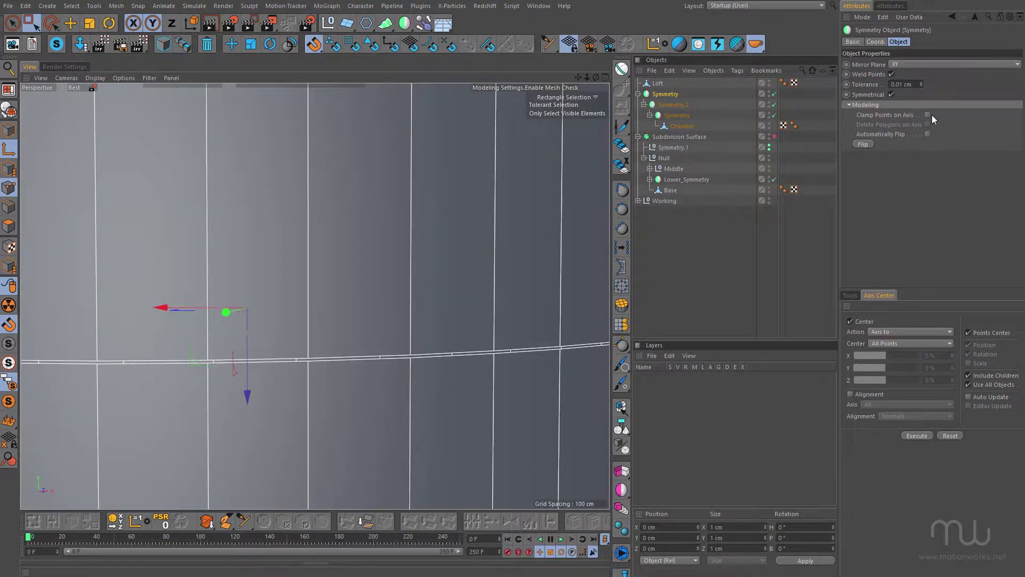
left_click(667, 97)
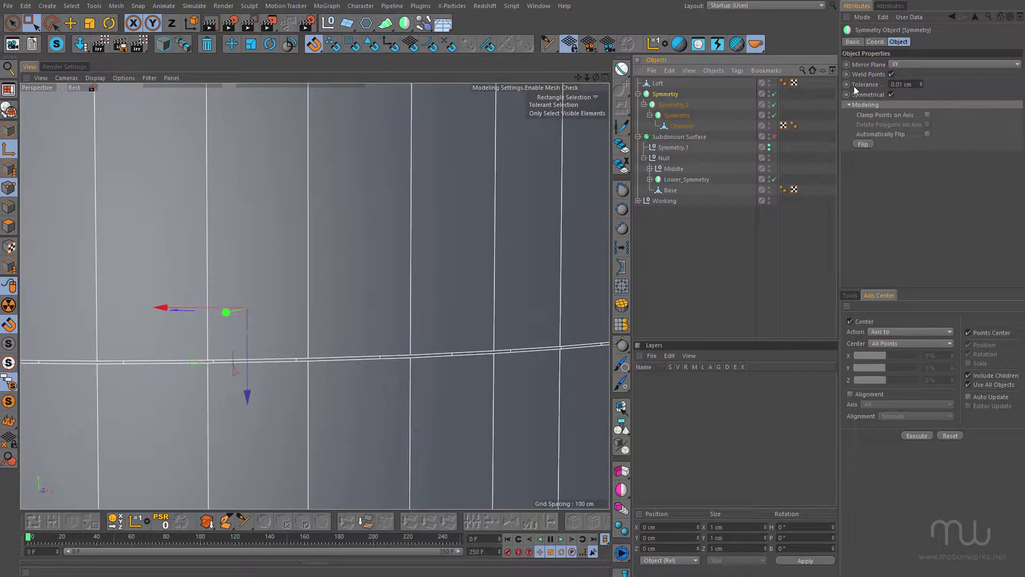
left_click(914, 85)
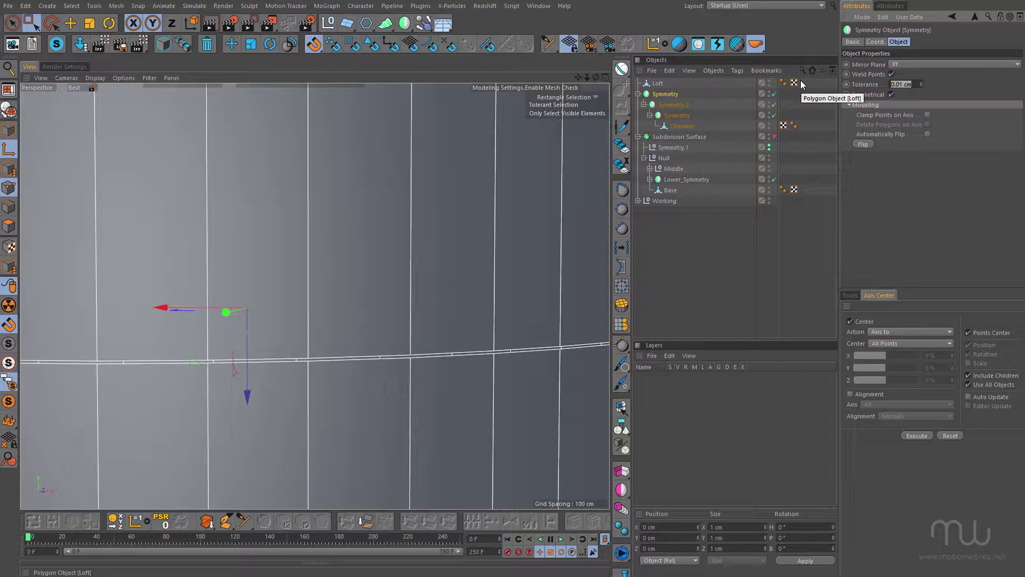
type("0.5")
key("Return")
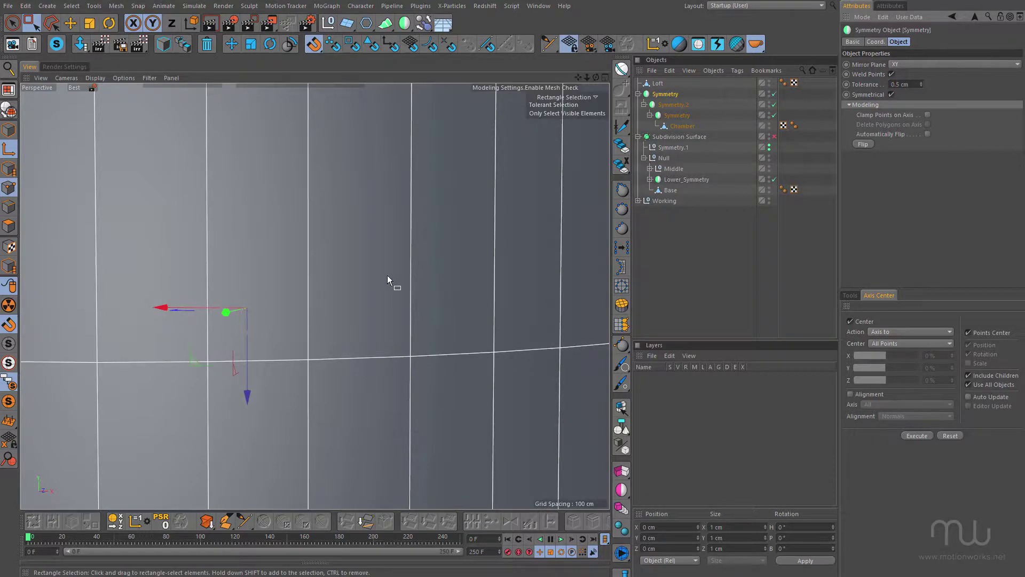
right_click_drag(387, 277, 220, 294, "alt")
left_click_drag(407, 194, 410, 222, "alt")
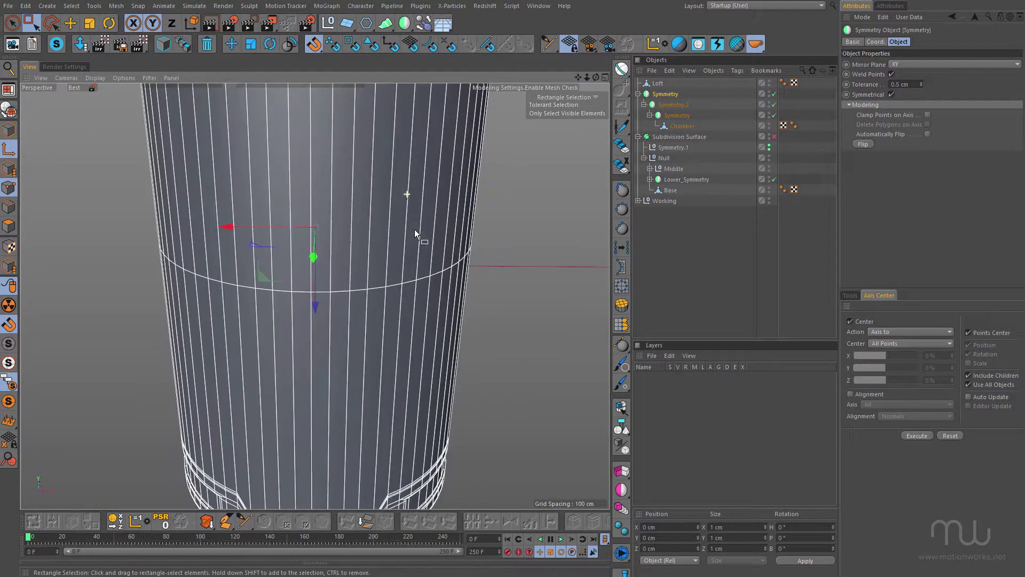
Select the Chamber mesh inside the nested Symmetry objects and examine its source section against the mirrored copies from several angles.
right_click_drag(410, 222, 377, 225, "alt")
middle_click_drag(377, 226, 393, 315, "alt")
left_click_drag(370, 236, 377, 225, "alt")
right_click_drag(377, 224, 350, 226, "alt")
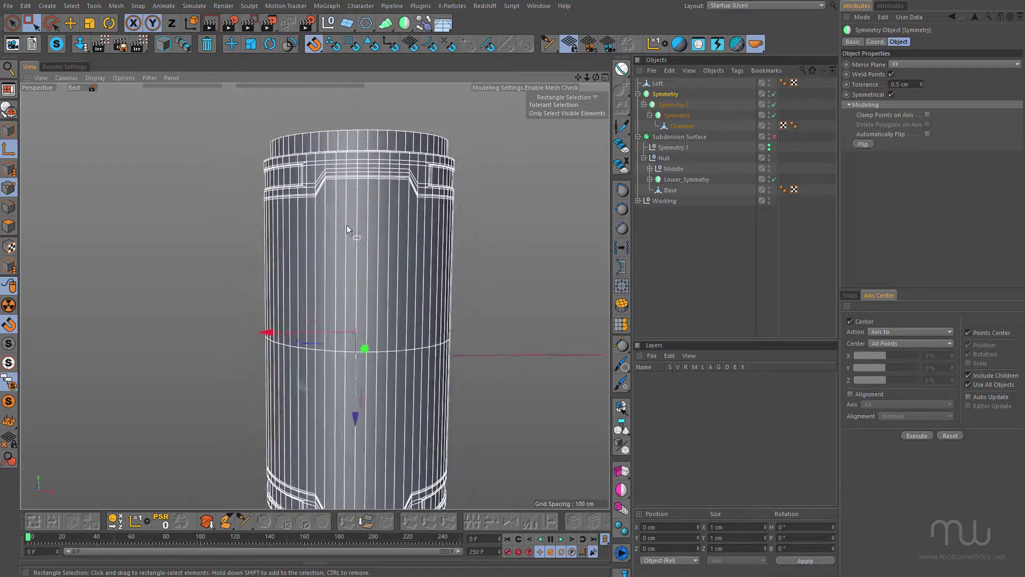
left_click_drag(351, 226, 383, 264, "alt")
left_click(690, 126)
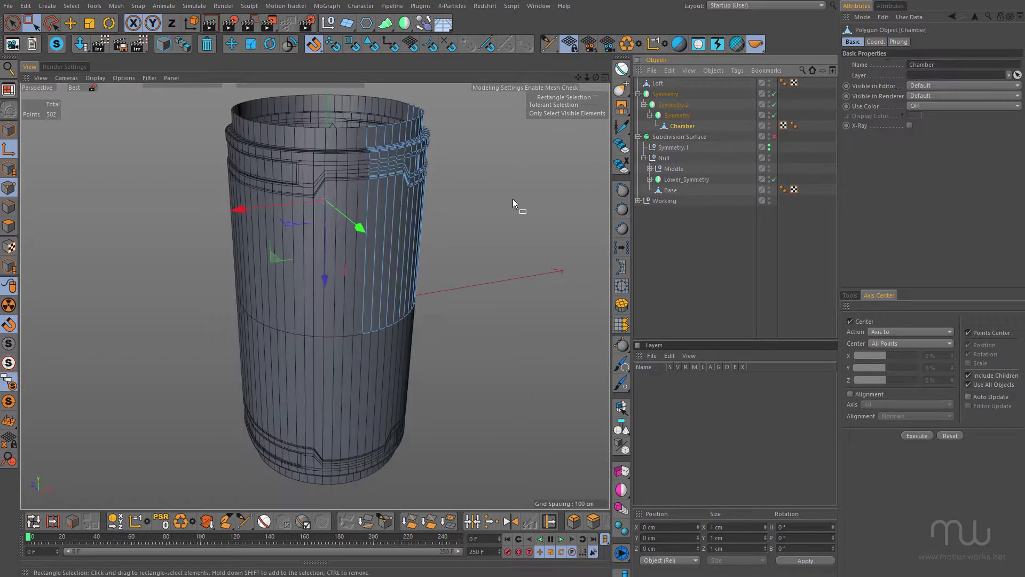
left_click_drag(482, 198, 295, 241, "alt")
right_click_drag(398, 214, 426, 211, "alt")
left_click_drag(396, 193, 417, 192, "alt")
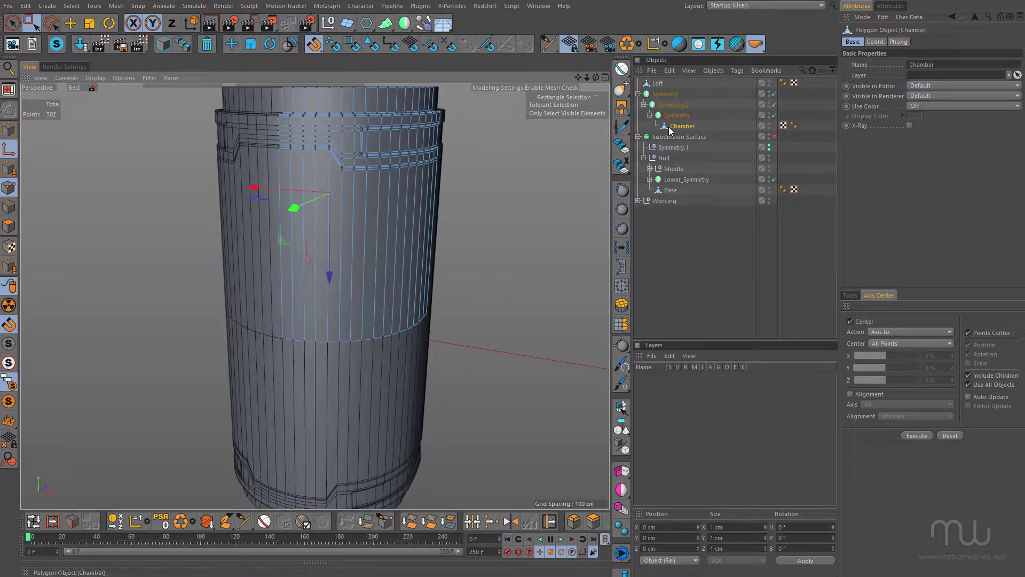
Turn off all three Symmetry objects and switch the Chamber to polygon mode.
left_click_drag(773, 116, 774, 94)
left_click_drag(438, 207, 341, 182, "alt")
left_click(9, 226)
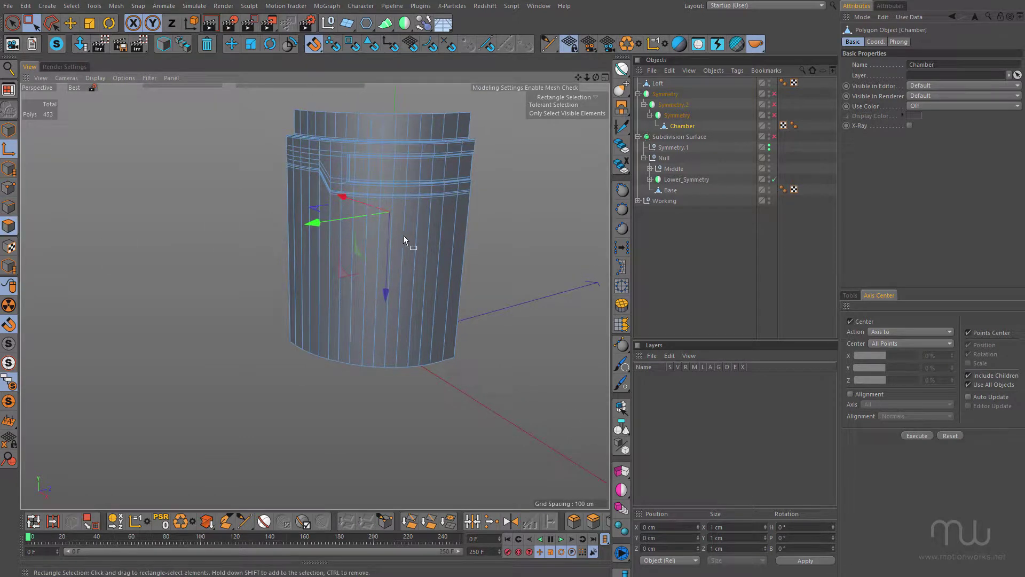
left_click_drag(407, 243, 380, 229, "alt")
Select the tall polygons of the Chamber's outer wall below the stepped trim with Live Selection.
left_click(12, 22)
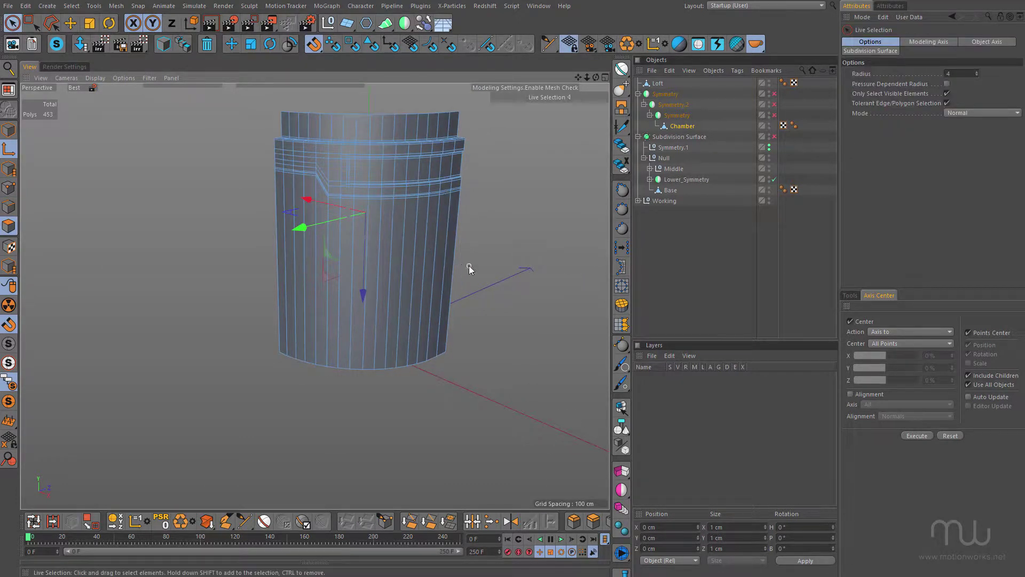
left_click(422, 245)
mouse_move(422, 247)
left_mouse_down()
mouse_move(276, 241)
mouse_move(375, 220)
mouse_move(245, 225)
mouse_move(366, 243)
mouse_move(322, 242)
mouse_move(451, 245)
left_mouse_up()
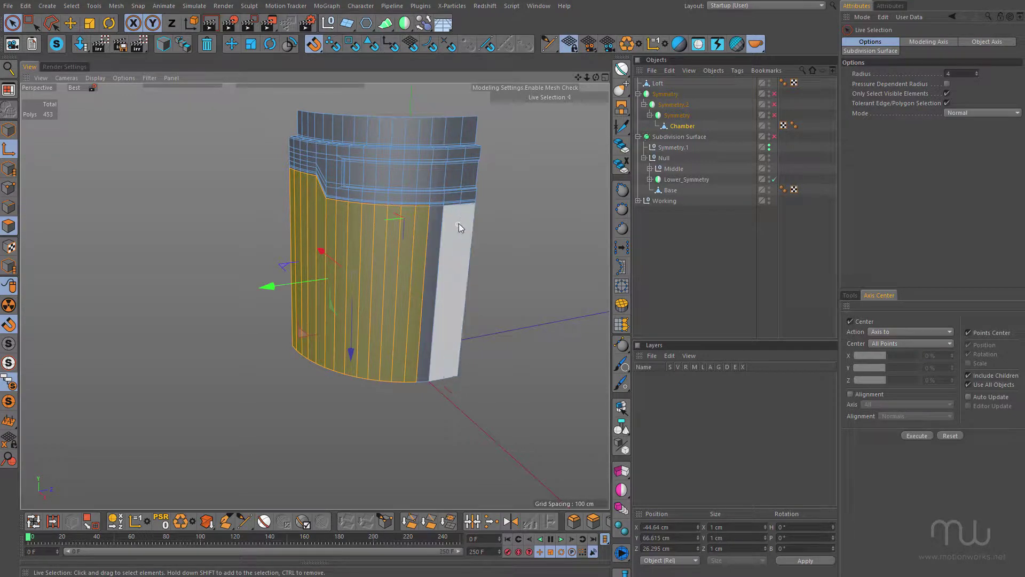
left_click_drag(389, 229, 656, 240, "alt")
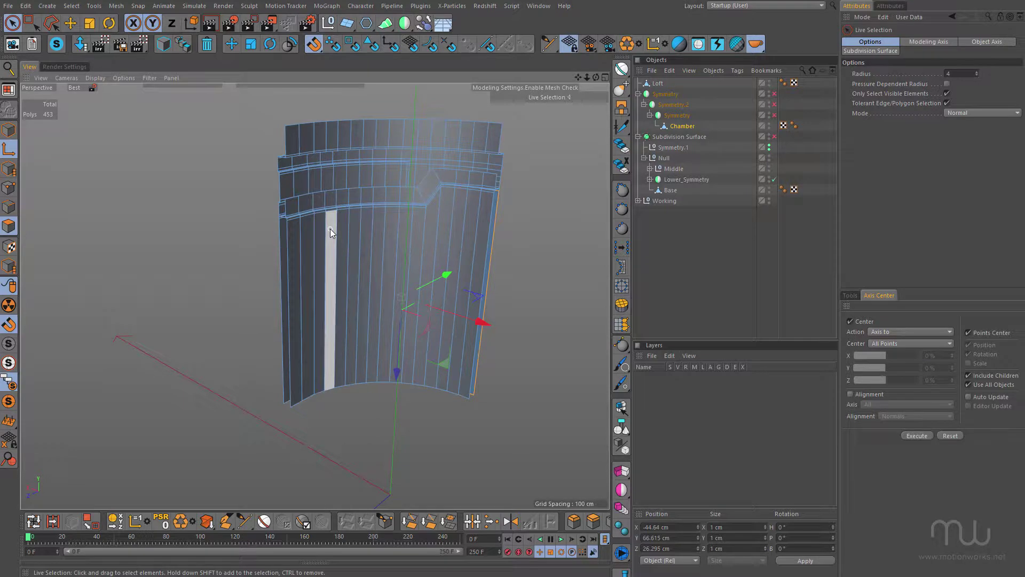
mouse_move(331, 233)
left_mouse_down()
mouse_move(477, 239)
mouse_move(328, 222)
mouse_move(592, 223)
mouse_move(194, 273)
mouse_move(367, 303)
left_mouse_up()
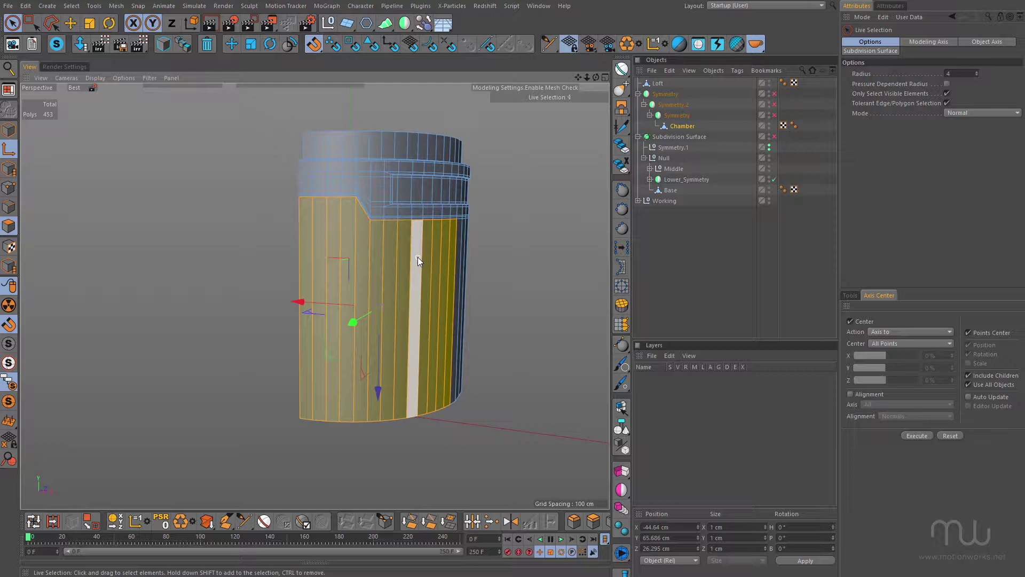
left_click_drag(408, 264, 388, 270, "alt")
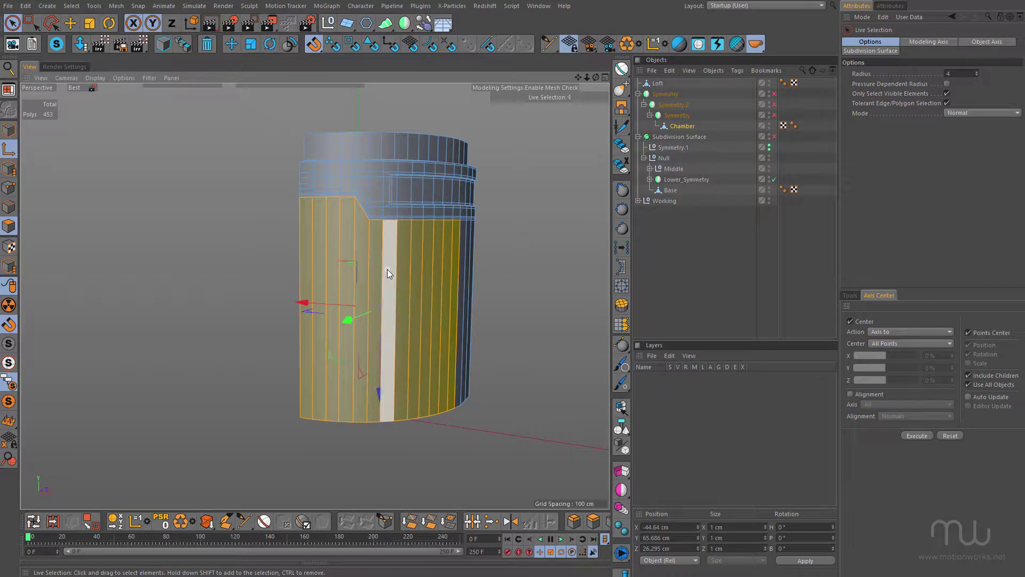
left_click(389, 273, "shift")
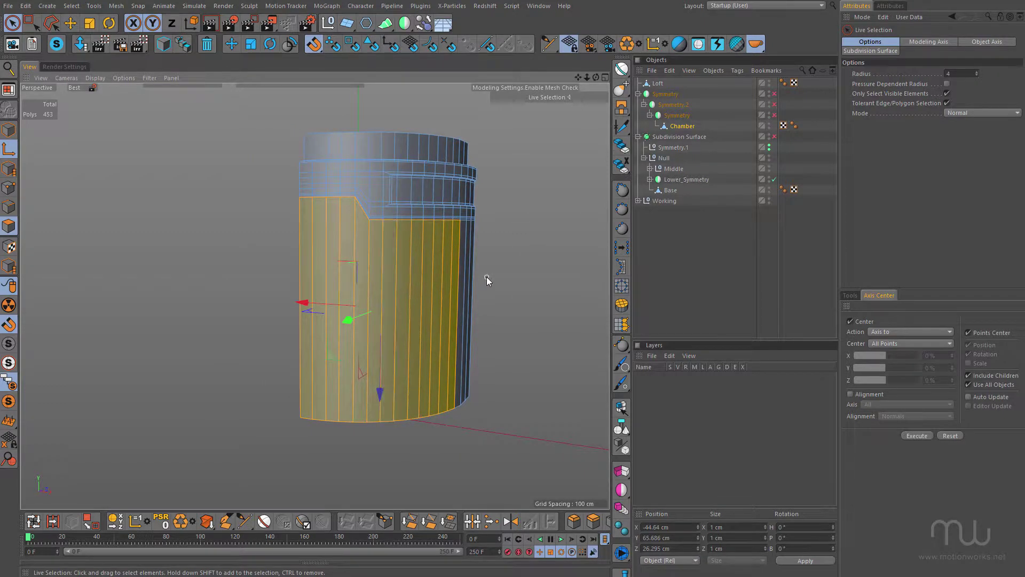
Ring-select the tall vertical edges of the Chamber's outer wall and cut a horizontal edge loop across their middle.
left_click(10, 207)
left_click_drag(391, 221, 312, 274, "alt")
key("u")
key("b")
left_click(399, 297)
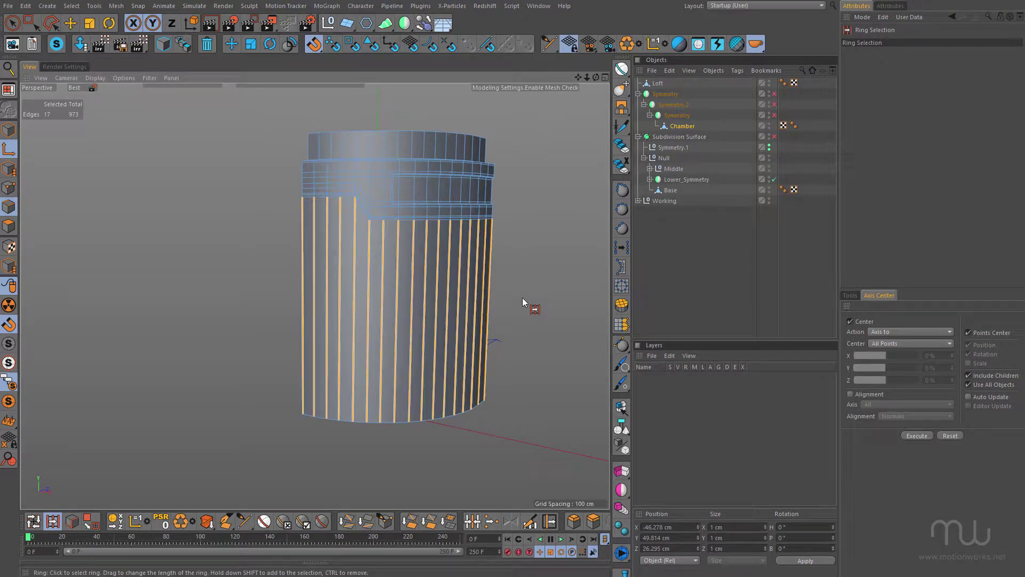
left_click_drag(522, 298, 568, 280, "alt")
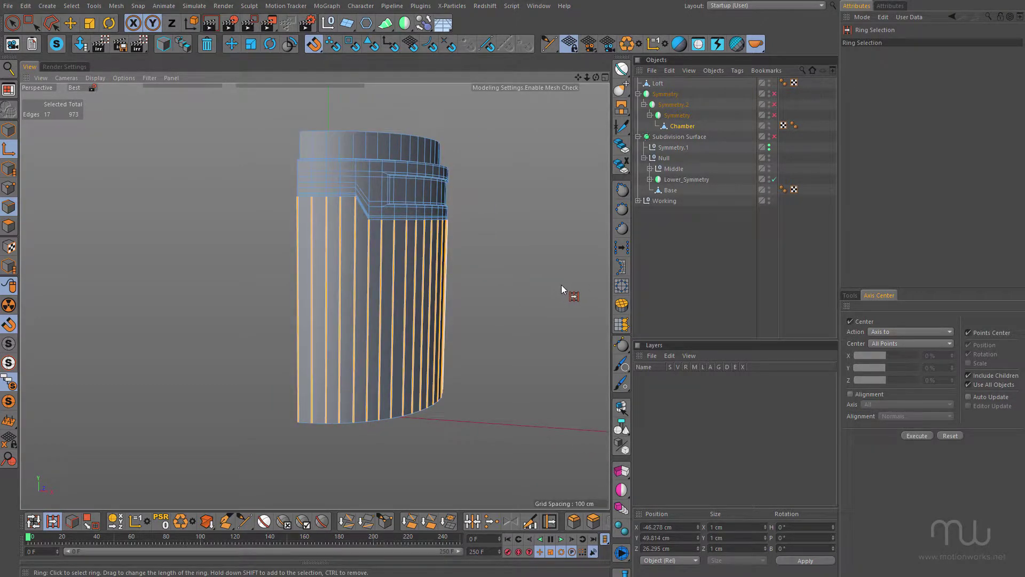
key("m")
key("m")
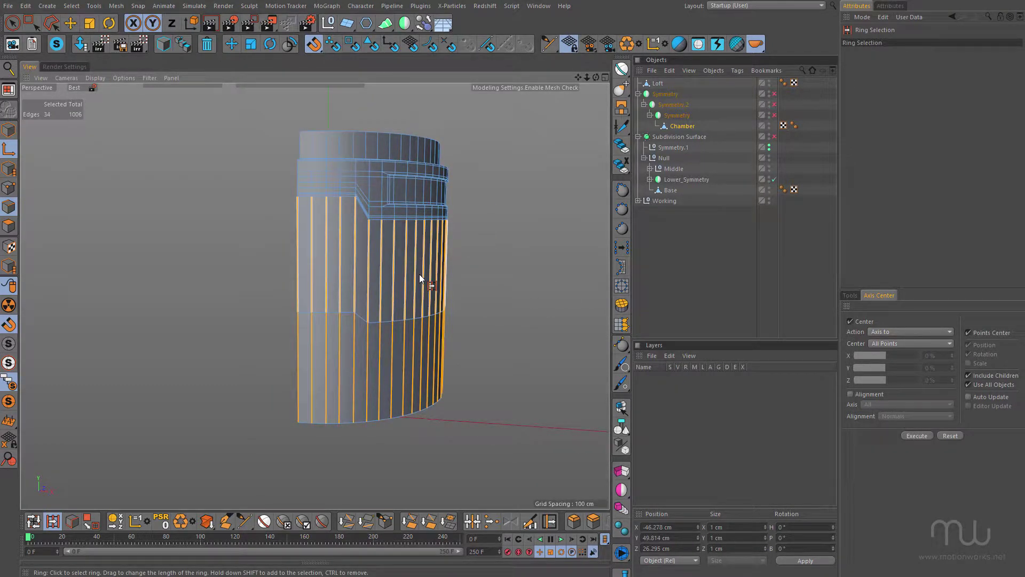
Cut a matching horizontal edge loop across the ring of tall vertical edges on the Chamber's inner wall.
left_click_drag(411, 293, 523, 289, "alt")
key("ctrl+shift+z")
left_click(399, 296)
key("m")
key("m")
left_click_drag(380, 270, 307, 283, "alt")
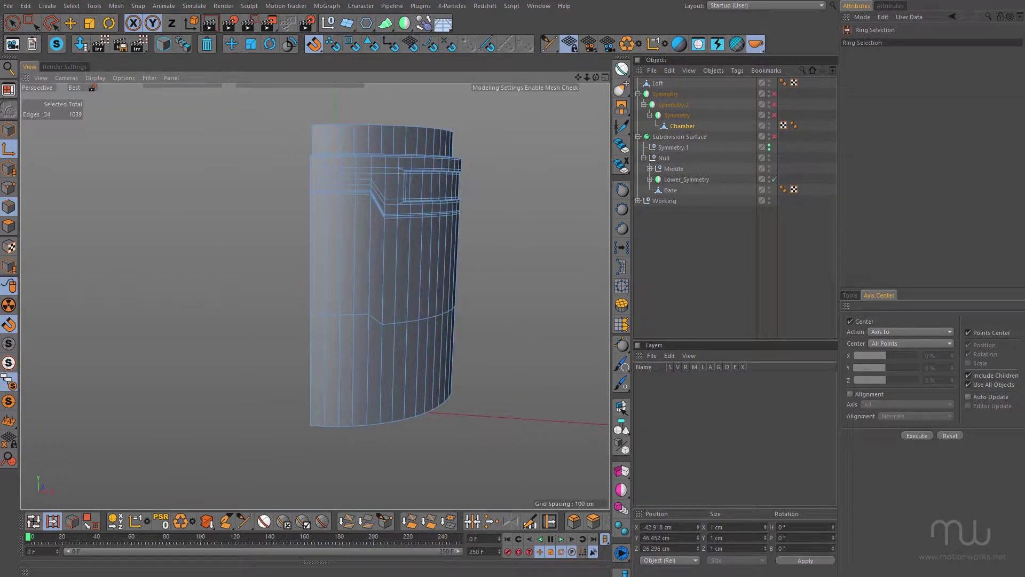
Rectangle-select the new horizontal edge loops on both walls and move them up toward the stepped trim, to about Z -15.7 cm.
left_click(31, 22)
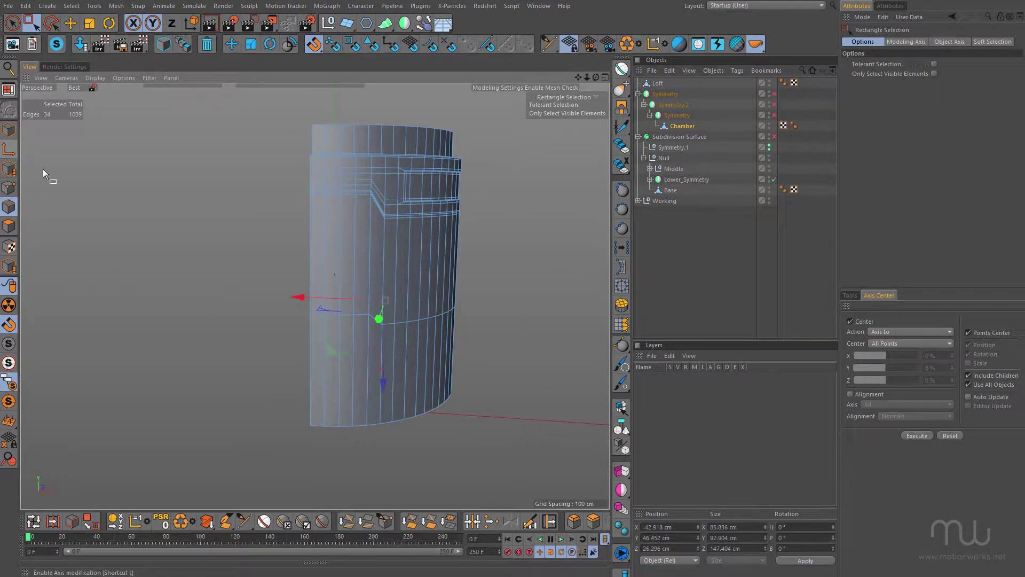
left_click_drag(239, 191, 411, 201, "alt")
left_click(9, 207)
left_click_drag(164, 305, 403, 361)
left_click_drag(327, 327, 153, 350, "alt")
middle_click_drag(426, 355, 315, 362, "alt")
left_click_drag(337, 337, 332, 296, "alt")
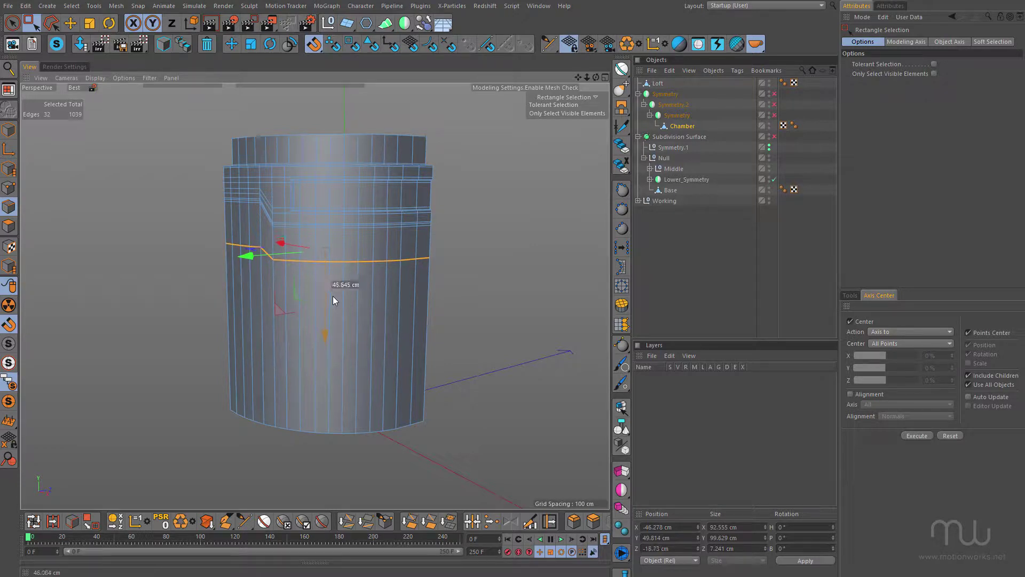
Turn all three Symmetry objects back on.
left_click(774, 114)
left_click(774, 104)
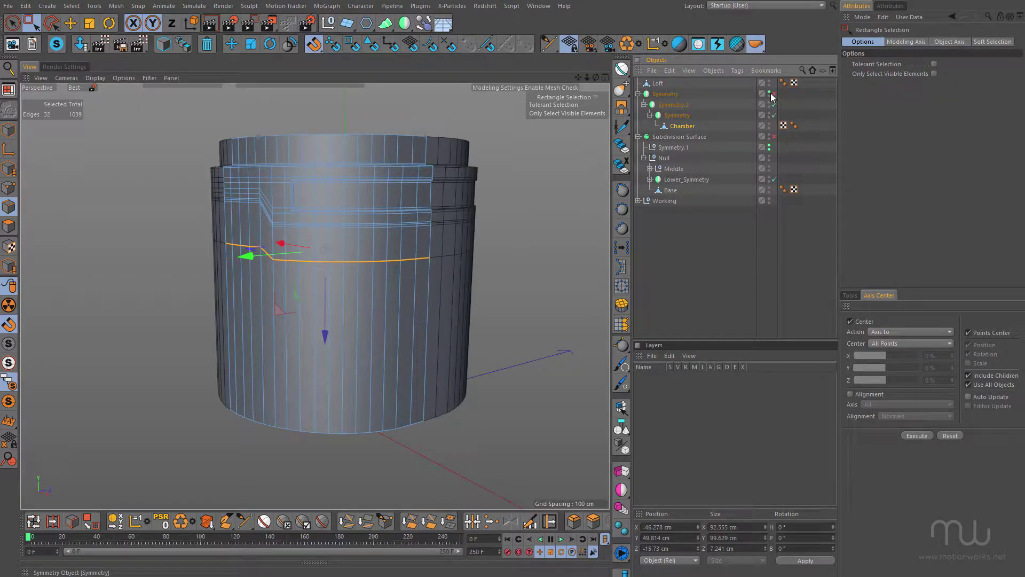
left_click(774, 93)
Lower the selected edge loops to about Z -8.5 cm, judging their spacing against the complete mirrored cylinder.
right_click_drag(417, 321, 345, 335, "alt")
middle_click_drag(361, 354, 344, 309, "alt")
left_click_drag(375, 320, 400, 311, "alt")
right_click_drag(393, 291, 411, 285, "alt")
scroll(412, 285, "up", 2)
scroll(372, 272, "up", 2)
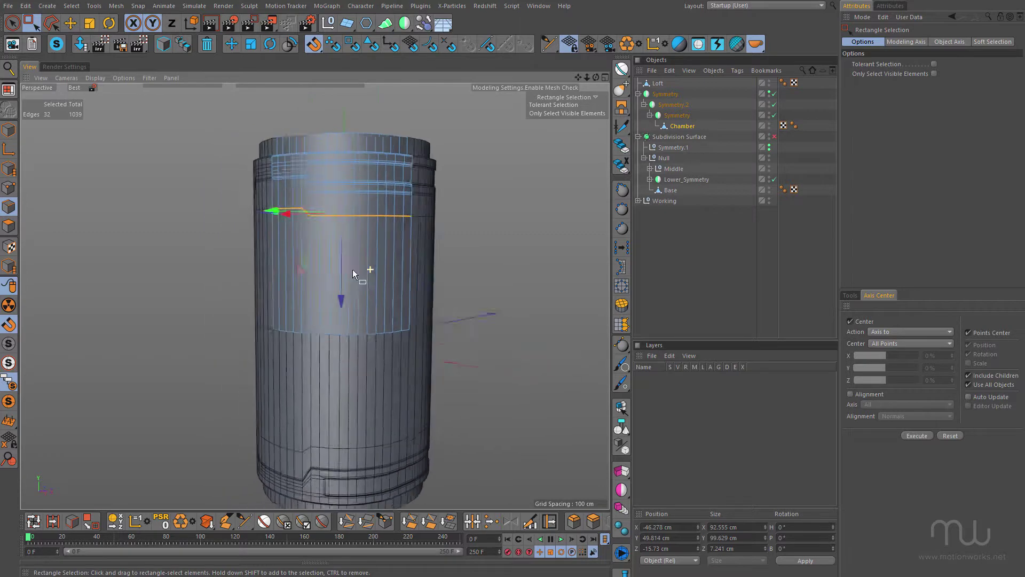
left_click_drag(352, 270, 337, 296, "alt")
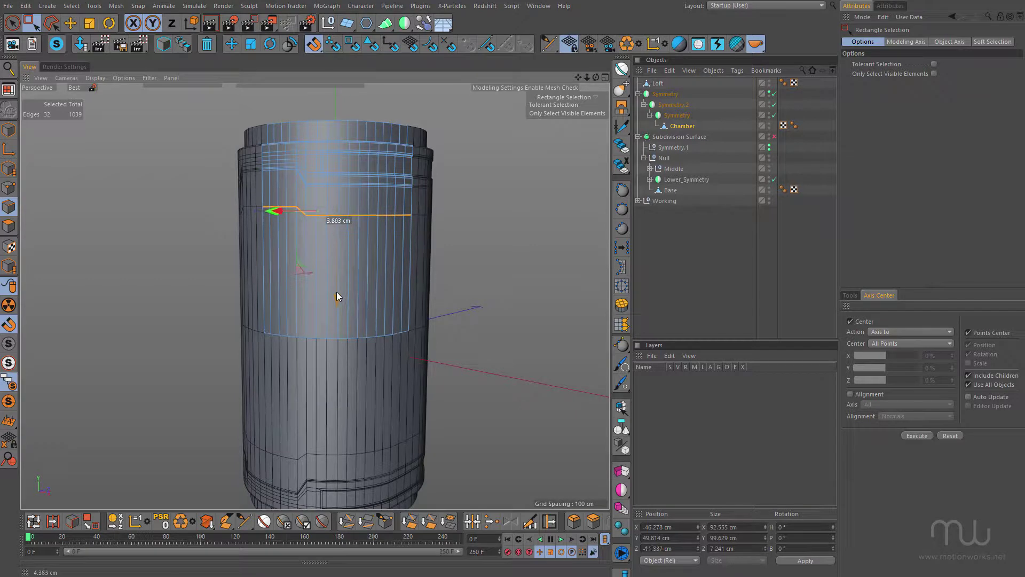
mouse_move(336, 291)
left_mouse_down()
mouse_move(320, 311)
mouse_move(415, 281)
mouse_move(335, 296)
left_mouse_up()
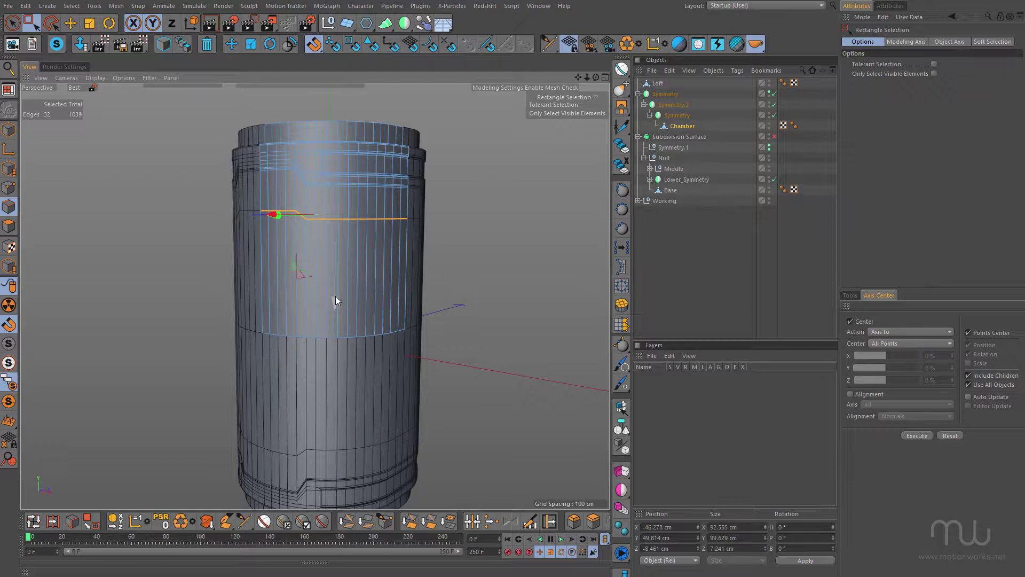
mouse_move(364, 266)
left_mouse_down("alt")
mouse_move(405, 262)
mouse_move(369, 273)
left_mouse_up("alt")
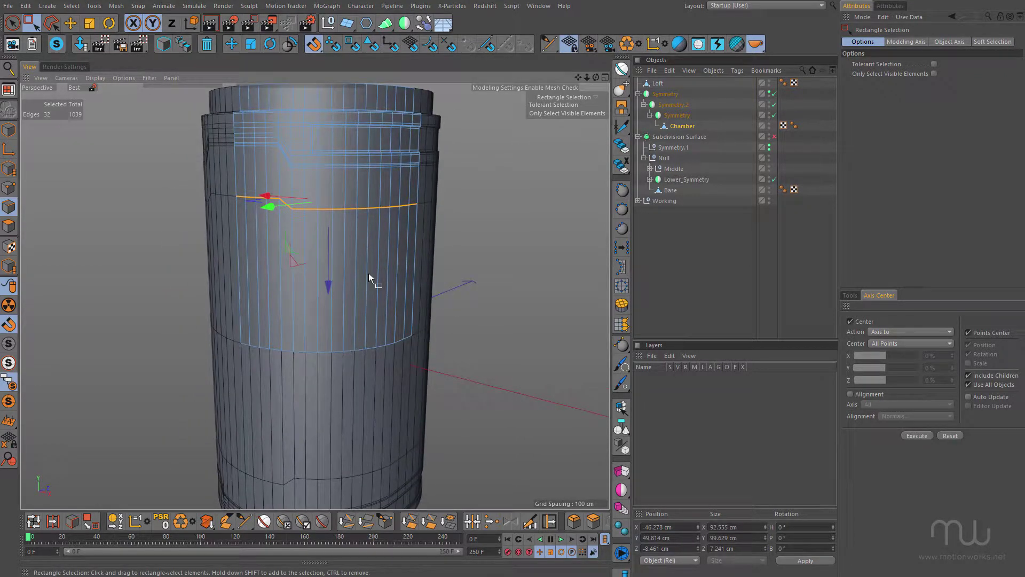
Turn off the two outer Symmetry objects, keeping only the innermost one active.
left_click(774, 104)
left_click(774, 93)
mouse_move(420, 226)
left_mouse_down("alt")
mouse_move(400, 232)
mouse_move(524, 229)
mouse_move(412, 228)
left_mouse_up("alt")
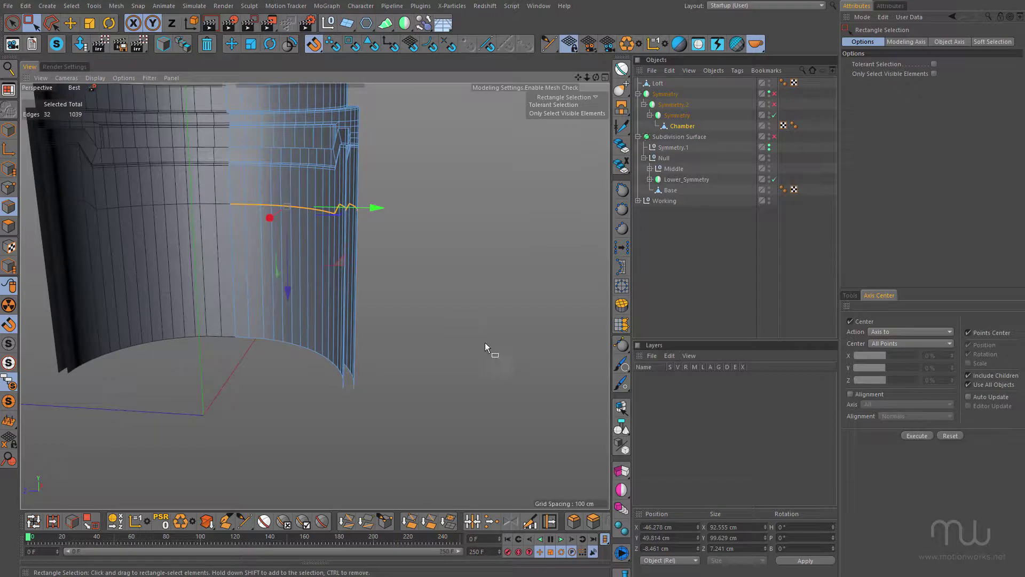
Clone the selected inner and outer edge loops downward by about 7.9 cm with Edge Slide and select the cloned loops.
left_click(549, 521)
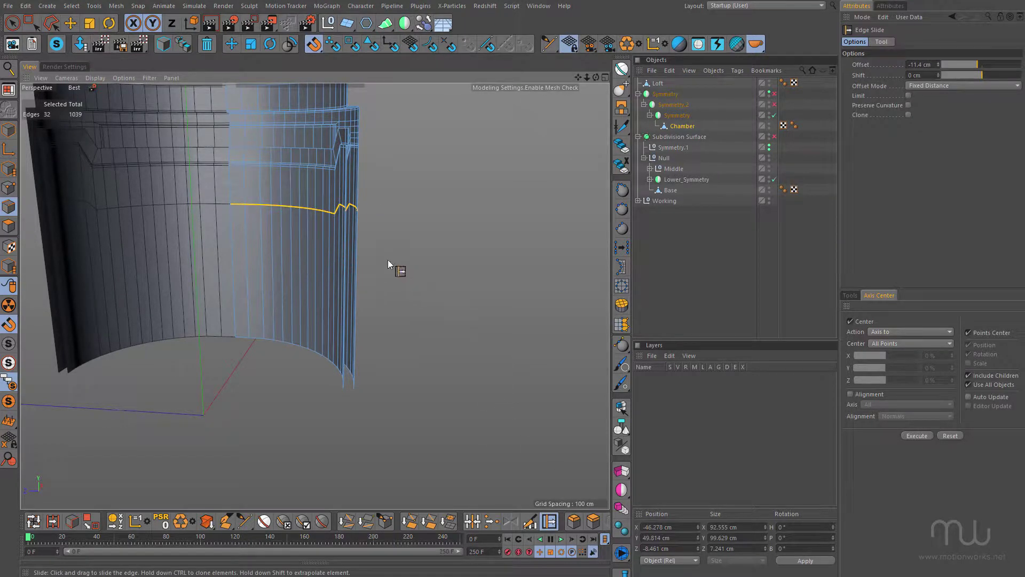
left_click_drag(374, 259, 347, 263)
right_click_drag(342, 256, 411, 227, "alt")
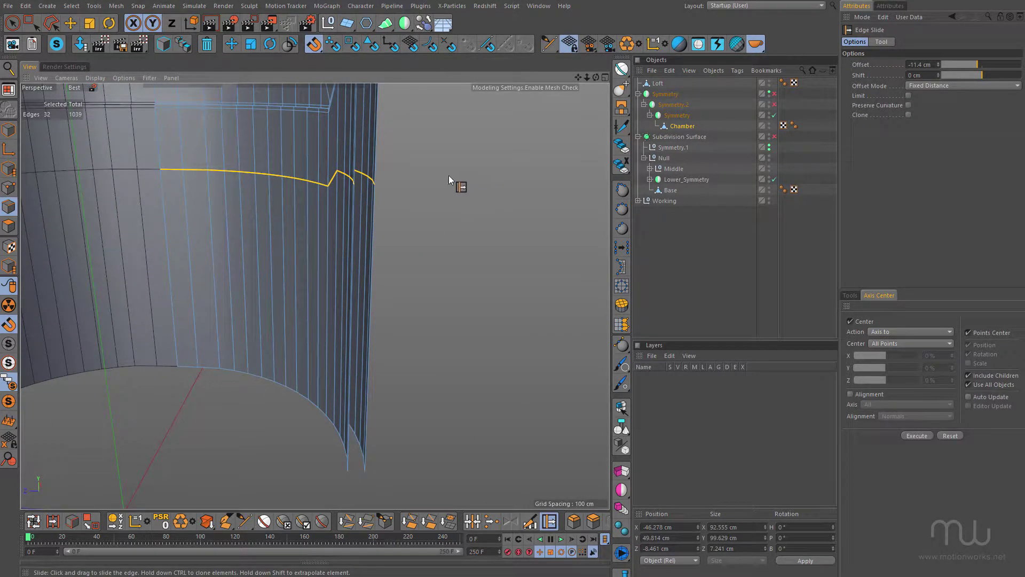
left_click_drag(447, 176, 468, 182, "ctrl")
left_click_drag(370, 222, 196, 219, "ctrl")
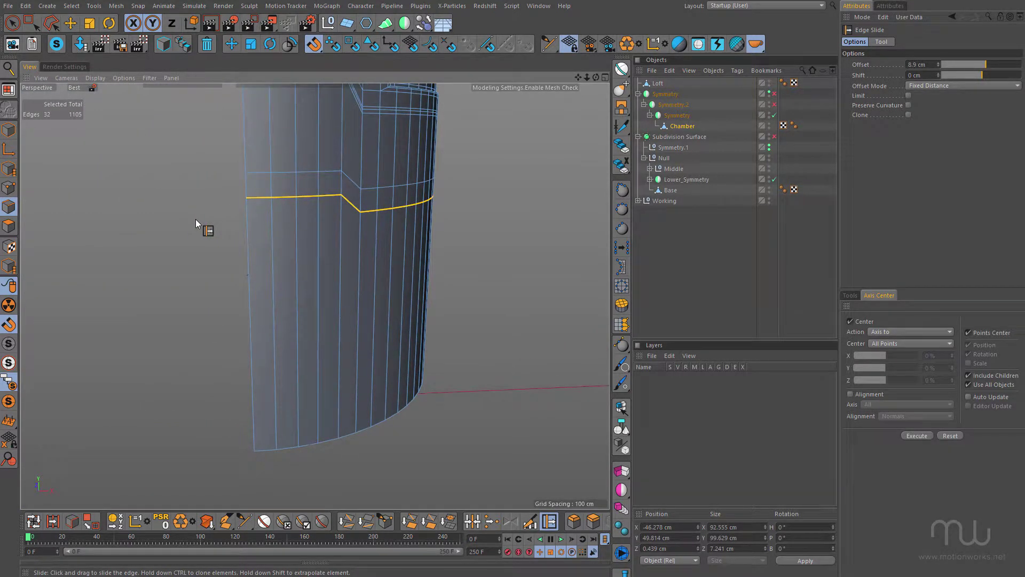
key("ctrl+z")
left_click_drag(477, 202, 478, 225, "ctrl")
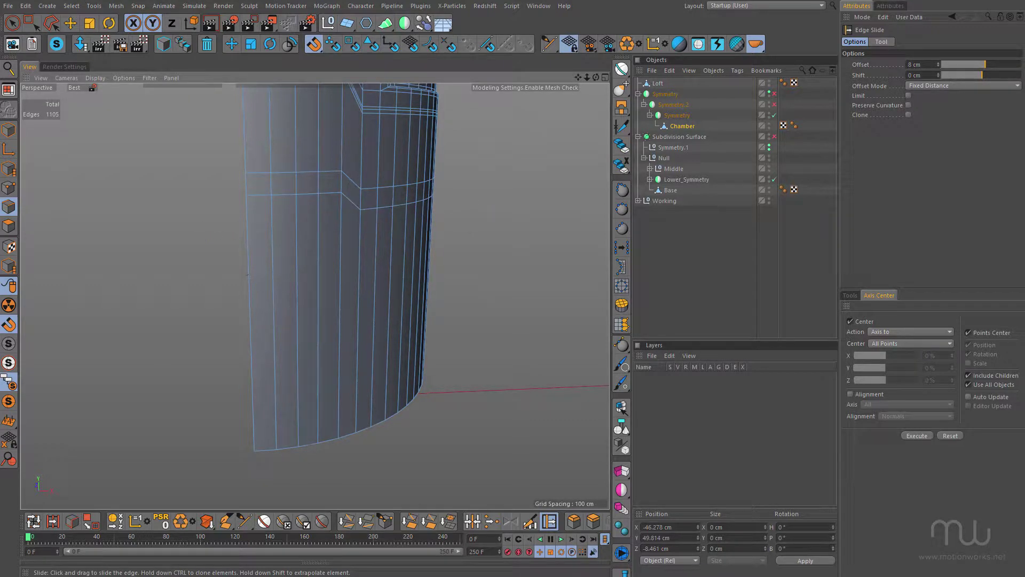
double_click(326, 194)
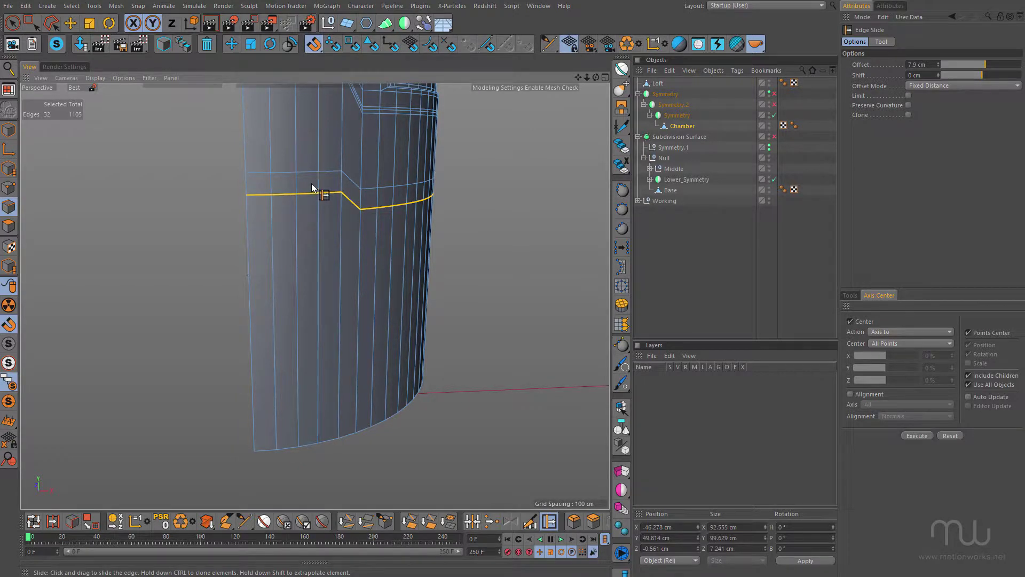
Clone the lower pair of edge loops downward once more with Edge Slide.
left_click_drag(312, 188, 260, 204, "alt")
middle_click_drag(316, 260, 250, 327, "alt")
mouse_move(313, 295)
left_mouse_down("alt")
mouse_move(285, 299)
mouse_move(301, 279)
mouse_move(225, 258)
mouse_move(264, 277)
mouse_move(226, 268)
mouse_move(220, 291)
mouse_move(176, 277)
mouse_move(284, 300)
mouse_move(203, 256)
left_mouse_up("alt")
Try to clone the uppermost new pair of inner and outer edge loops upward together with Edge Slide.
double_click(220, 288)
double_click(208, 260)
left_click_drag(227, 278, 224, 237, "alt")
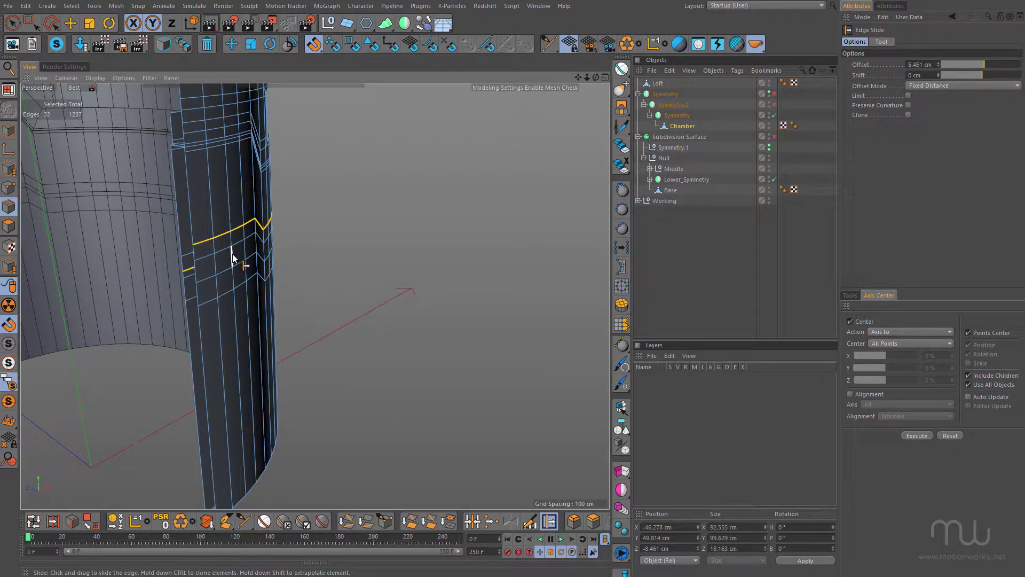
key("ctrl+z")
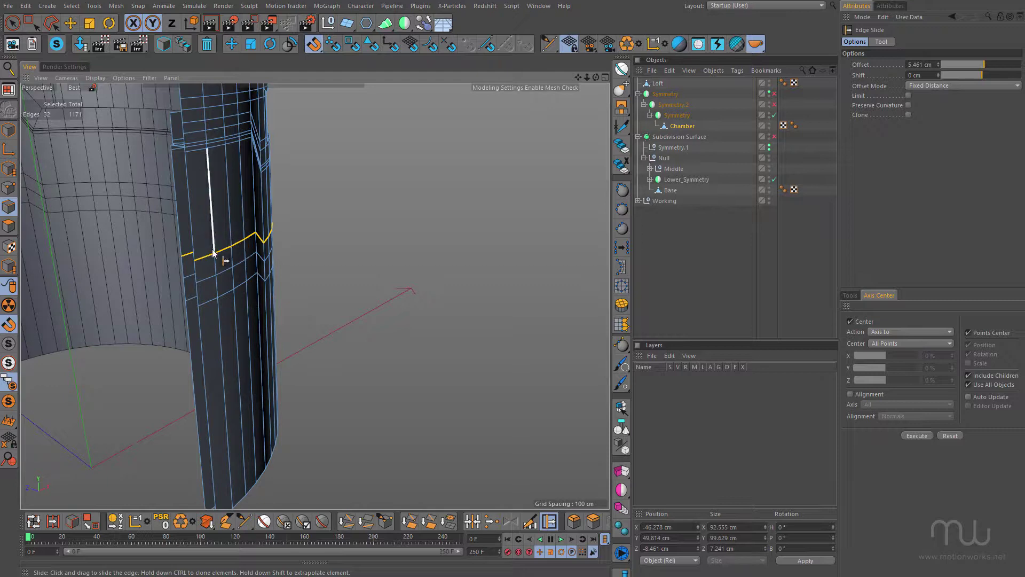
left_click_drag(217, 269, 325, 256, "alt")
mouse_move(225, 248)
left_mouse_down("ctrl")
mouse_move(183, 248)
mouse_move(183, 236)
mouse_move(179, 280)
mouse_move(102, 269)
mouse_move(171, 306)
mouse_move(184, 299)
left_mouse_up("ctrl")
key("ctrl+z")
key("ctrl+shift+a")
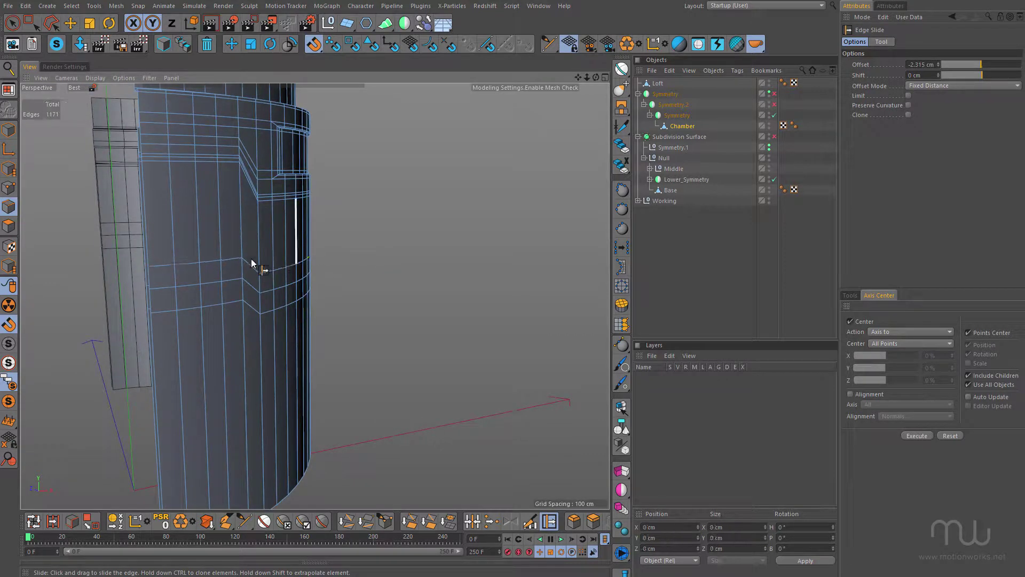
Clone the outer wall's uppermost new edge loop upward by about 7.8 cm with Edge Slide and select the matching inner-wall loop.
double_click(192, 264)
mouse_move(191, 262)
left_mouse_down("ctrl")
mouse_move(186, 241)
mouse_move(320, 265)
mouse_move(386, 260)
left_mouse_up("ctrl")
left_click(152, 263)
key("ctrl+z")
Try to slide the selected inner-wall loop up to the outer loop's height in the front view, undoing the last change.
middle_click(320, 302)
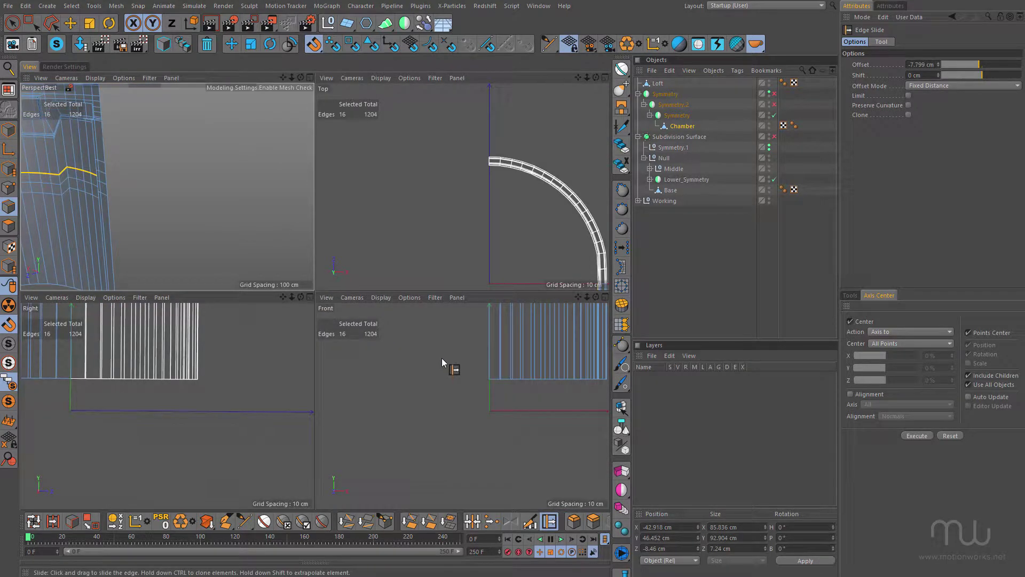
key("h")
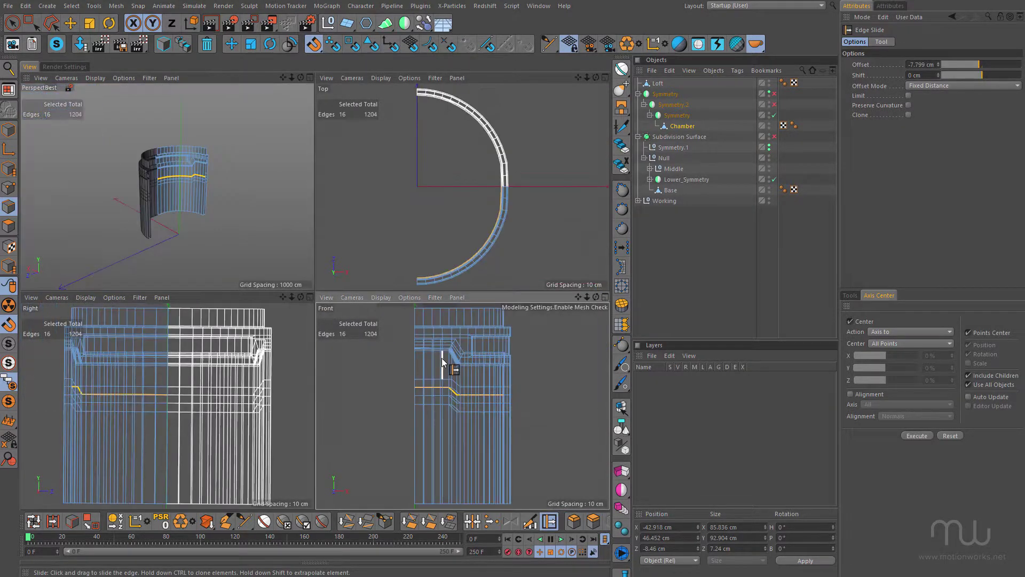
middle_click(498, 425)
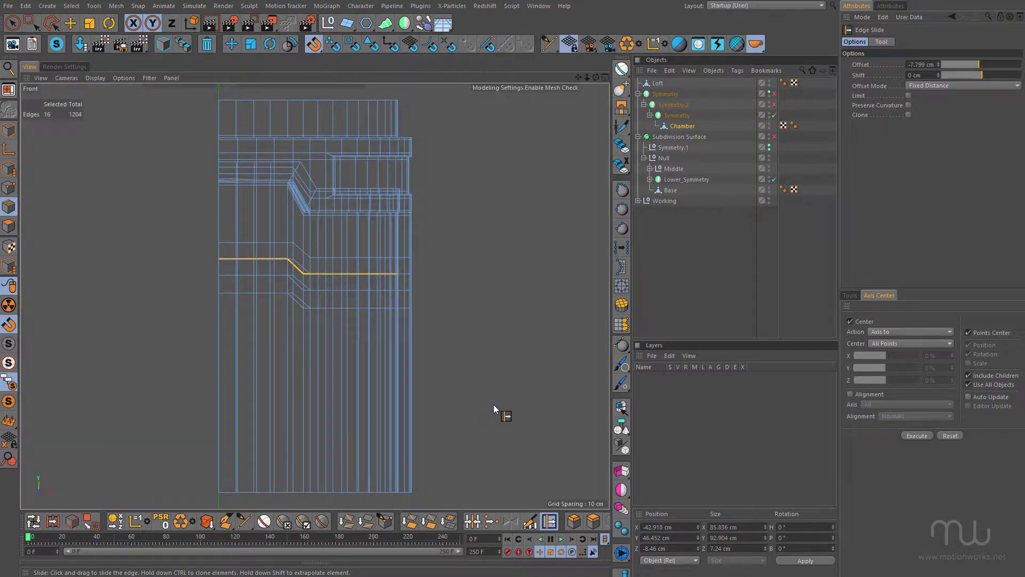
scroll(303, 278, "up", 5)
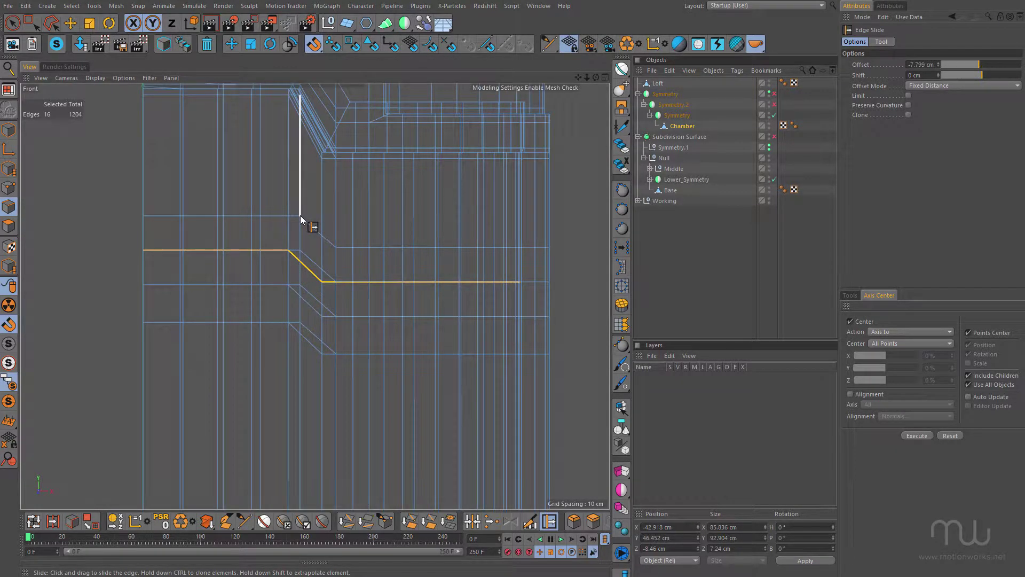
left_click(349, 45)
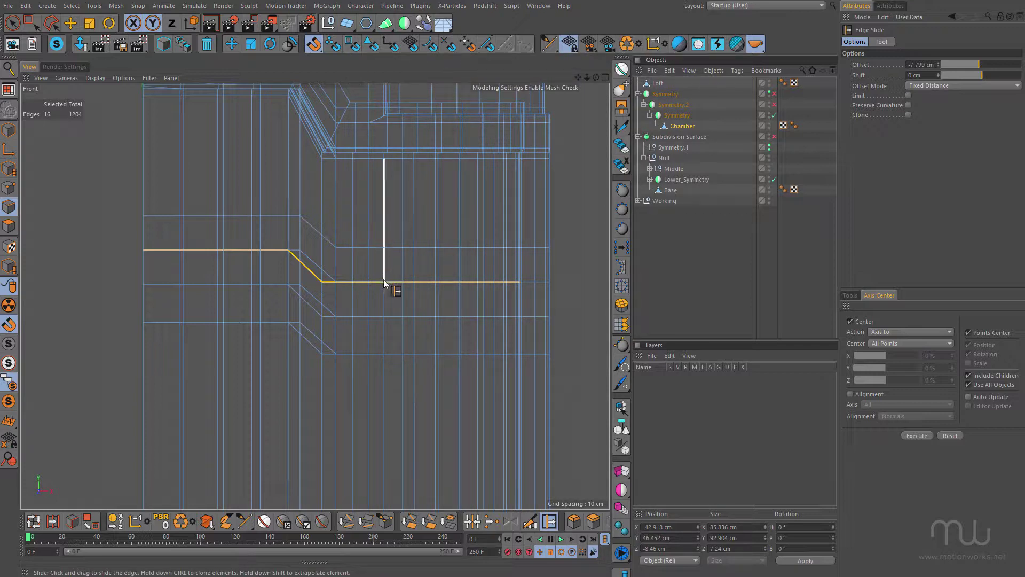
left_click_drag(379, 281, 379, 247, "ctrl")
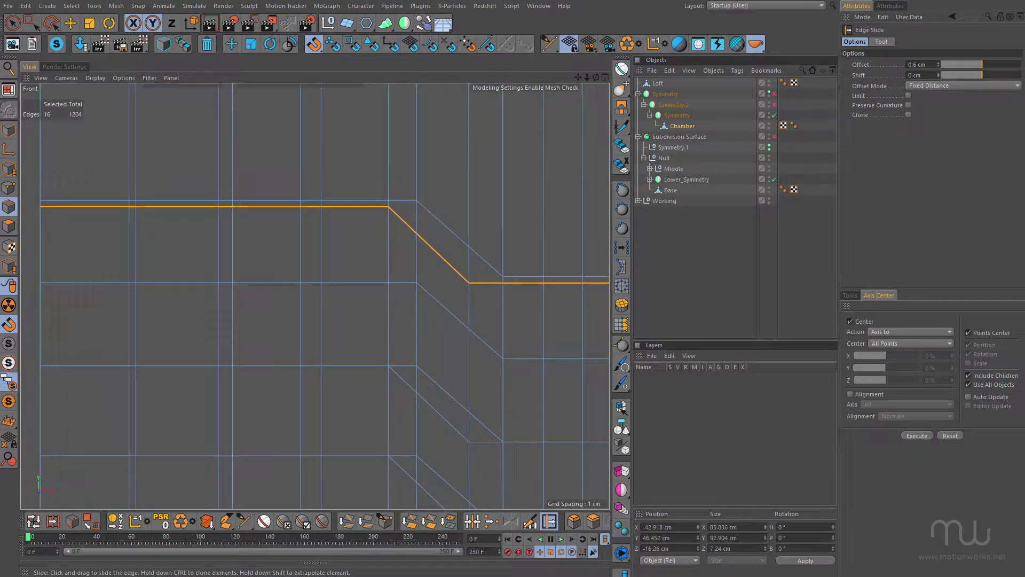
mouse_move(503, 277)
left_mouse_down()
mouse_move(504, 293)
mouse_move(504, 173)
mouse_move(504, 230)
left_mouse_up()
key("ctrl+z")
Clone the uppermost inner-wall loop upward by about 7.3 cm with Edge Slide and align it with the outer wall's top loop.
middle_click(363, 232)
middle_click(203, 181)
right_click_drag(361, 286, 427, 252, "alt")
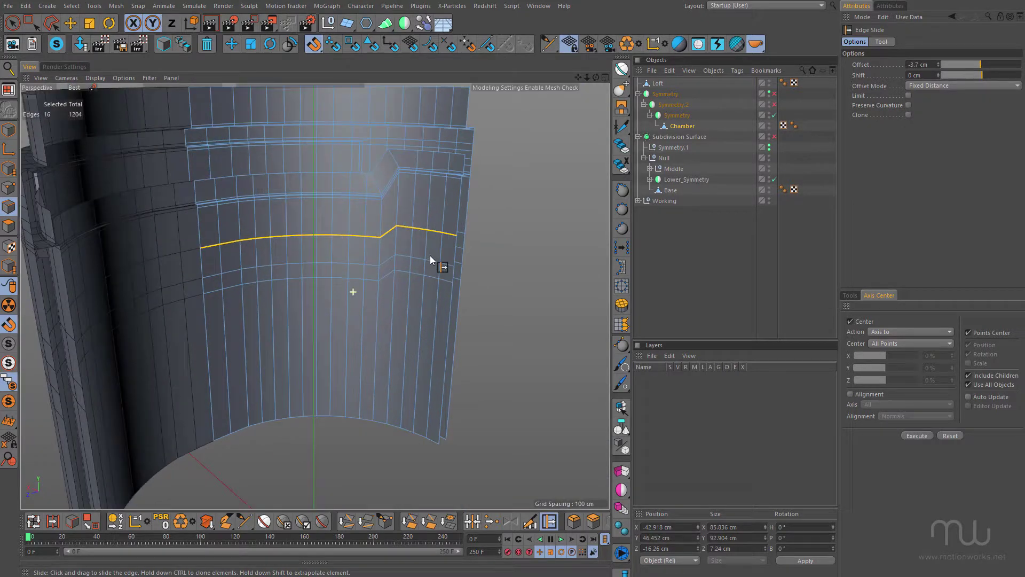
mouse_move(418, 249)
left_mouse_down("alt")
mouse_move(260, 238)
mouse_move(420, 242)
mouse_move(505, 229)
mouse_move(371, 239)
mouse_move(495, 262)
mouse_move(462, 261)
mouse_move(473, 258)
left_mouse_up("alt")
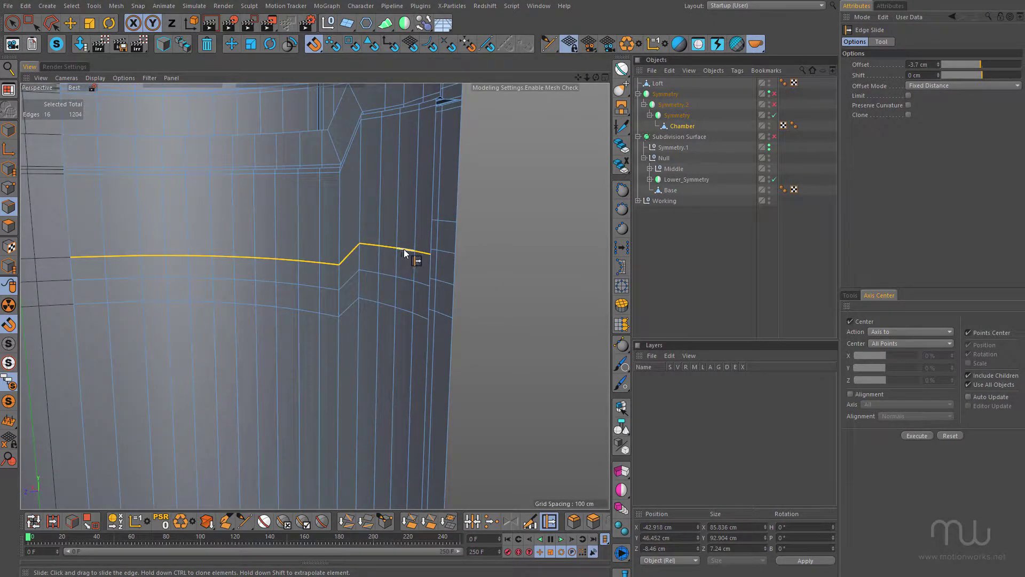
left_click_drag(404, 248, 414, 223, "ctrl")
middle_click(468, 256)
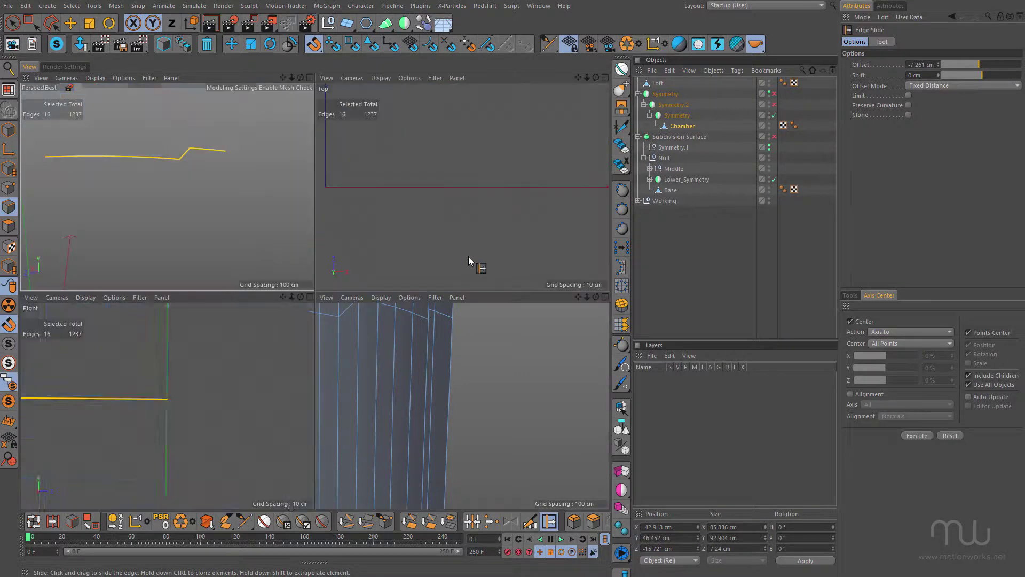
middle_click(409, 379)
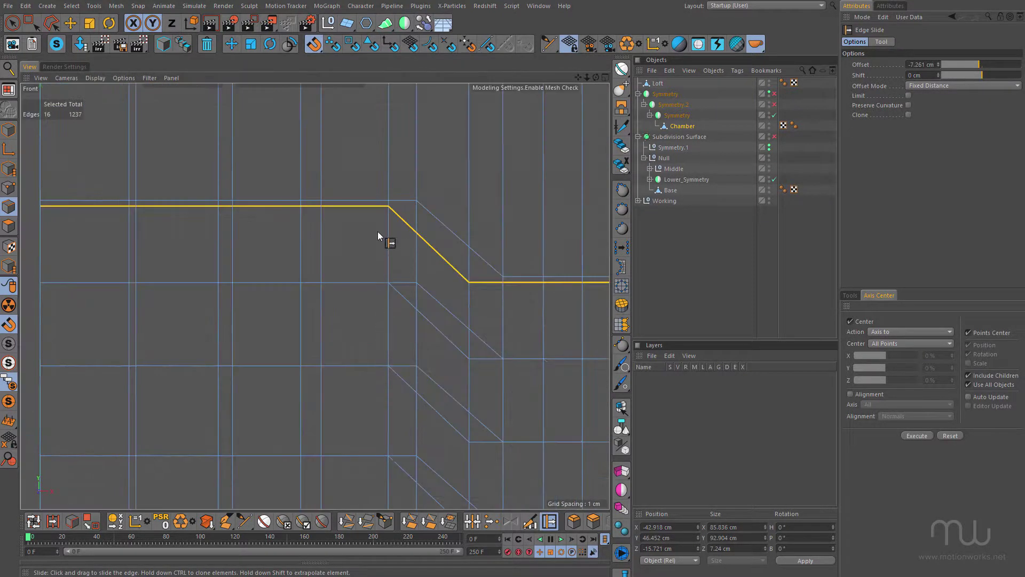
left_click_drag(342, 208, 342, 203)
key("e")
scroll(457, 321, "down", 10)
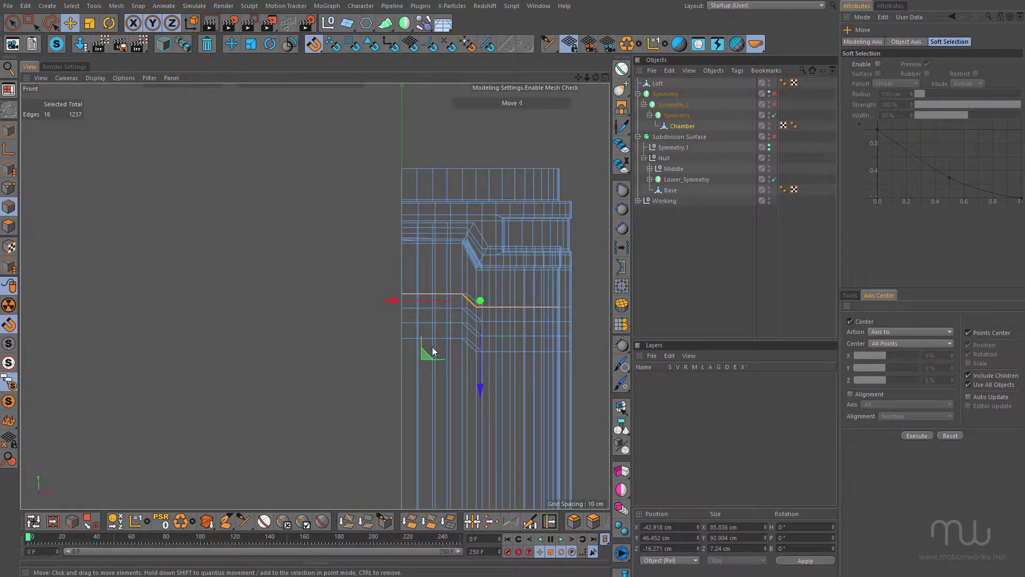
Enable Symmetry.2 and the outermost Symmetry object and examine the new loops around the complete cylinder.
middle_click(543, 361)
middle_click(262, 234)
mouse_move(418, 268)
left_mouse_down("alt")
mouse_move(421, 290)
mouse_move(406, 278)
mouse_move(453, 274)
mouse_move(288, 283)
mouse_move(417, 272)
left_mouse_up("alt")
right_click_drag(417, 272, 351, 268, "alt")
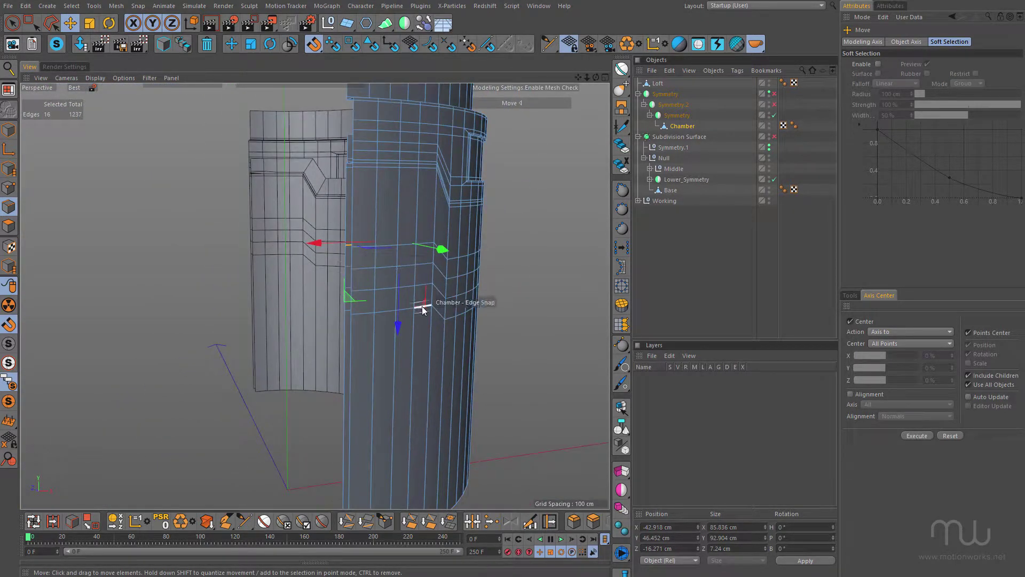
right_click_drag(446, 310, 408, 309, "alt")
left_click_drag(408, 310, 340, 303, "alt")
middle_click_drag(447, 329, 310, 292, "alt")
left_click(774, 105)
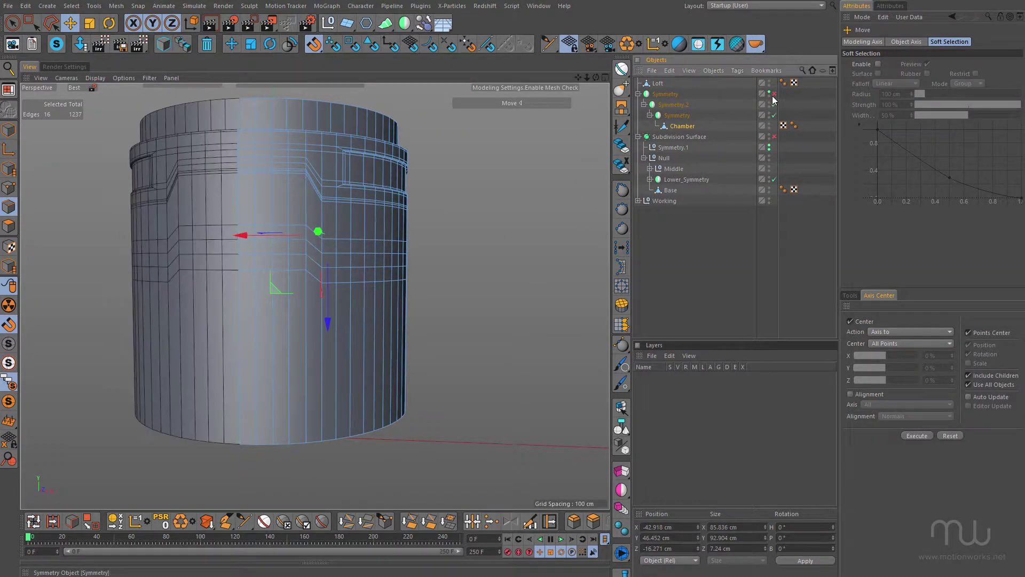
left_click(774, 94)
right_click_drag(446, 311, 319, 323, "alt")
middle_click_drag(395, 331, 263, 253, "alt")
left_click_drag(263, 256, 305, 336, "alt")
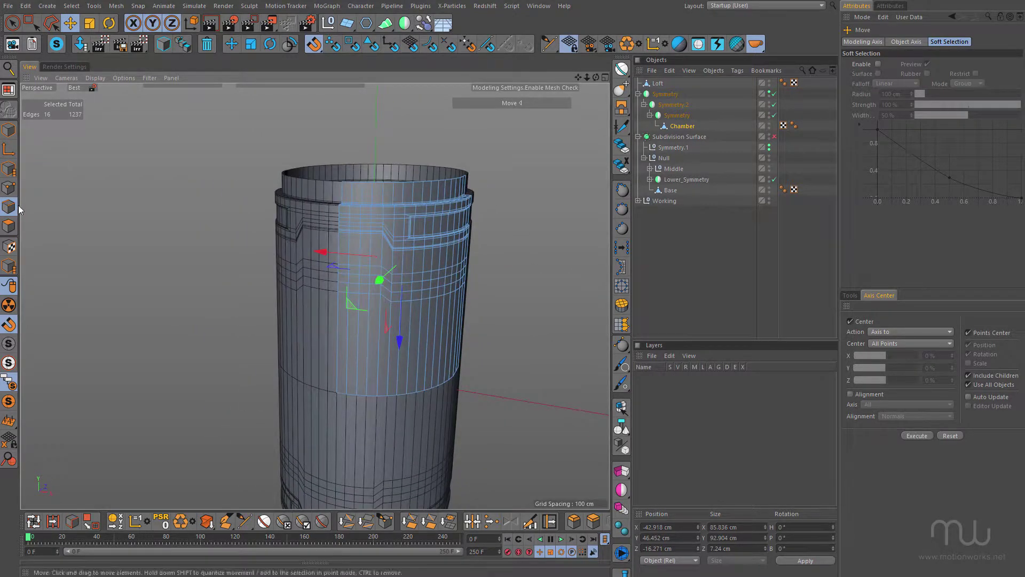
Disable Symmetry.2 and the outermost Symmetry object and prepare Live Selection for polygons on the Chamber mesh.
left_click(8, 226)
left_click(18, 24)
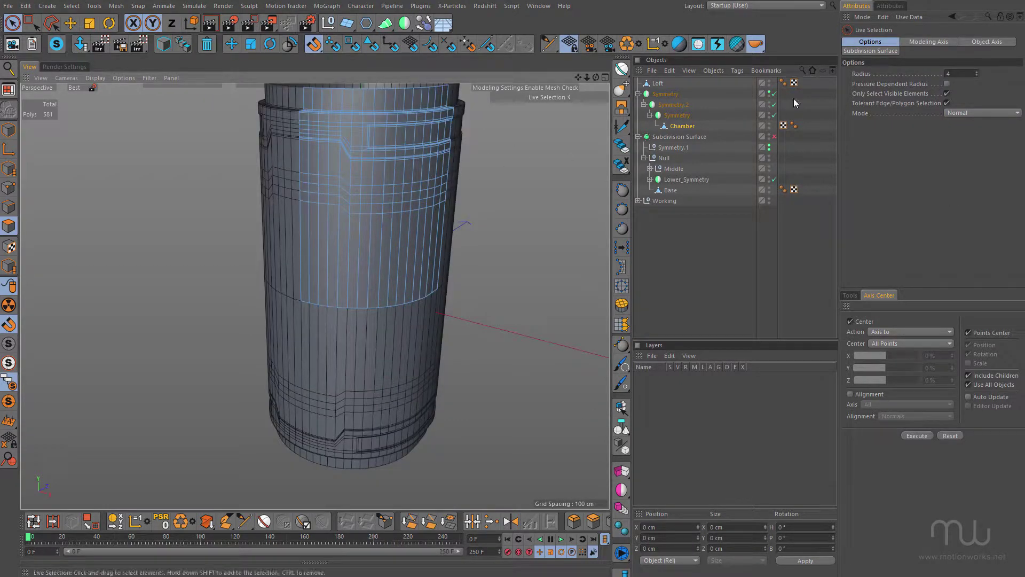
left_click(775, 104)
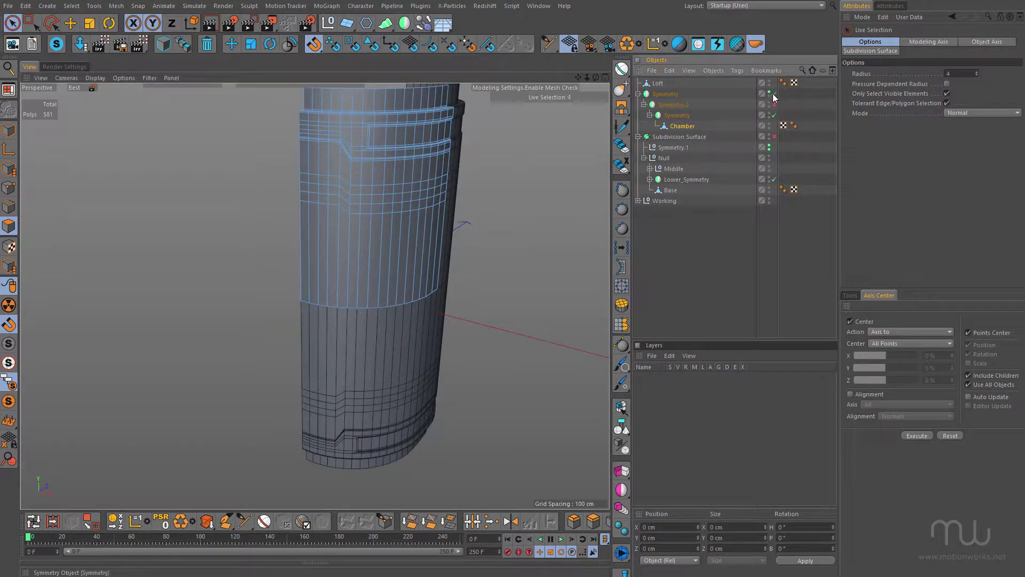
left_click(773, 94)
left_click_drag(394, 193, 341, 182, "alt")
scroll(415, 184, "up", 3)
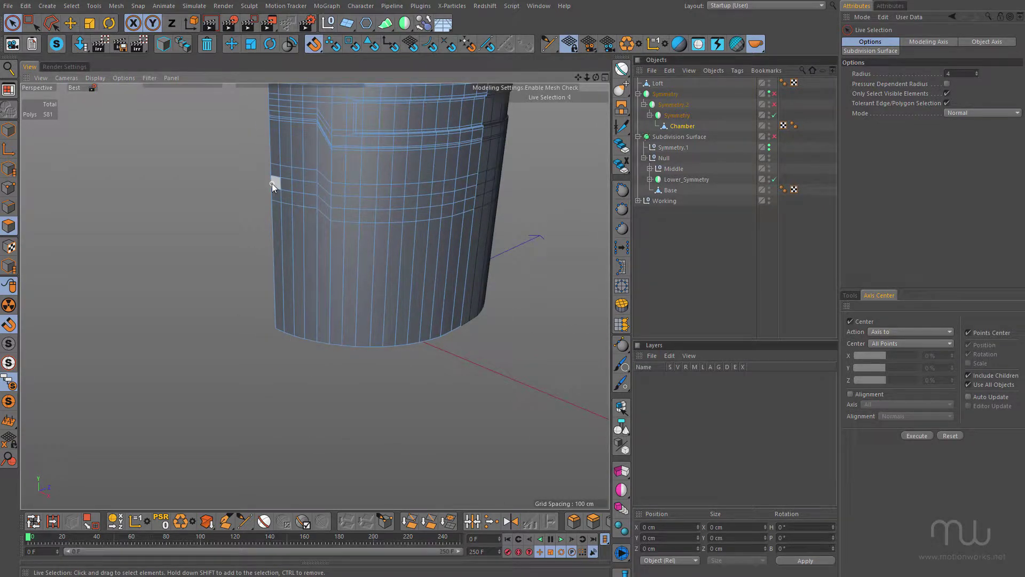
Split the outer and inner wall polygons below the second-highest new loop into a separate object and delete them from the Chamber.
mouse_move(272, 183)
left_mouse_down()
mouse_move(306, 187)
mouse_move(283, 236)
mouse_move(337, 233)
left_mouse_up()
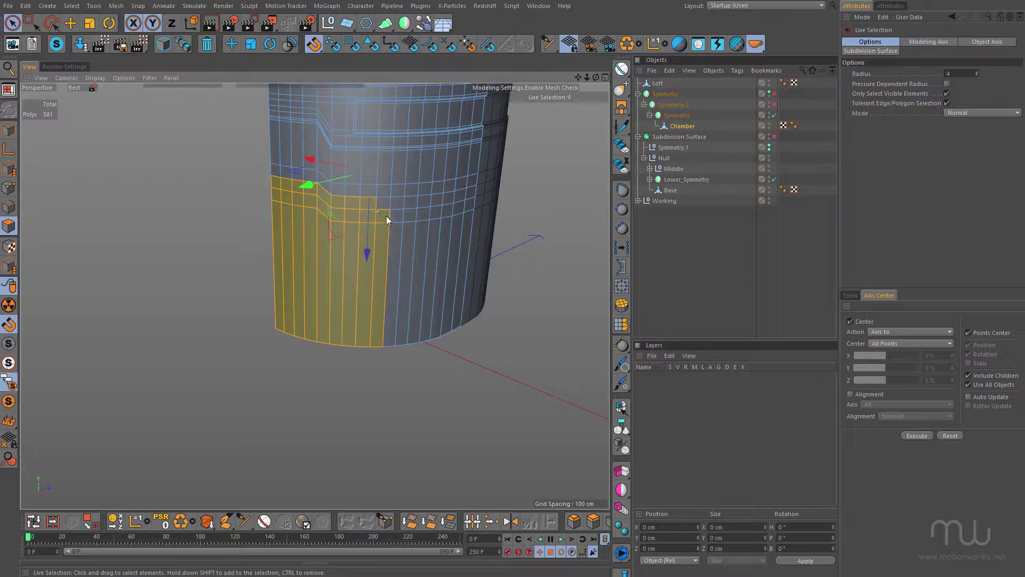
mouse_move(386, 203)
left_mouse_down()
mouse_move(402, 237)
mouse_move(428, 236)
left_mouse_up()
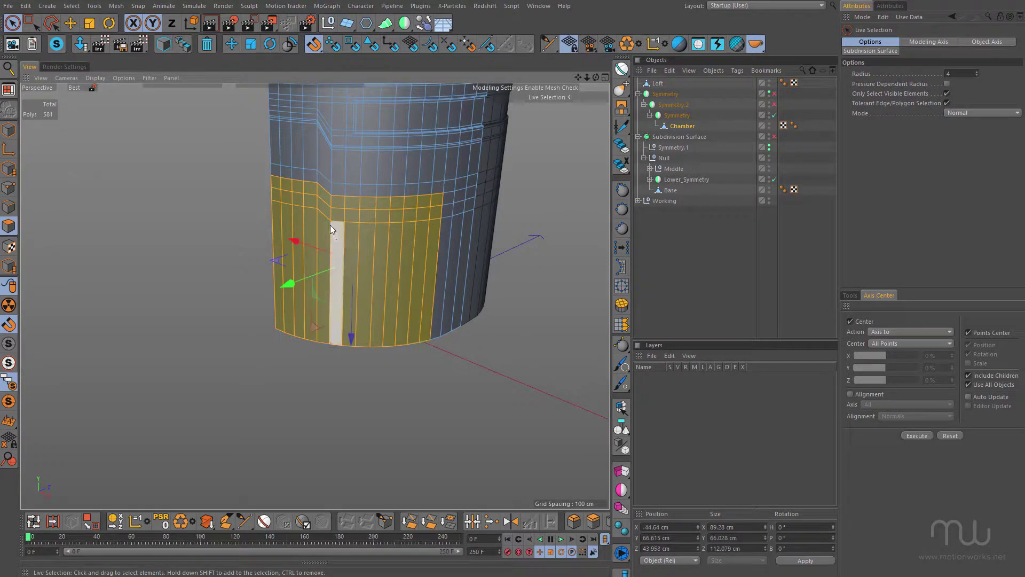
left_click_drag(337, 212, 583, 199, "alt")
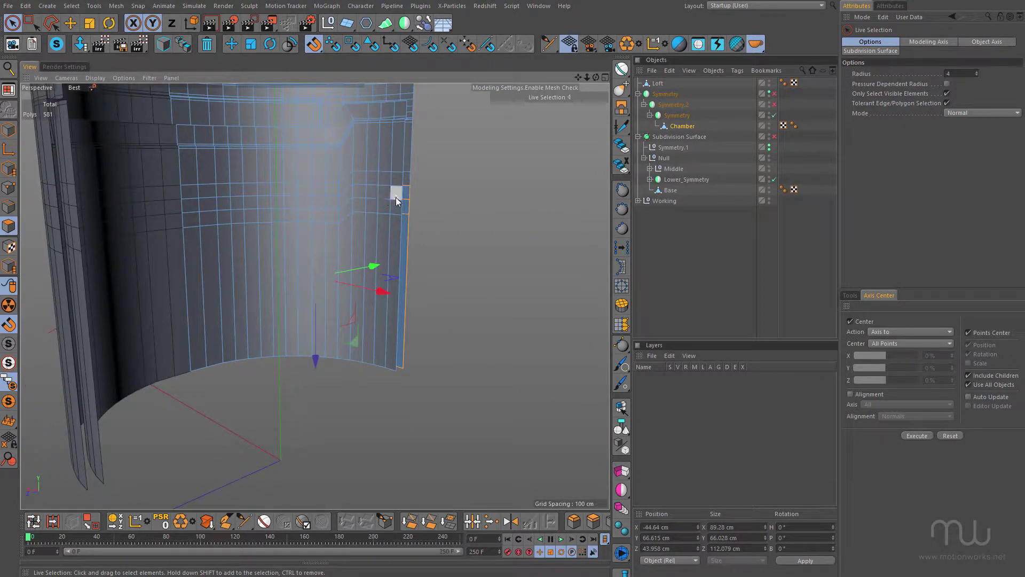
mouse_move(398, 197)
left_mouse_down()
mouse_move(256, 214)
mouse_move(245, 240)
mouse_move(329, 255)
mouse_move(385, 240)
mouse_move(369, 193)
left_mouse_up()
left_click_drag(328, 219, 66, 238, "alt")
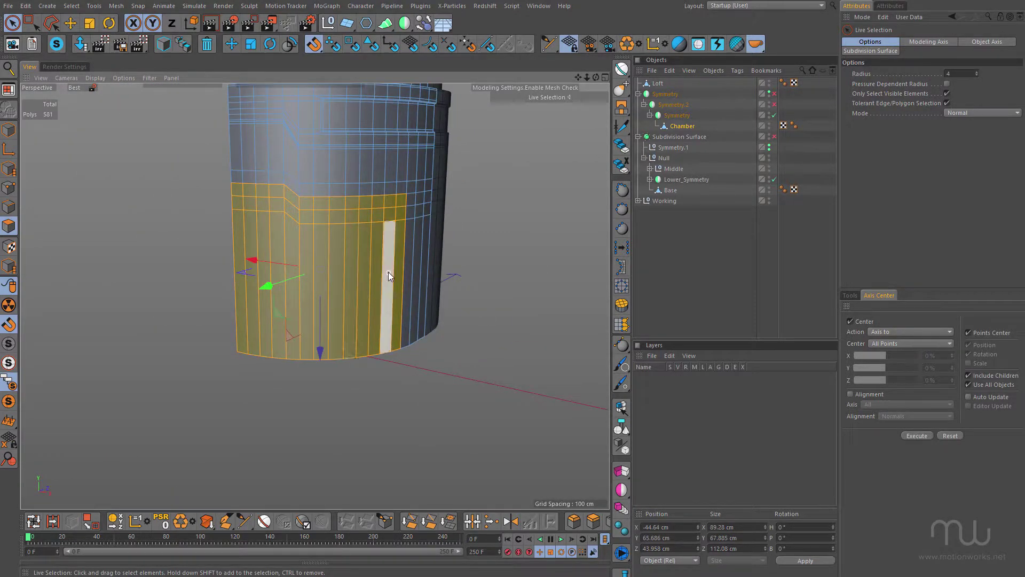
middle_click_drag(374, 259, 339, 316, "alt")
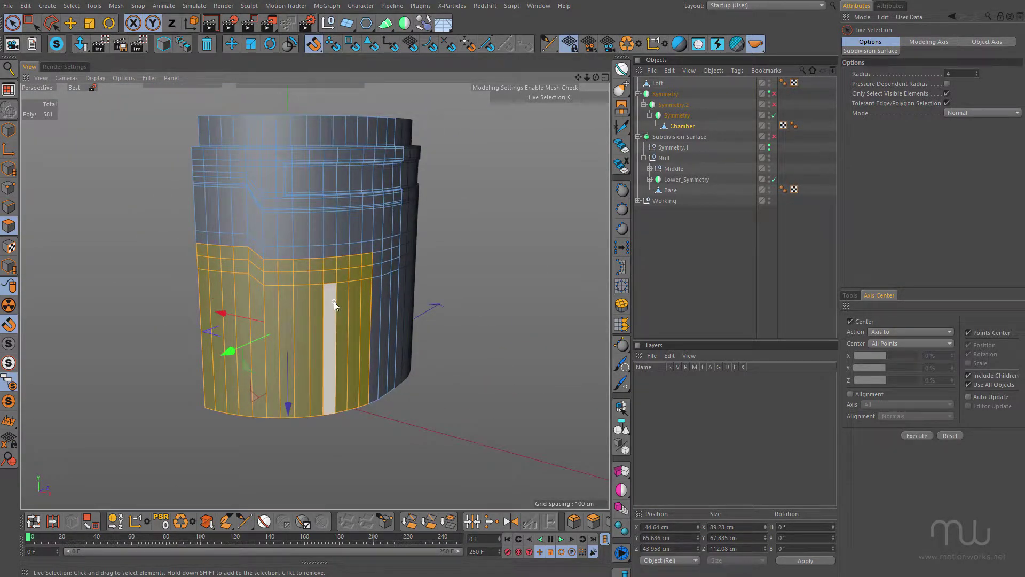
key("u")
key("p")
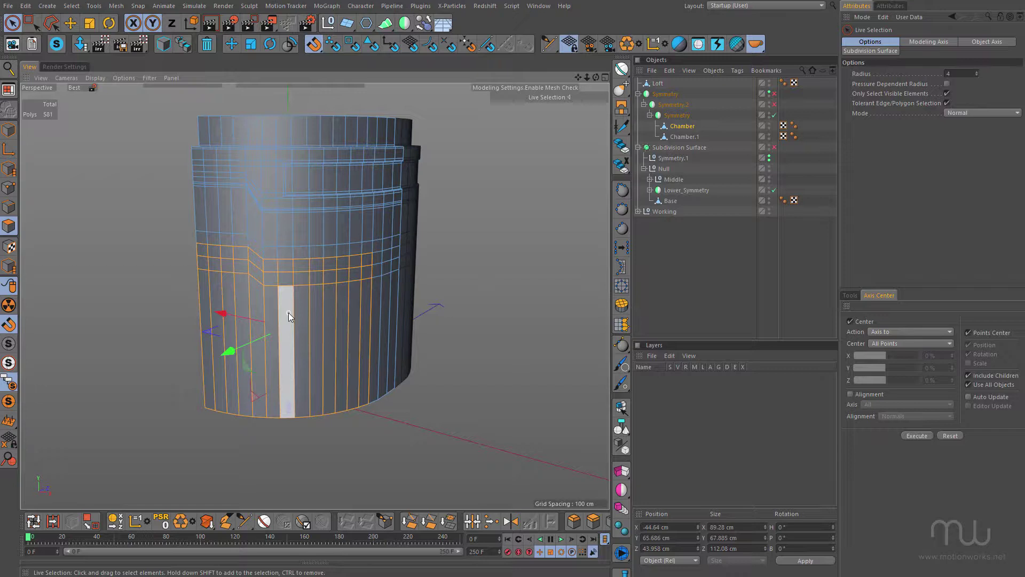
key("Delete")
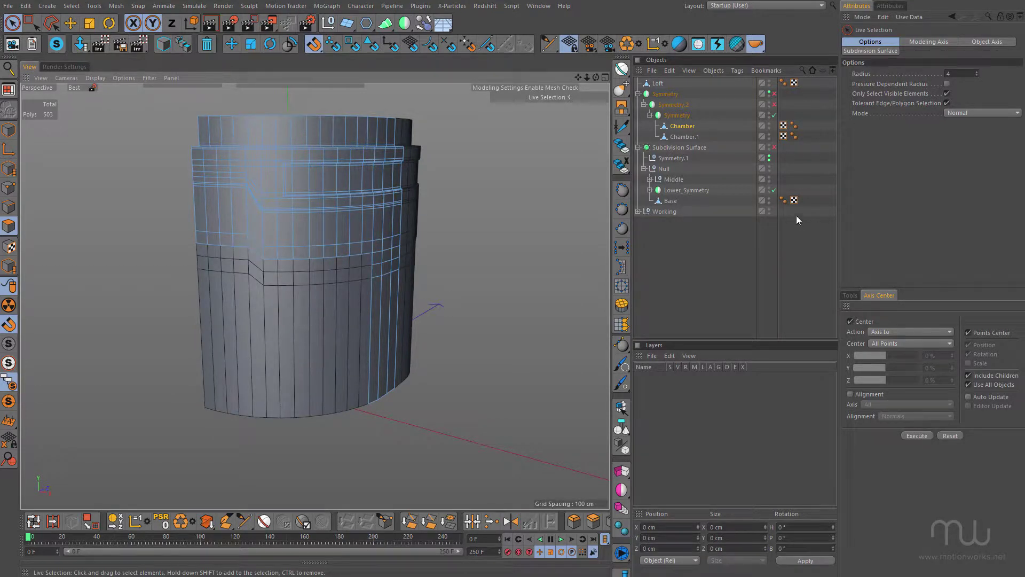
Isolate the Chamber mesh by disabling the innermost Symmetry object and hiding Chamber.1.
left_click(687, 135)
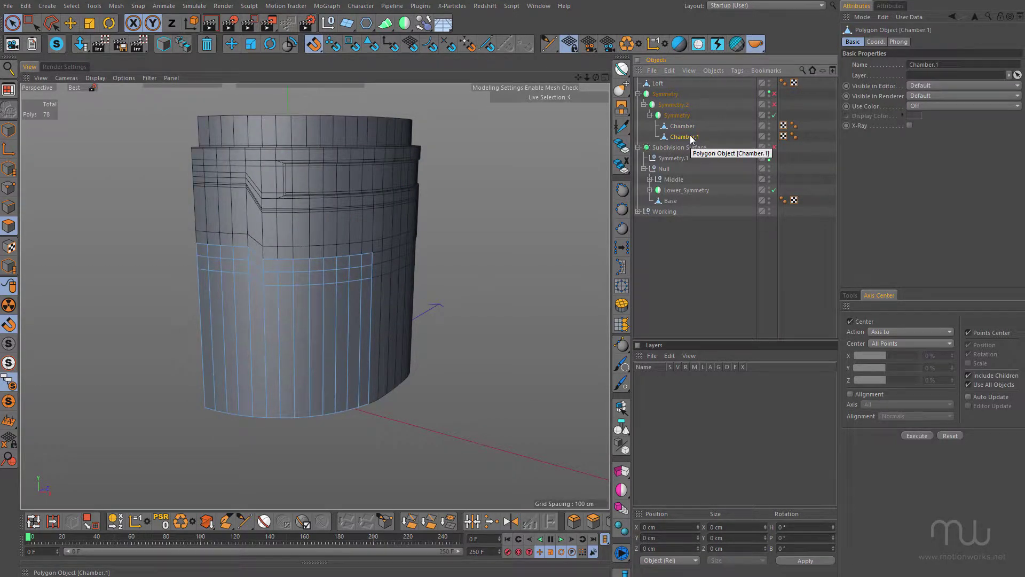
left_click(686, 128)
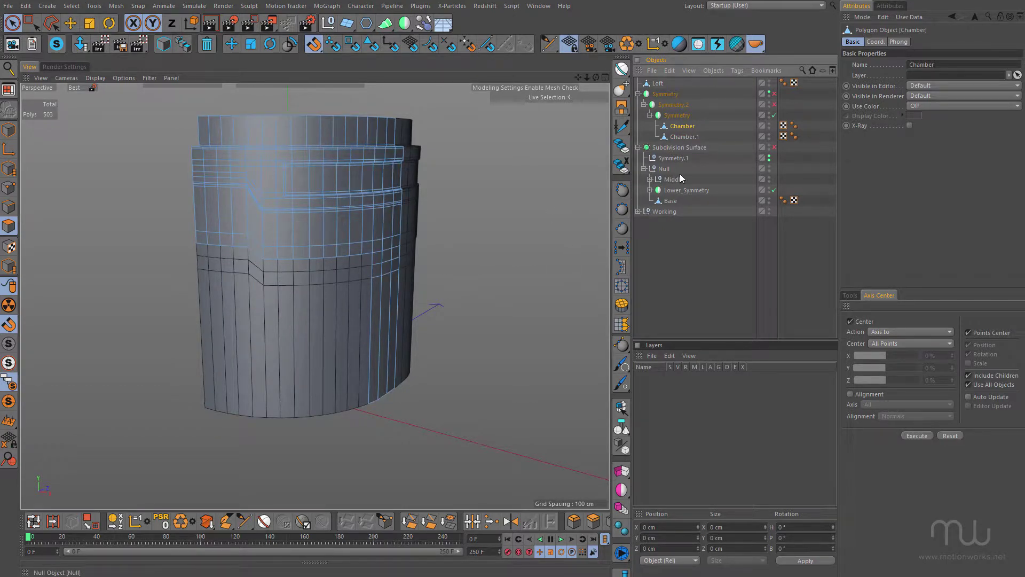
scroll(350, 247, "up", 5)
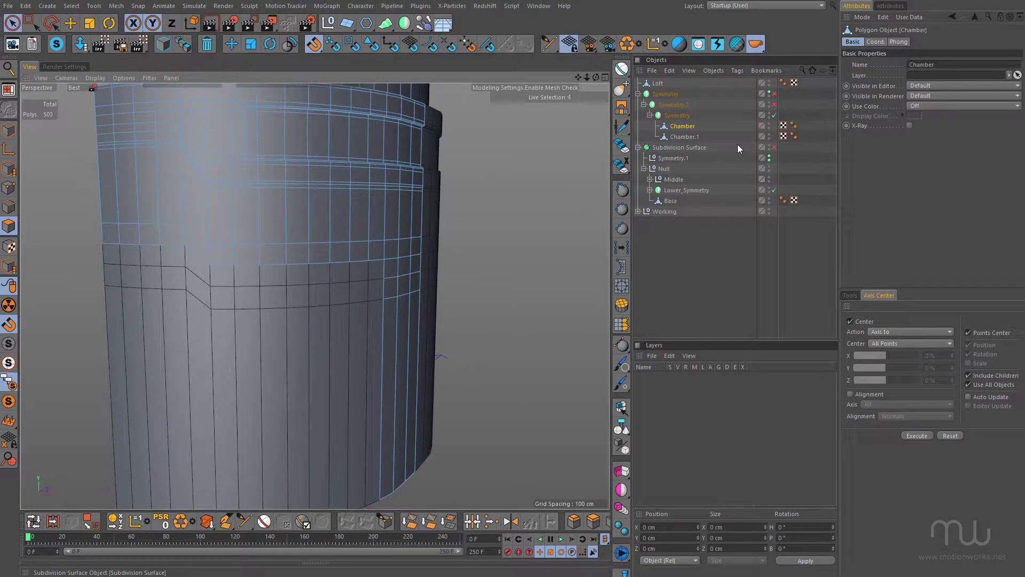
left_click(774, 115)
left_click_drag(344, 222, 386, 194, "alt")
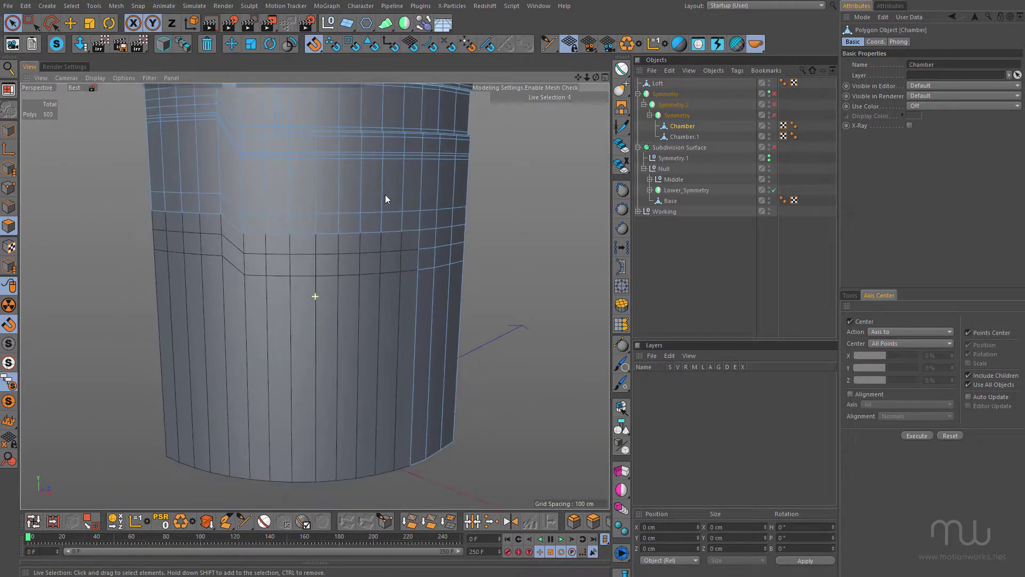
left_click(769, 137)
left_click_drag(435, 183, 394, 133, "alt")
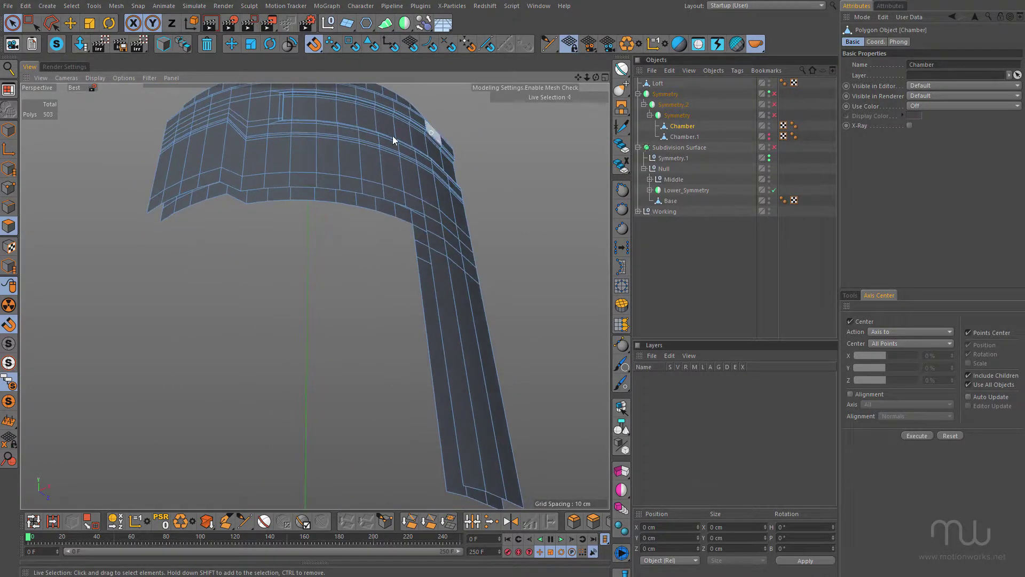
Select the outer and inner border edges of the cut-out, along its stepped upper boundary and down its vertical side.
left_click(70, 23)
left_click(9, 207)
double_click(190, 196)
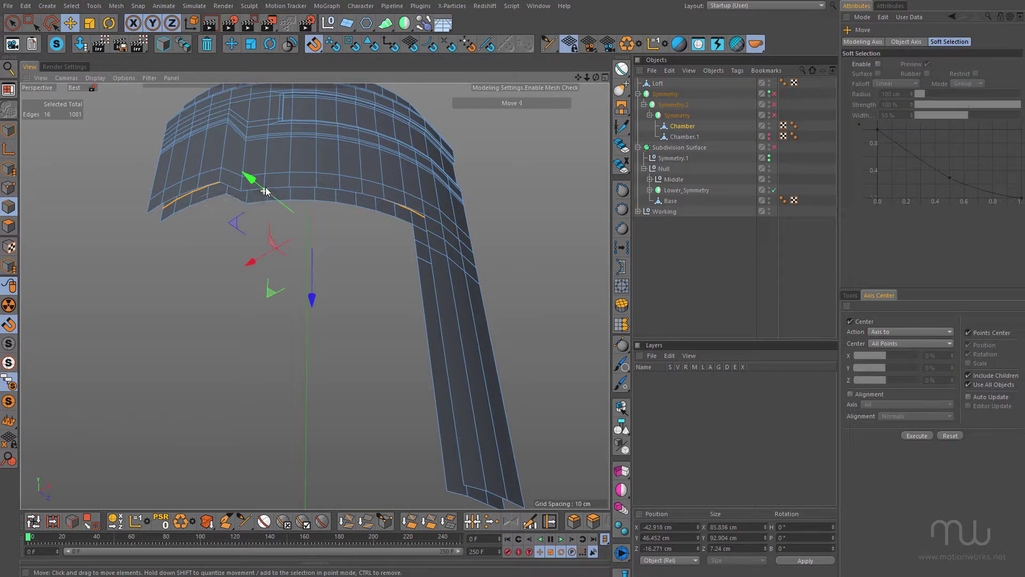
left_click_drag(267, 190, 283, 181, "alt")
double_click(286, 184)
left_click_drag(314, 295, 388, 232, "alt")
double_click(387, 228, "shift")
left_click_drag(430, 274, 440, 307, "alt")
double_click(438, 313, "shift")
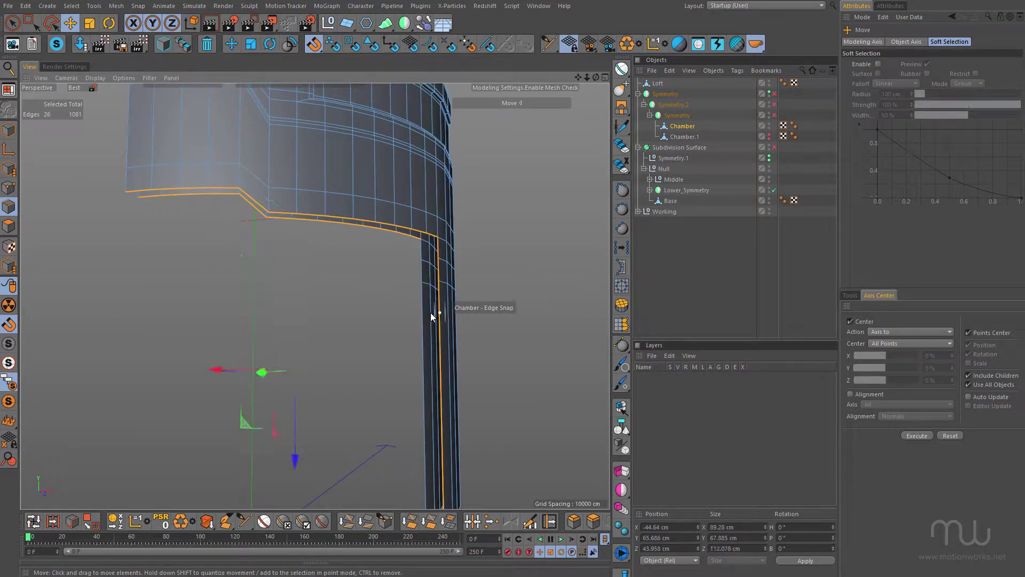
double_click(426, 279, "shift")
left_click_drag(426, 280, 366, 225, "alt")
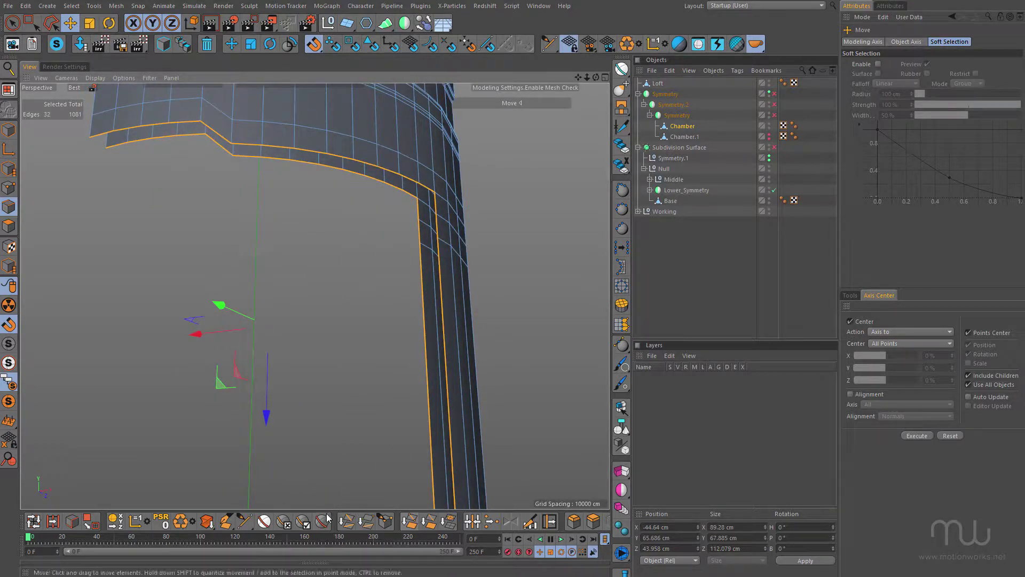
Close the gap between the cut-out's inner and outer borders with new polygons using Stitch and Sew.
left_click(472, 521)
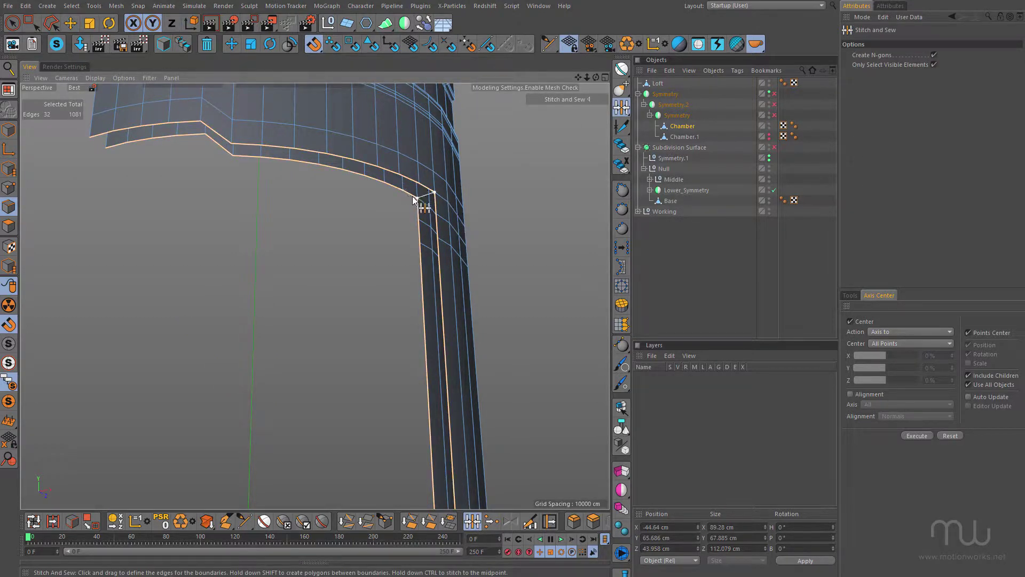
left_click_drag(413, 199, 416, 200)
right_click_drag(437, 242, 400, 286, "alt")
left_click_drag(401, 286, 409, 263, "alt")
right_click_drag(374, 255, 405, 249, "alt")
left_click_drag(405, 251, 295, 240, "alt")
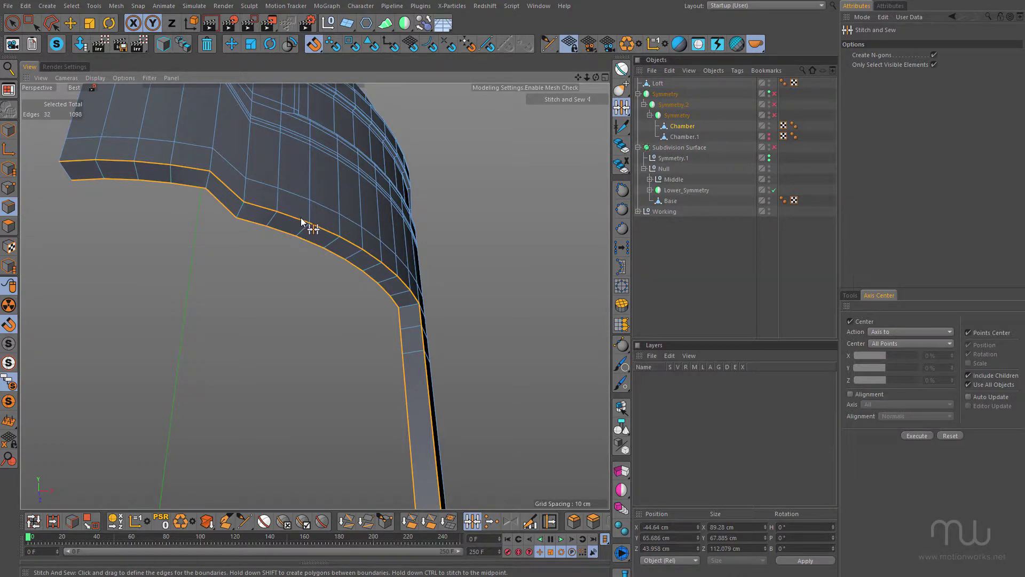
left_click_drag(302, 218, 323, 278, "alt")
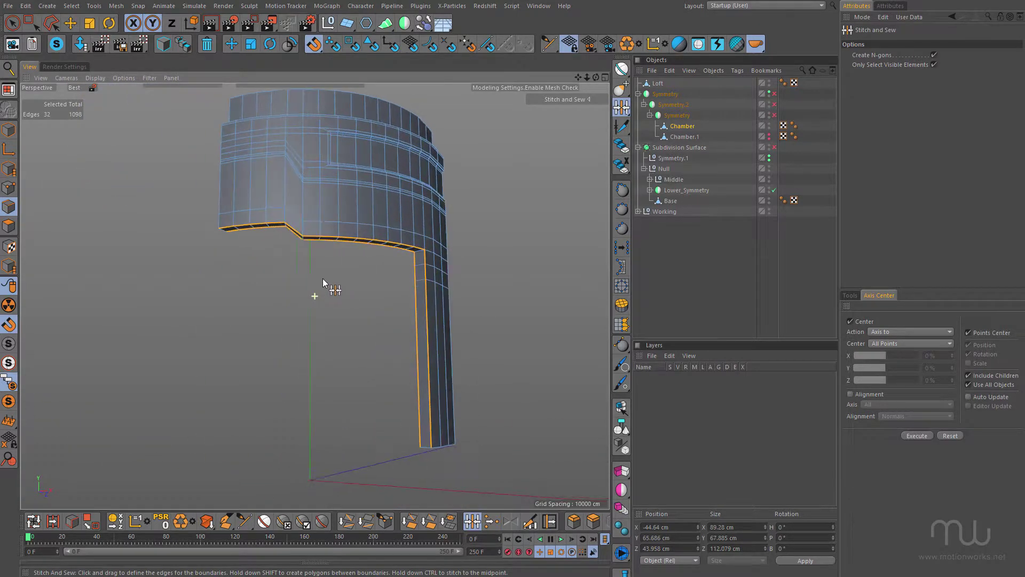
Re-enable all three nested Symmetry objects and make Chamber.1 visible again.
left_click(775, 115)
left_click(775, 106)
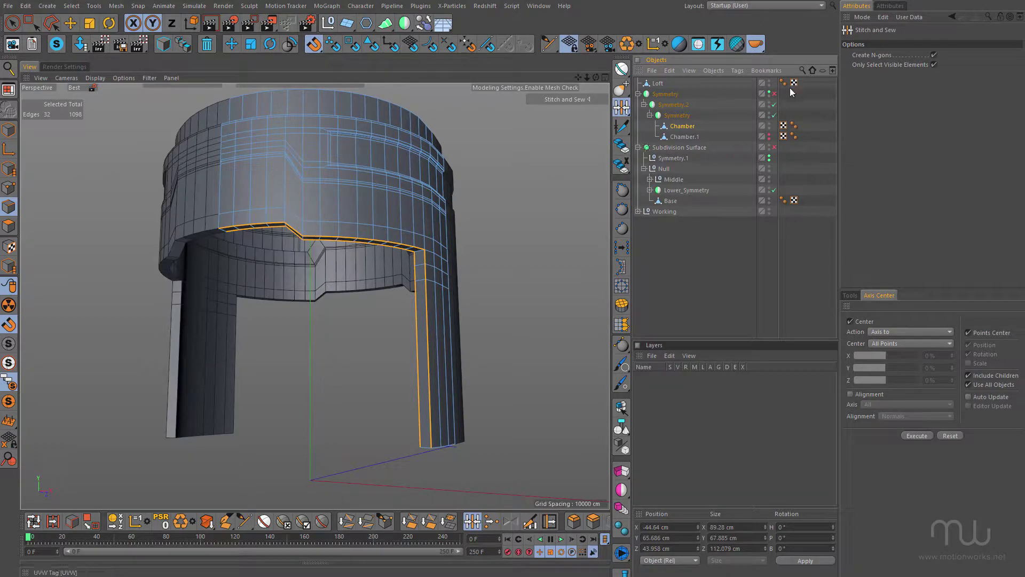
left_click(774, 94)
left_click_drag(389, 309, 286, 275, "alt")
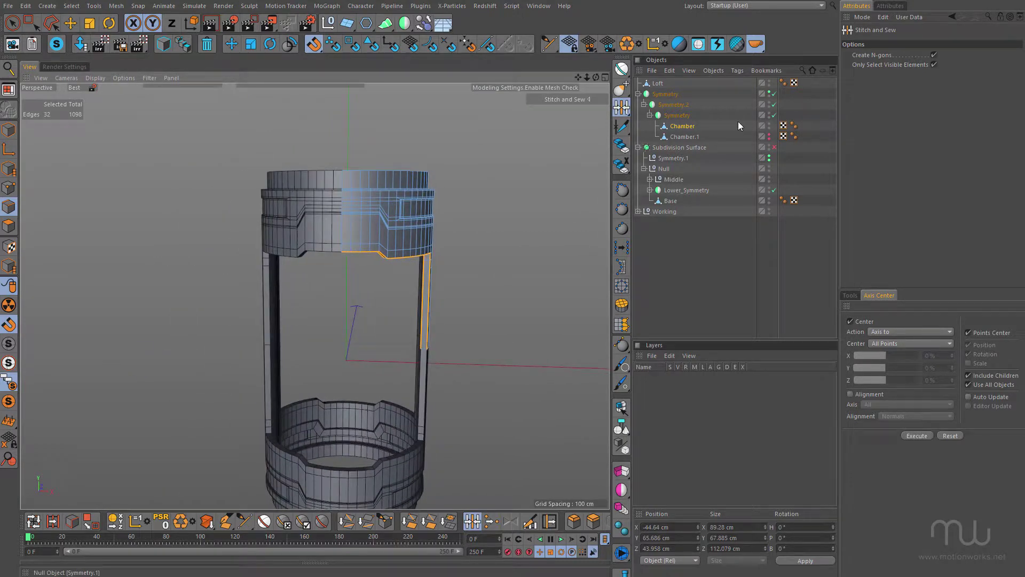
left_click(775, 148)
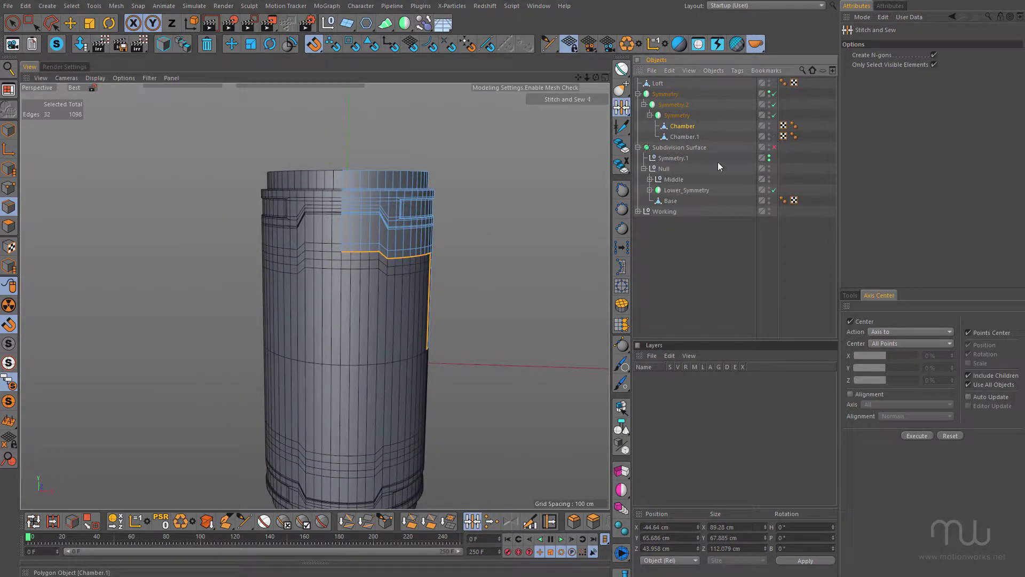
Select the Chamber.1 panel and hide the Chamber mesh to isolate the panel.
left_click(678, 136)
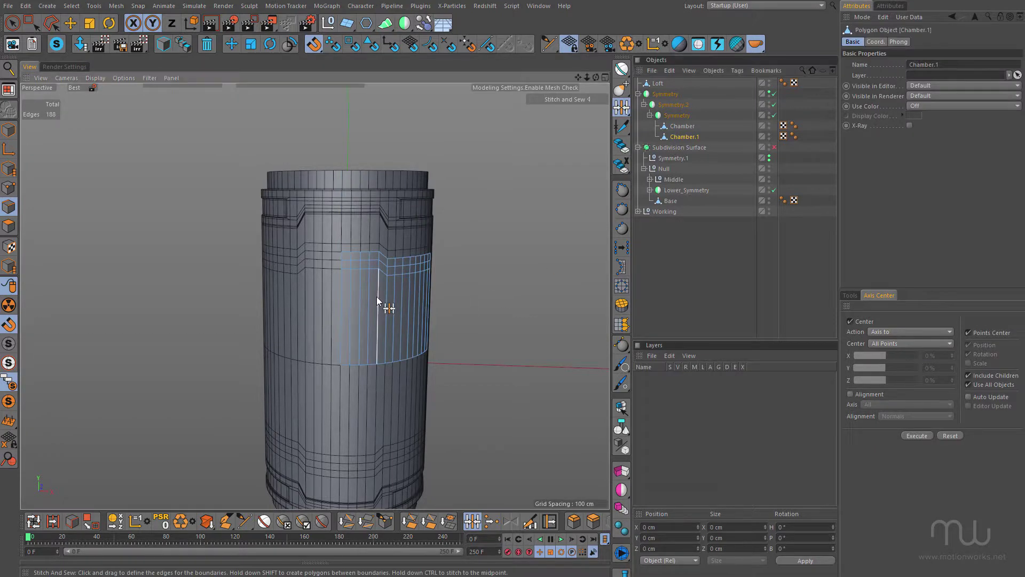
left_click_drag(376, 295, 344, 283, "alt")
right_click_drag(391, 291, 502, 275, "alt")
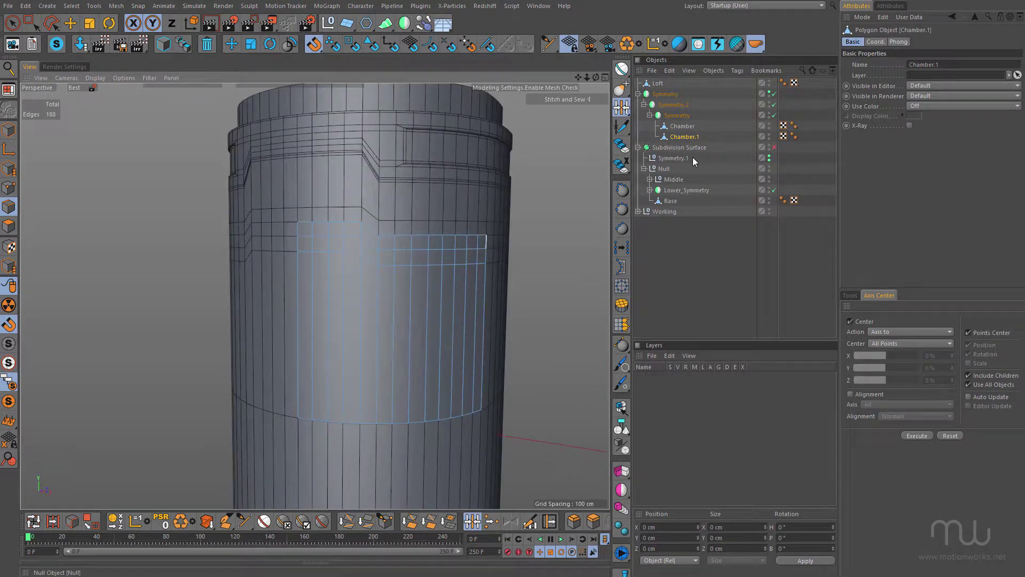
left_click(769, 126)
left_click_drag(402, 307, 181, 312, "alt")
left_click_drag(332, 307, 320, 267, "alt")
Select the inner and outer border edges of Chamber.1 along its stepped upper boundary and its vertical side.
left_click(74, 26)
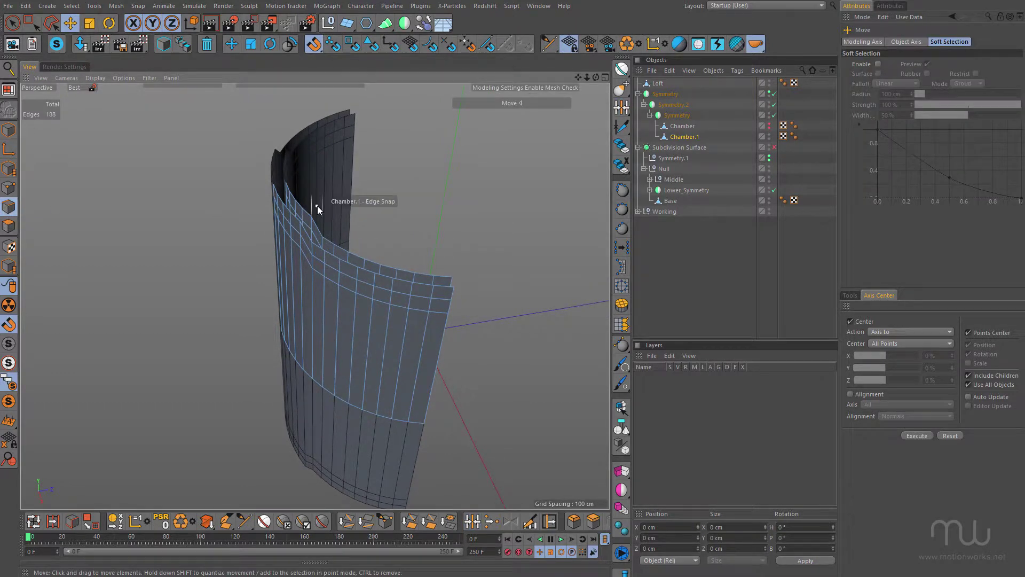
left_click(312, 233)
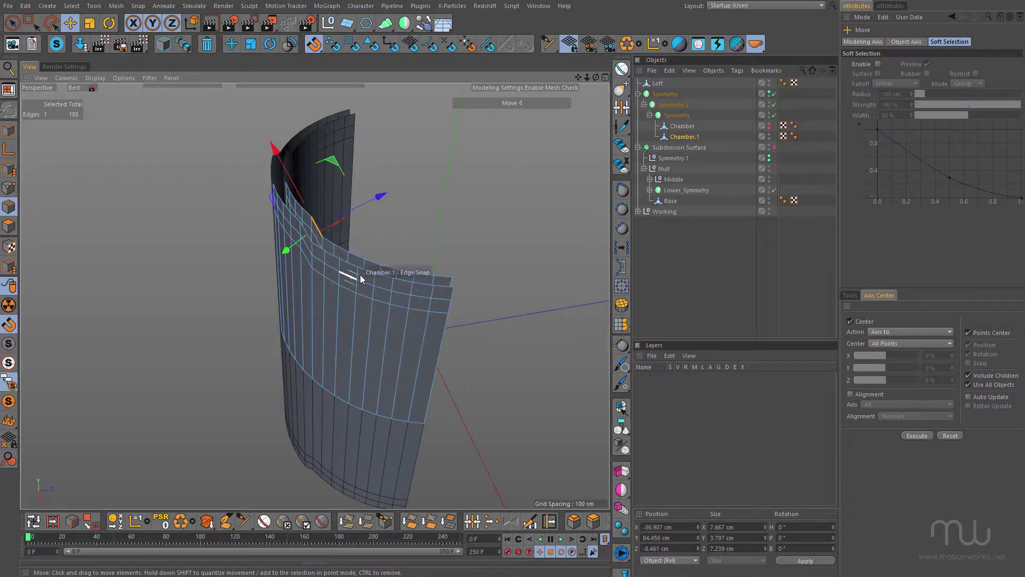
scroll(363, 269, "up", 3)
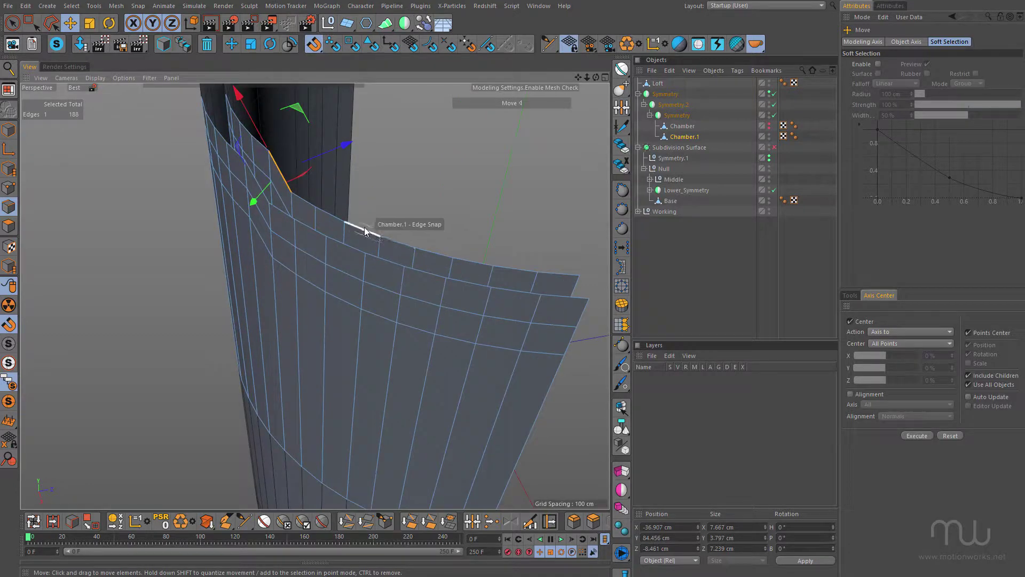
double_click(365, 230)
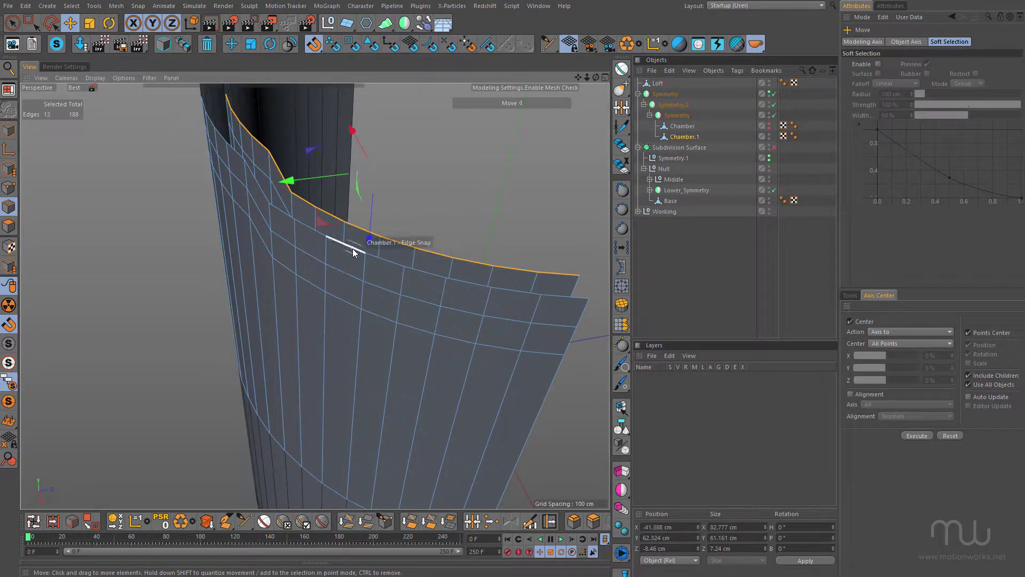
double_click(352, 249, "shift")
left_click_drag(406, 278, 258, 206, "alt")
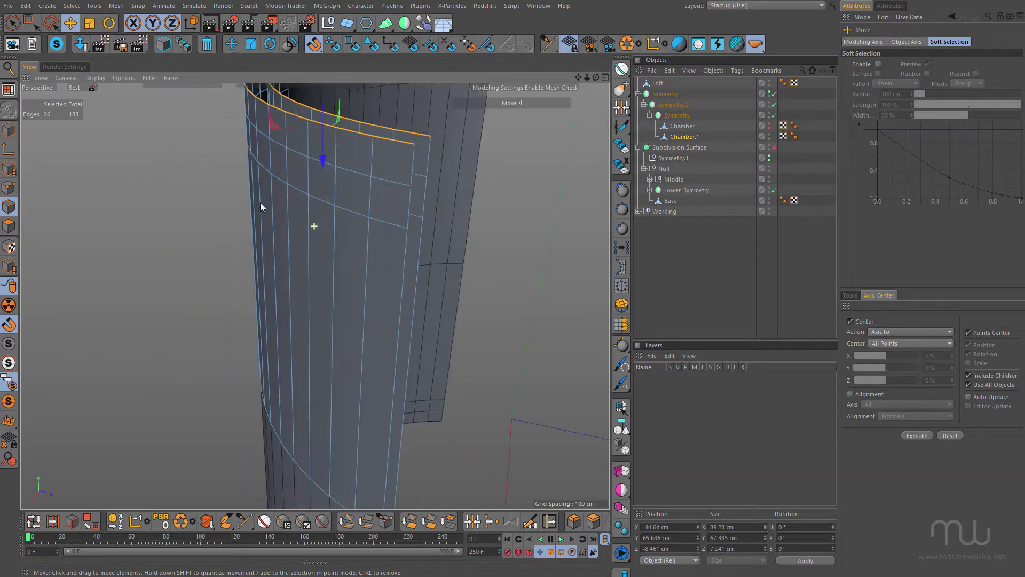
double_click(414, 174, "shift")
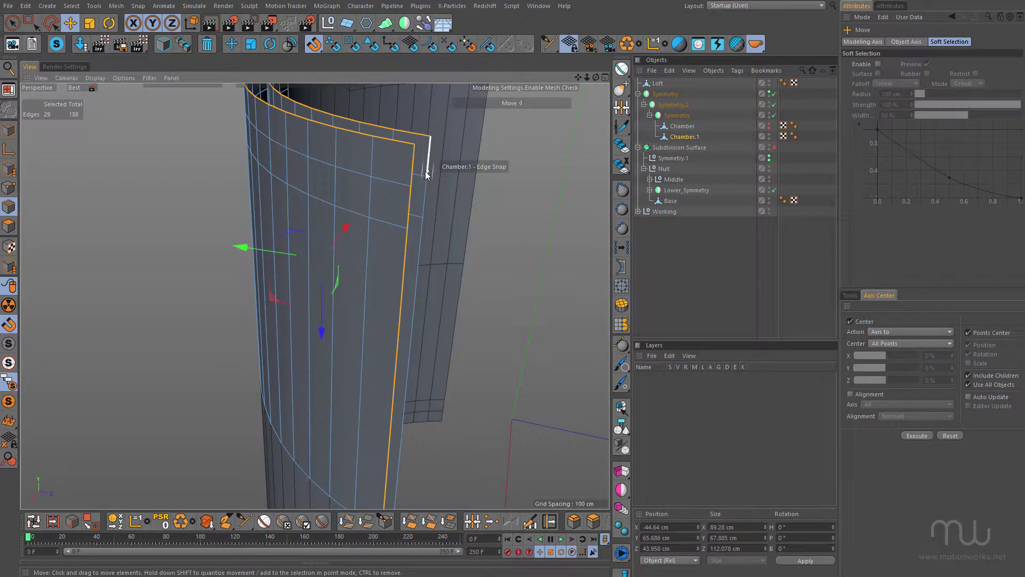
Bridge the inner and outer borders of Chamber.1 with new polygons using Stitch and Sew, and remove the N-gons.
left_click(472, 521)
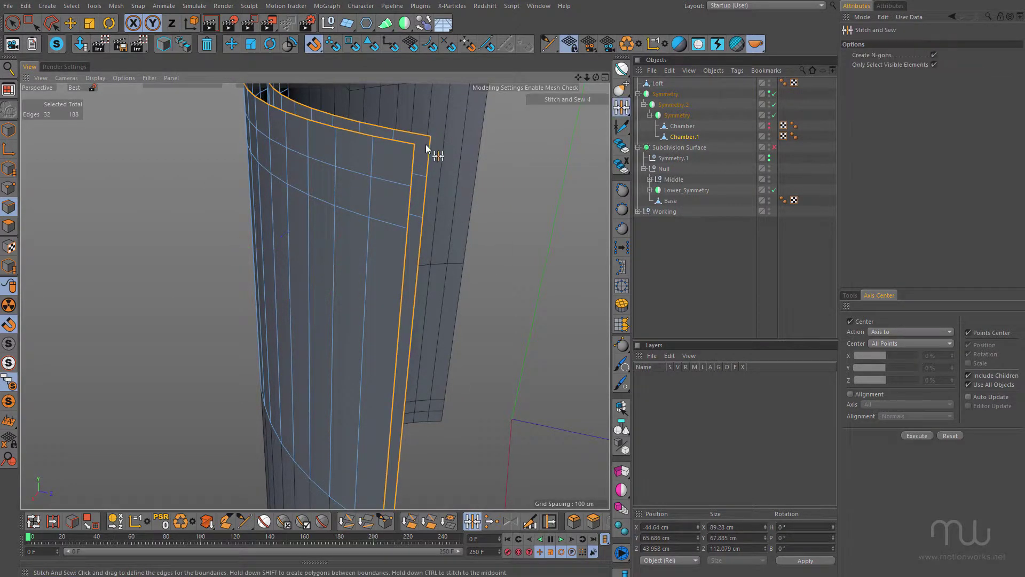
left_click_drag(415, 146, 456, 183)
left_click_drag(397, 235, 331, 242, "alt")
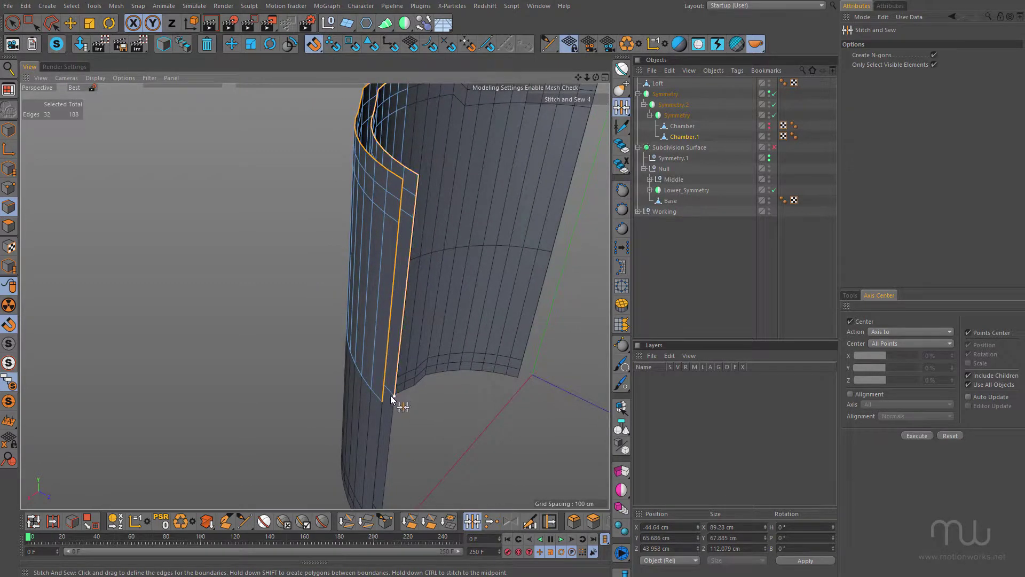
left_click_drag(389, 397, 383, 401, "shift")
middle_click_drag(378, 179, 428, 284, "alt")
right_click_drag(428, 284, 395, 274, "alt")
left_click_drag(394, 277, 326, 319, "alt")
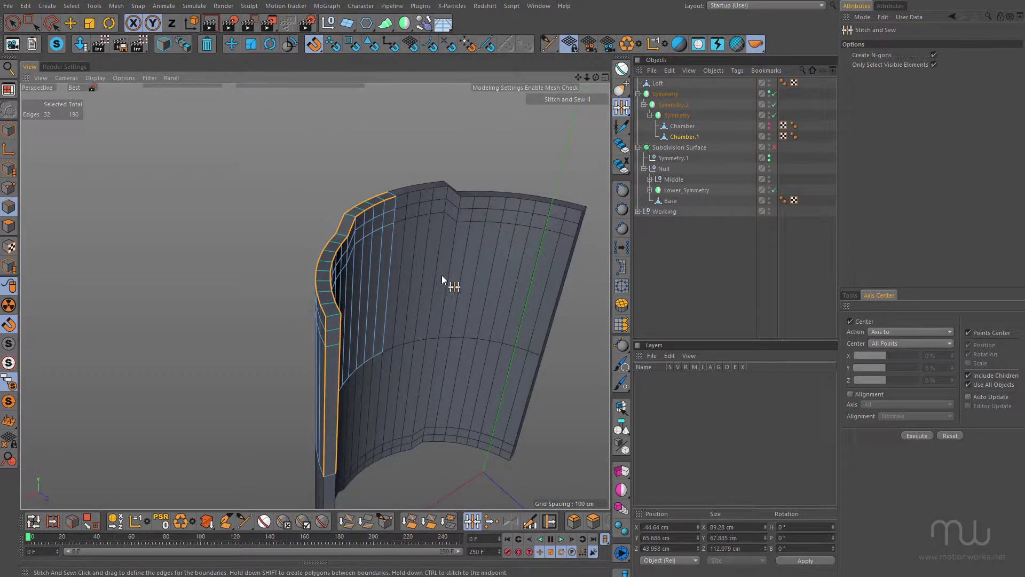
key("u")
key("e")
Select all polygons of Chamber.1 and align their normals.
left_click(8, 225)
left_click_drag(389, 376, 349, 277, "alt")
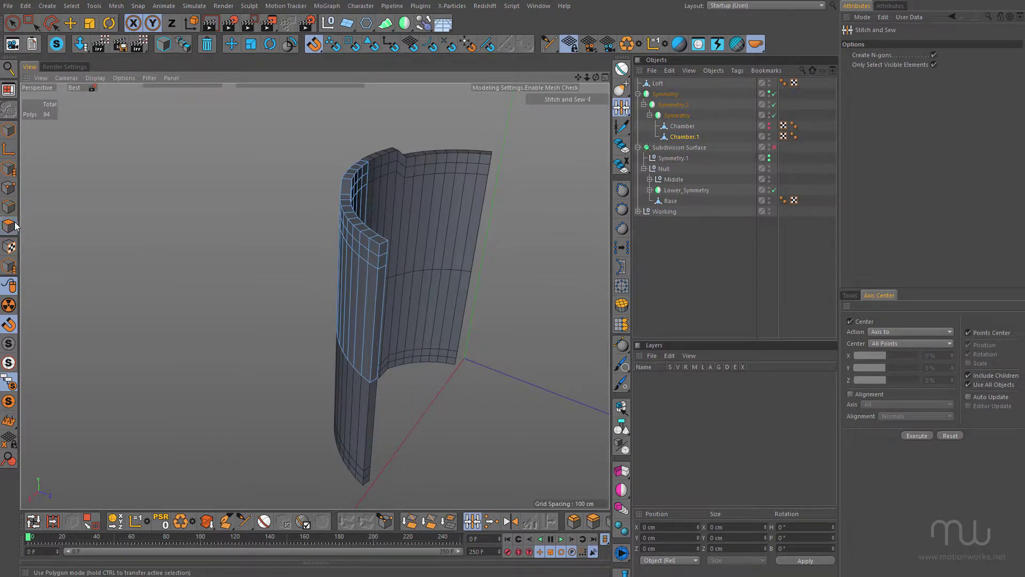
left_click(13, 23)
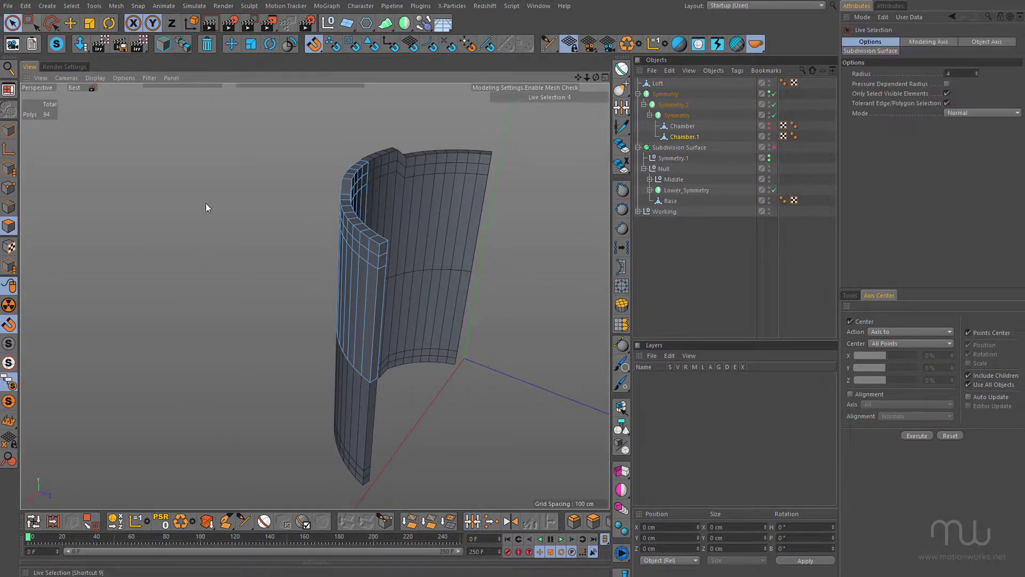
left_click(373, 299)
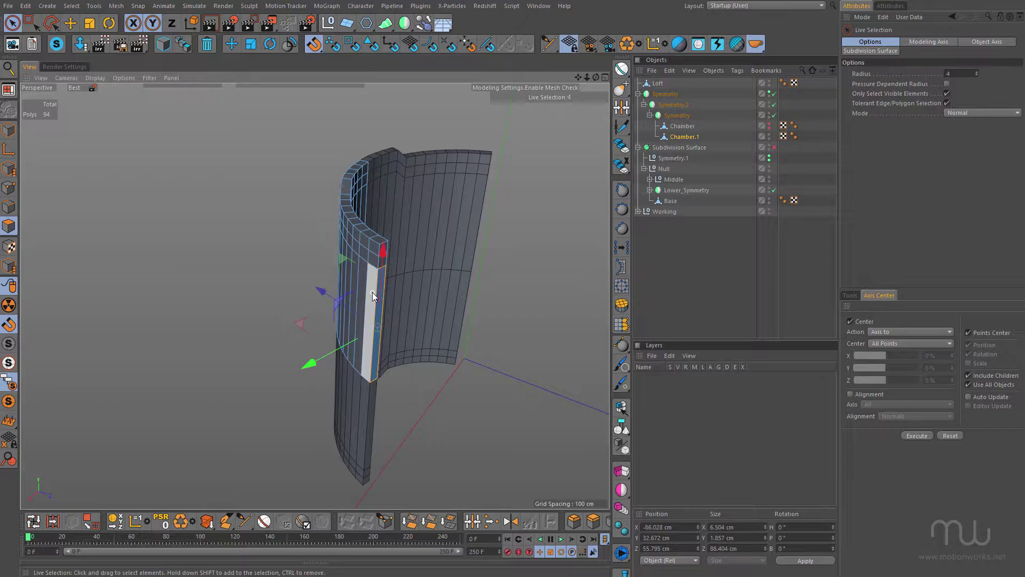
key("ctrl+a")
left_click_drag(372, 287, 358, 322, "alt")
right_click_drag(353, 284, 424, 265, "alt")
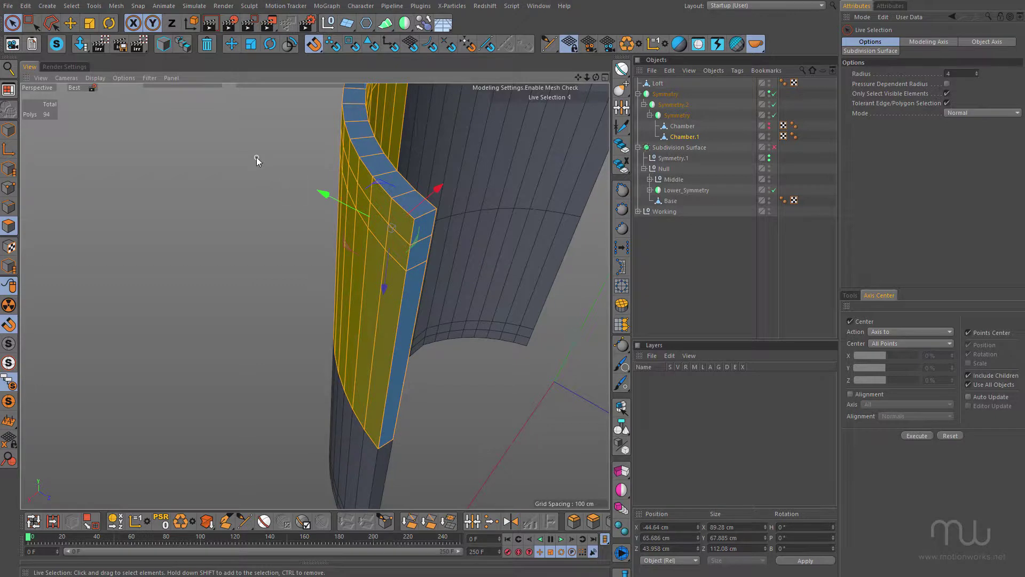
key("u")
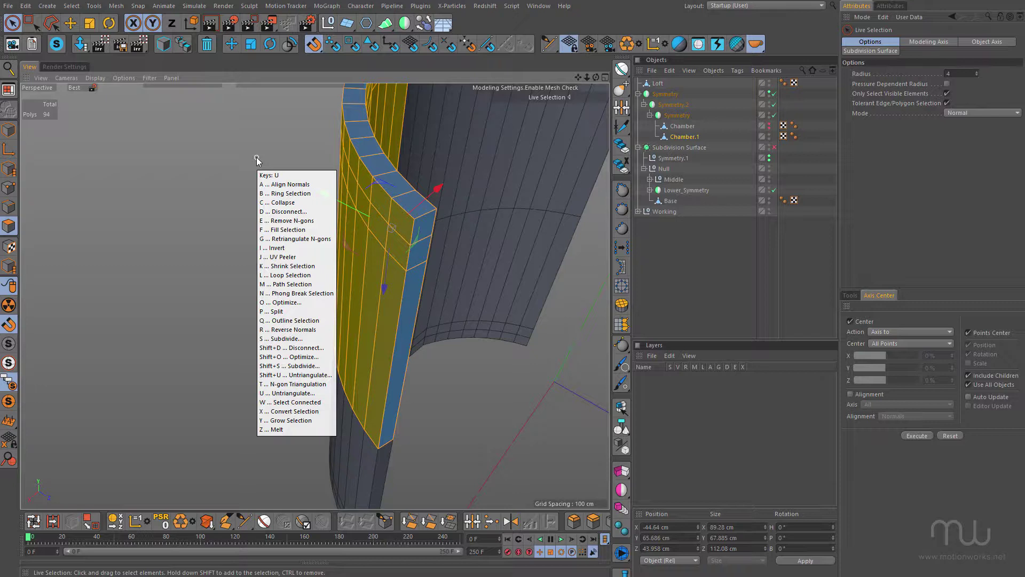
key("a")
right_click_drag(353, 254, 272, 263, "alt")
left_click_drag(314, 296, 443, 251, "alt")
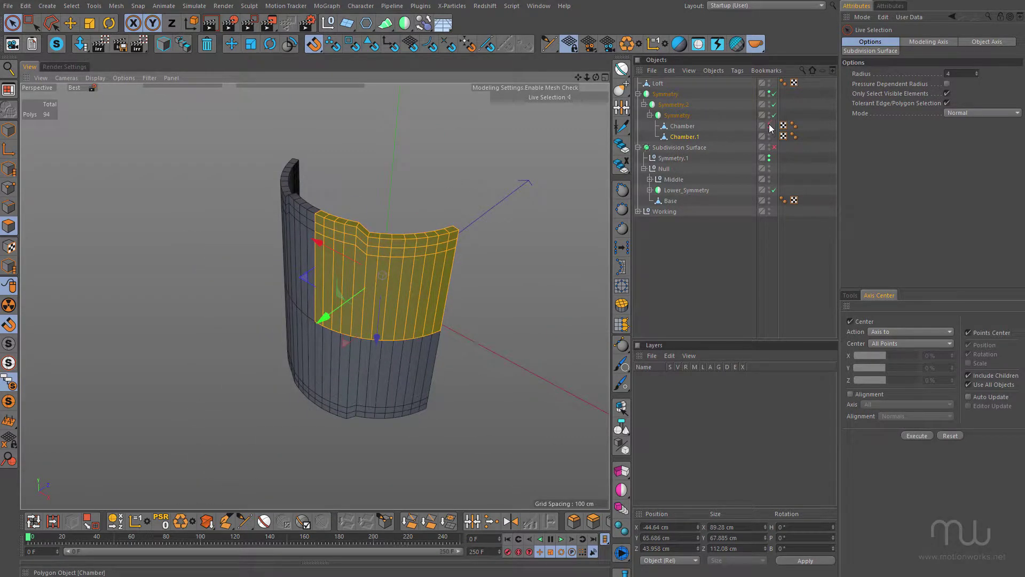
Show the Chamber mesh again and select all of its polygons.
left_click(689, 127)
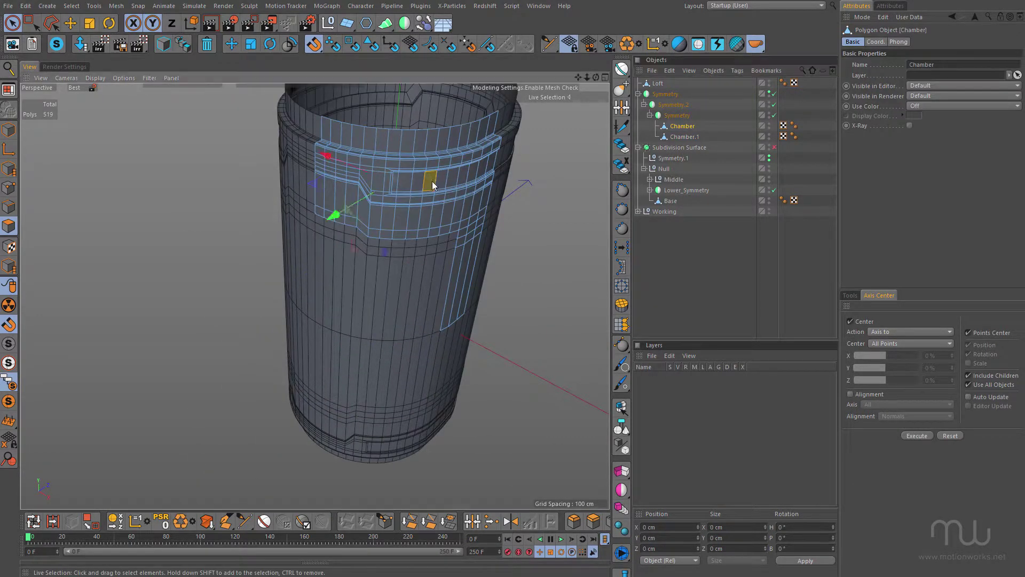
left_click_drag(444, 191, 457, 238, "alt")
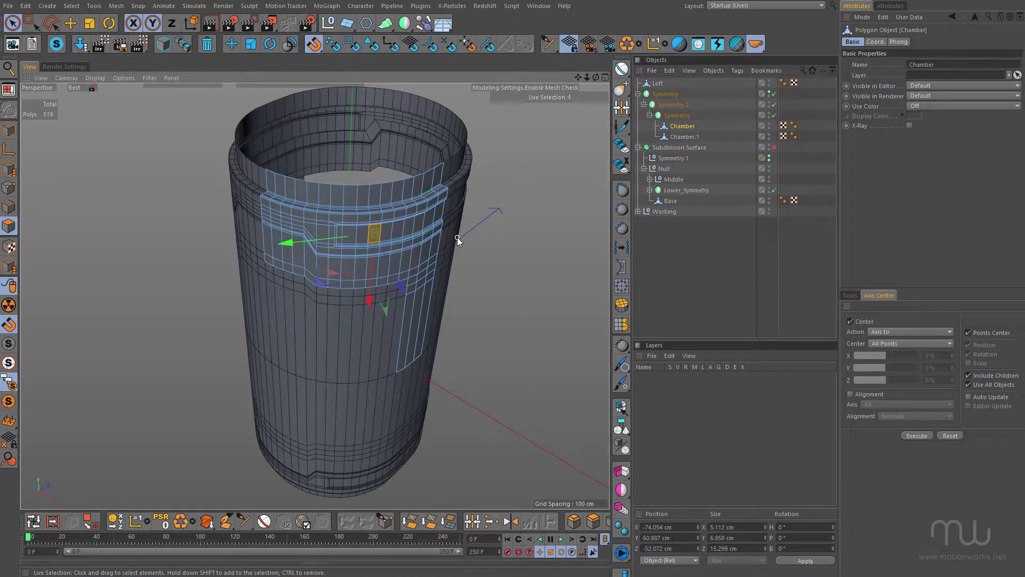
key("ctrl+a")
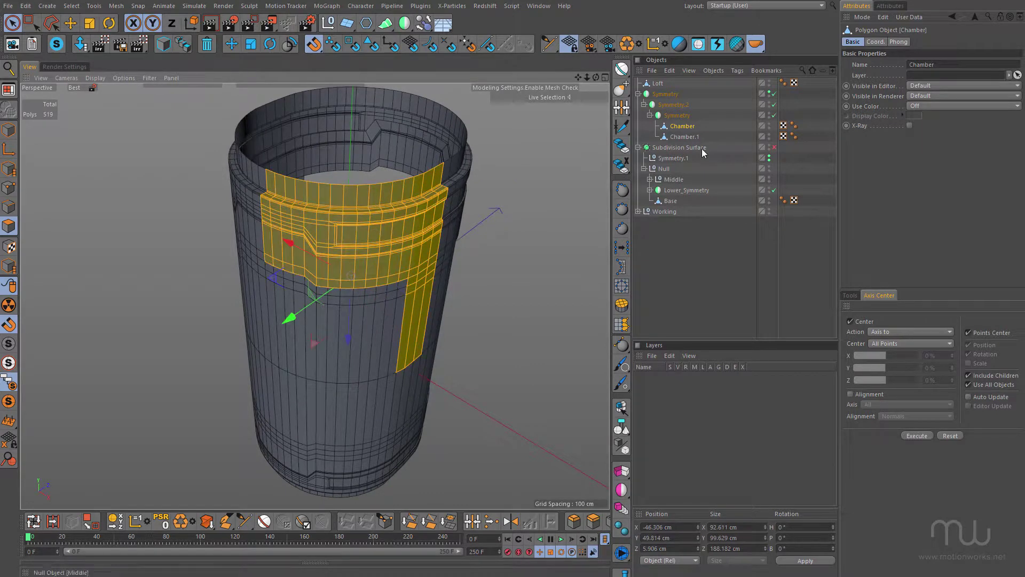
Hide Chamber.1 temporarily to examine the Chamber's polygon normals around the cut-out, and show it again.
left_click(768, 135, "alt")
left_click_drag(263, 267, 331, 160, "alt")
middle_click_drag(309, 202, 225, 267, "alt")
mouse_move(342, 223)
left_mouse_down("alt")
mouse_move(374, 228)
mouse_move(428, 265)
mouse_move(277, 269)
mouse_move(228, 334)
mouse_move(287, 230)
mouse_move(347, 214)
left_mouse_up("alt")
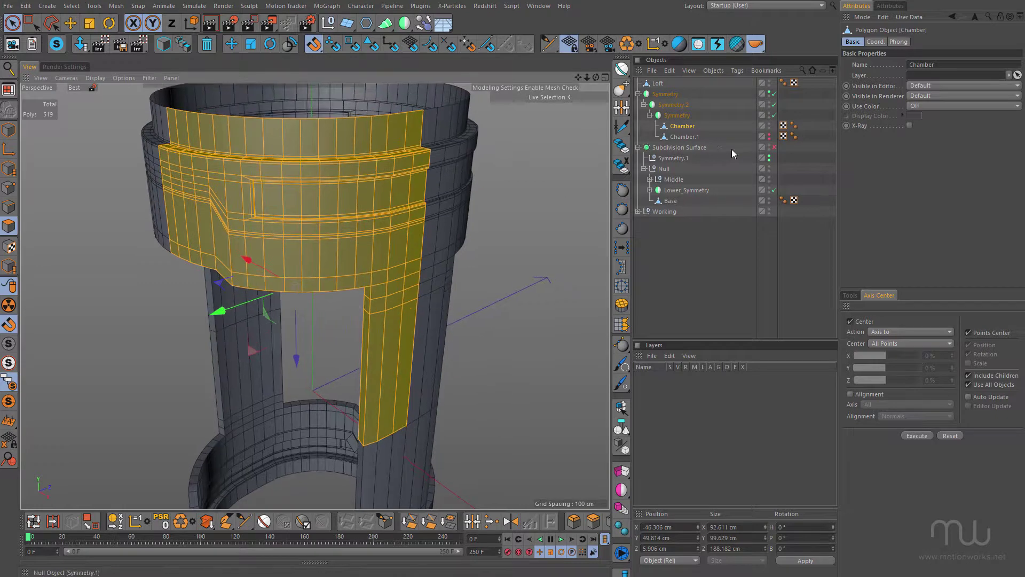
left_click(769, 138)
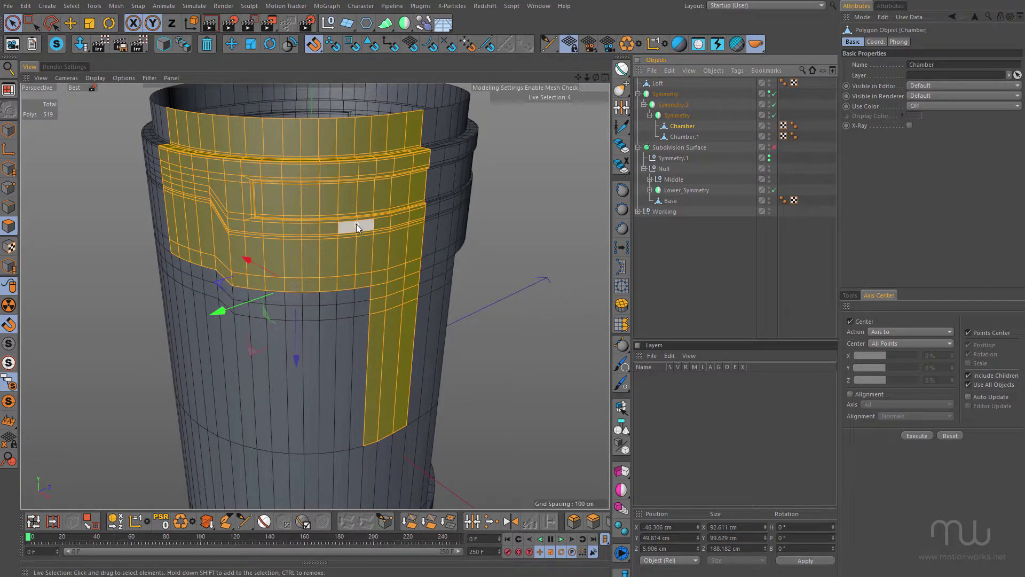
left_click_drag(357, 223, 589, 126, "alt")
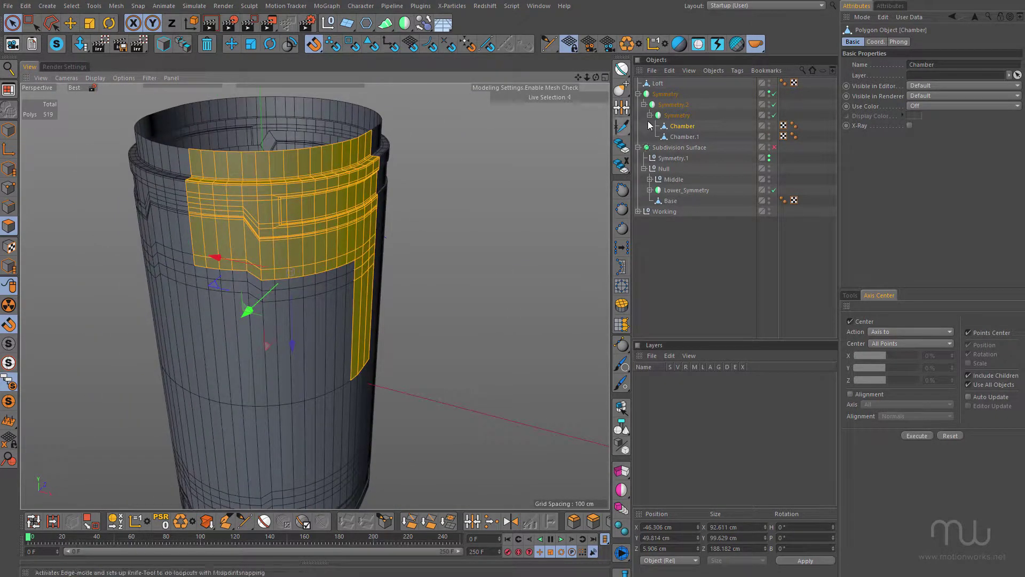
Add a Subdivision Surface as the parent of the outermost Symmetry object.
left_click(666, 95)
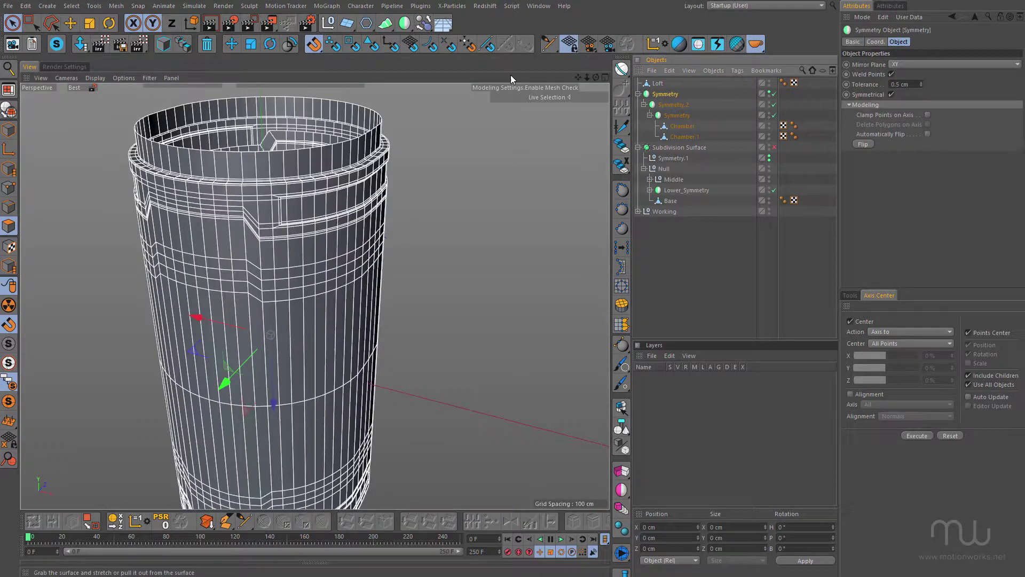
left_click(405, 25)
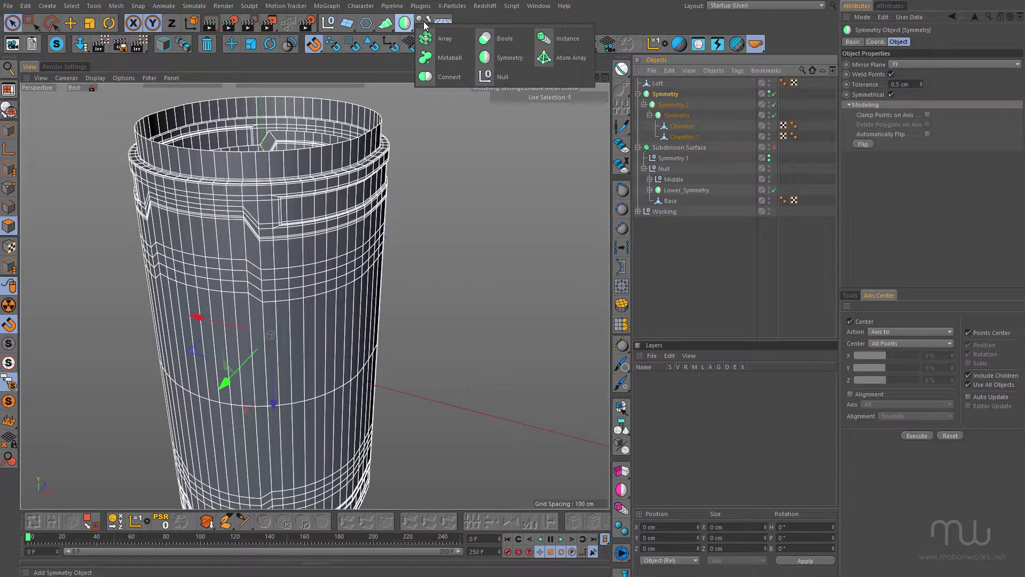
left_click(385, 23)
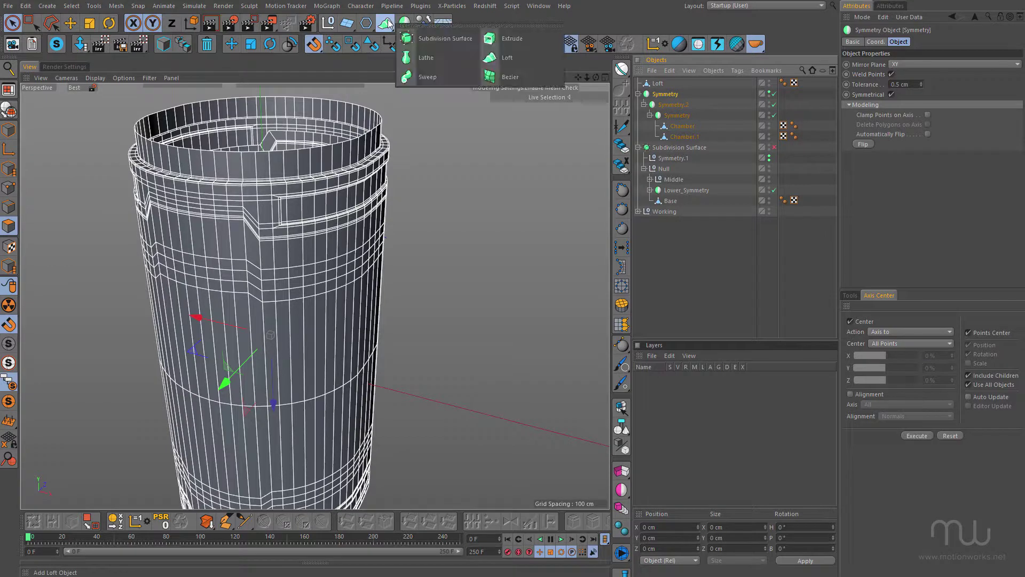
left_click(456, 42, "alt")
Check the smoothed panel's seams and corners with a viewport render, and disable the new Subdivision Surface.
right_click_drag(300, 323, 254, 310, "alt")
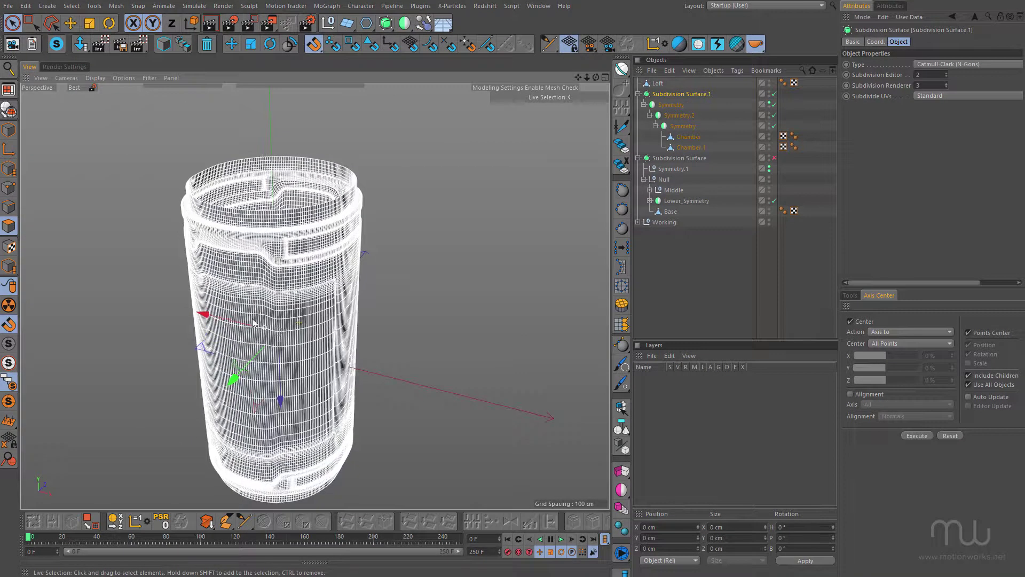
left_click_drag(254, 305, 352, 276, "alt")
middle_click_drag(248, 310, 302, 264, "alt")
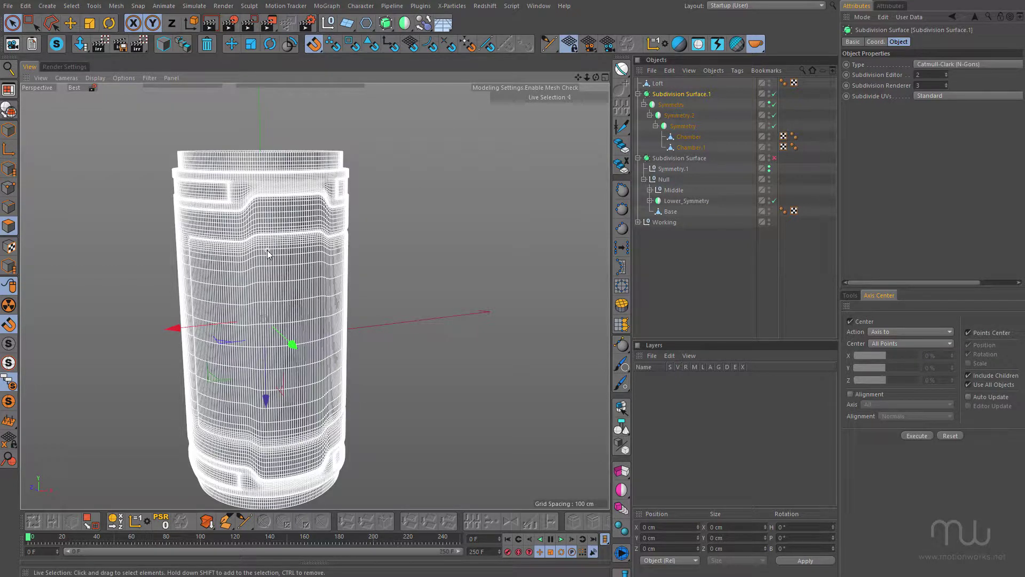
key("ctrl+r")
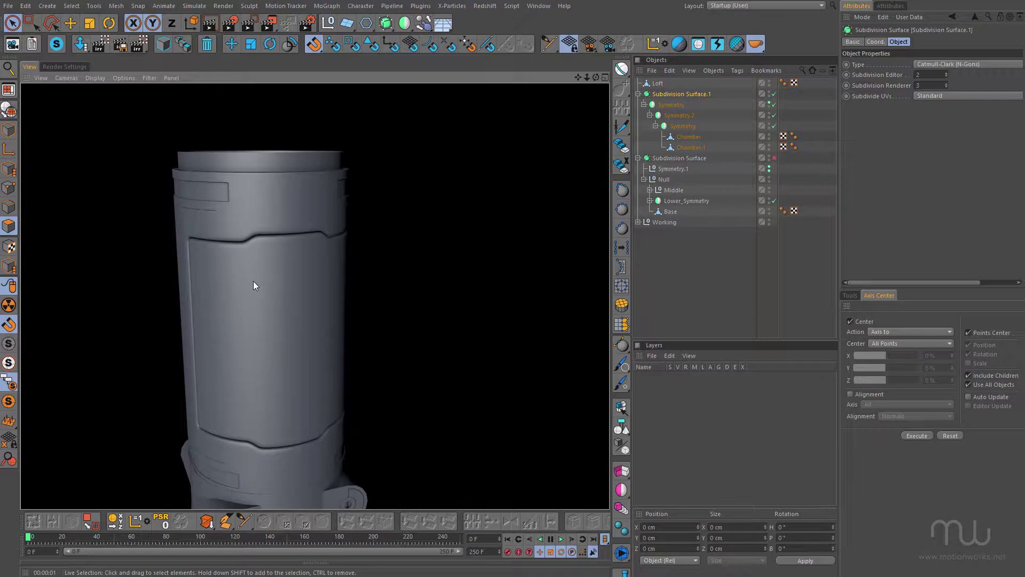
scroll(287, 264, "up", 10)
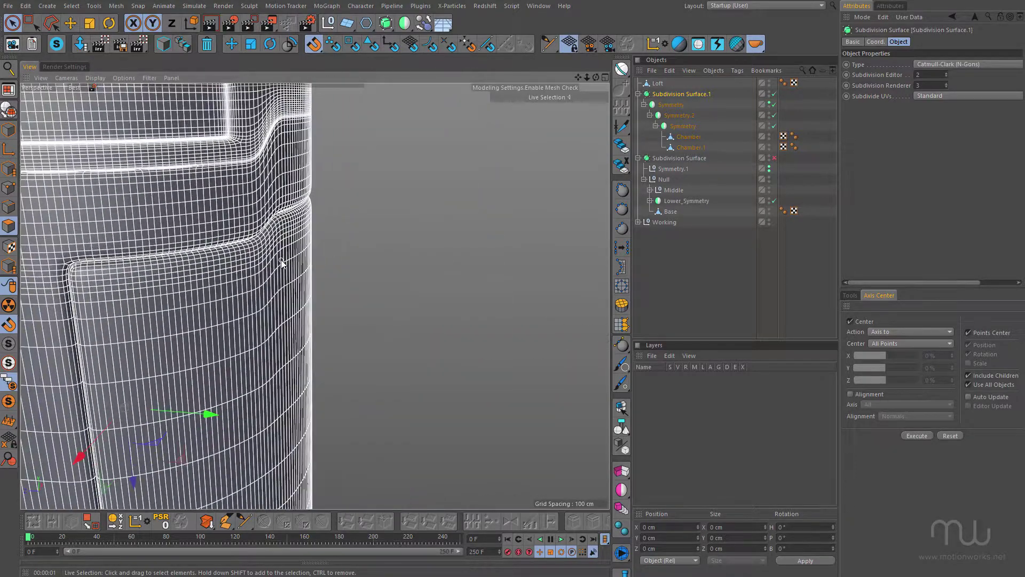
middle_click_drag(285, 261, 398, 226, "alt")
left_click_drag(331, 261, 284, 234, "alt")
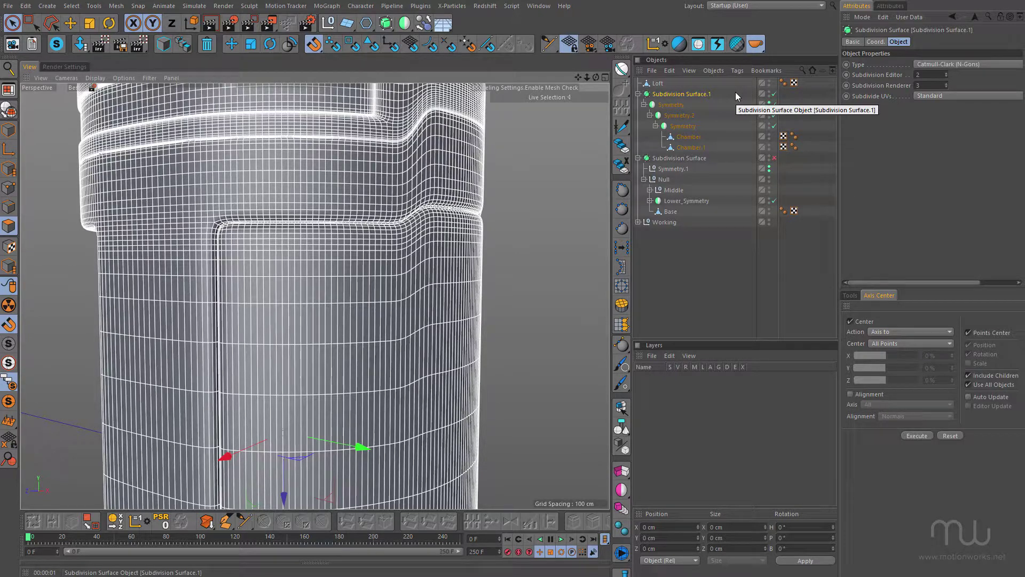
key("q")
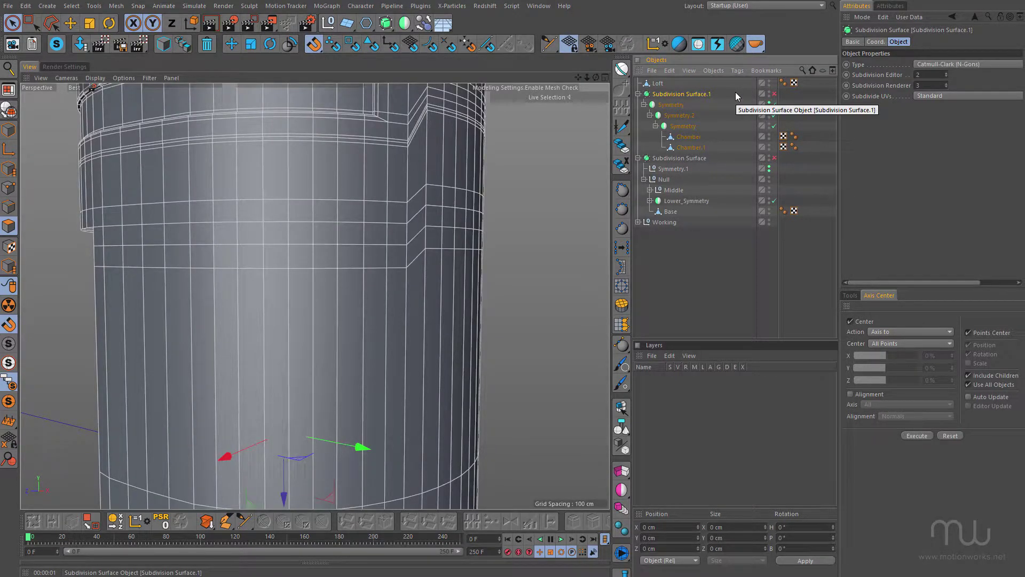
Disable the three nested Symmetry objects and hide Chamber.1 to isolate the unmirrored Chamber mesh.
right_click_drag(409, 271, 371, 274, "alt")
left_click_drag(358, 243, 363, 273, "alt")
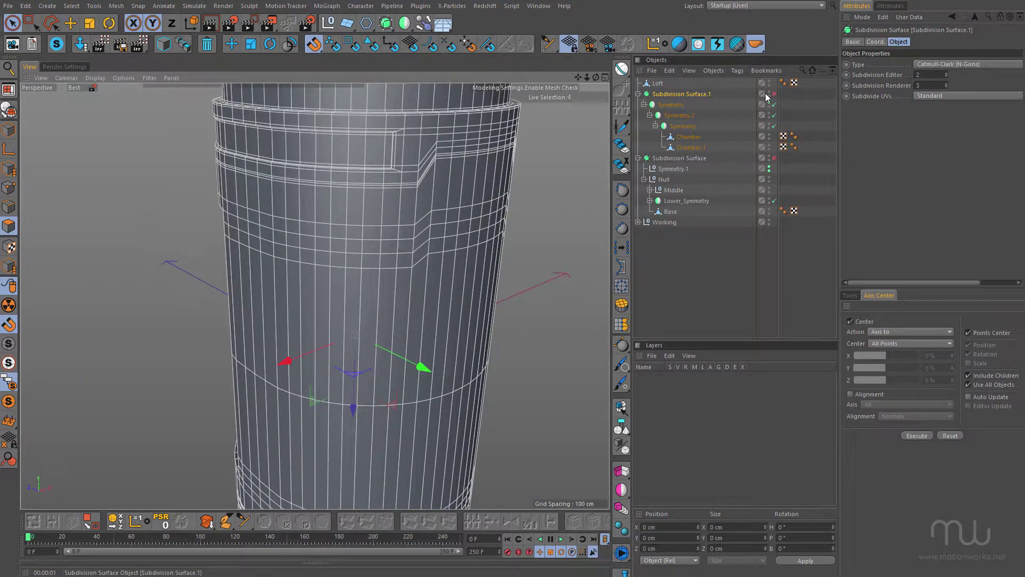
left_click_drag(440, 197, 428, 196, "alt")
middle_click_drag(428, 196, 397, 214, "alt")
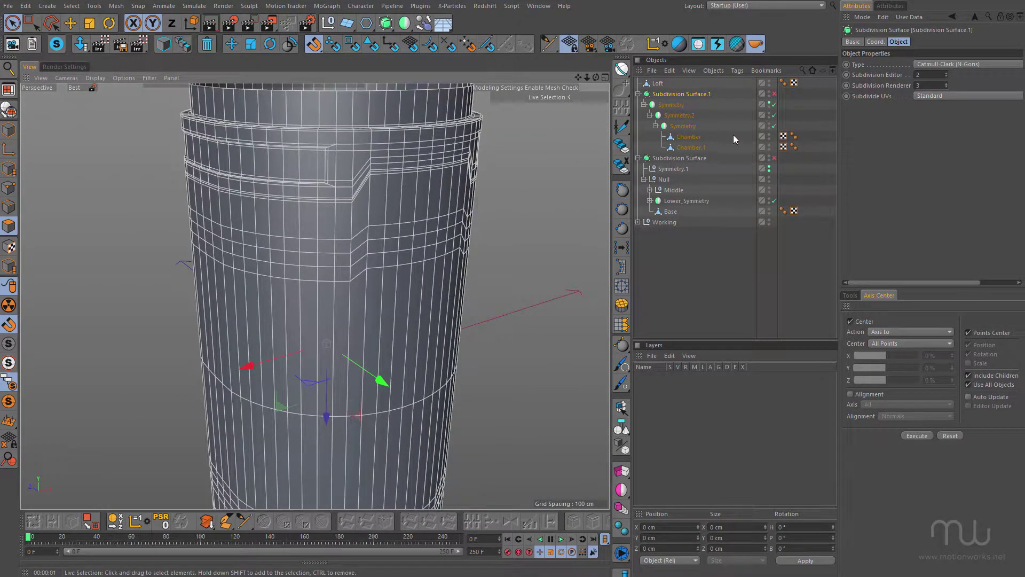
left_click(775, 105)
left_click(774, 126)
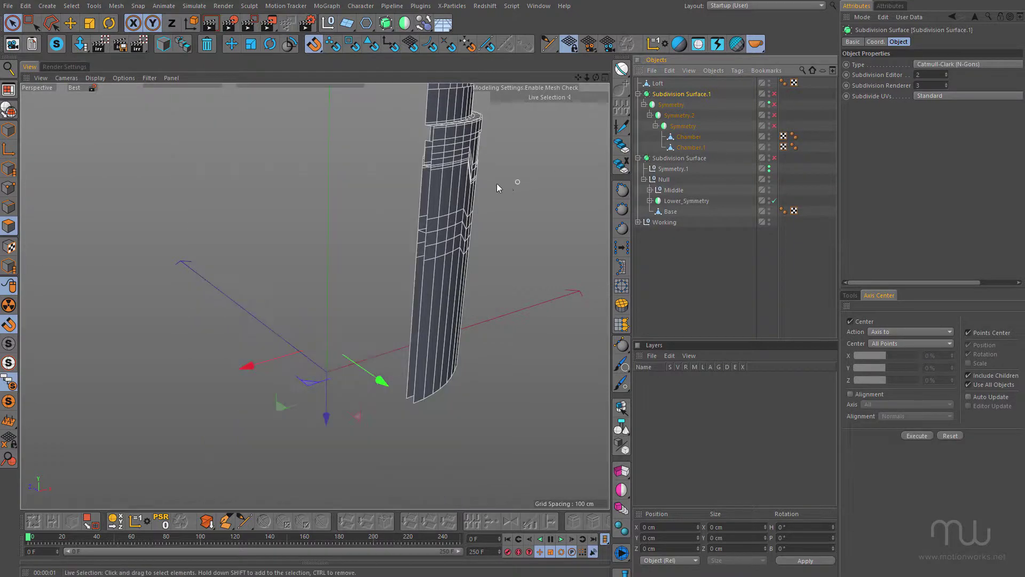
left_click_drag(443, 191, 474, 231, "alt")
middle_click_drag(474, 230, 383, 217, "alt")
left_click(769, 147)
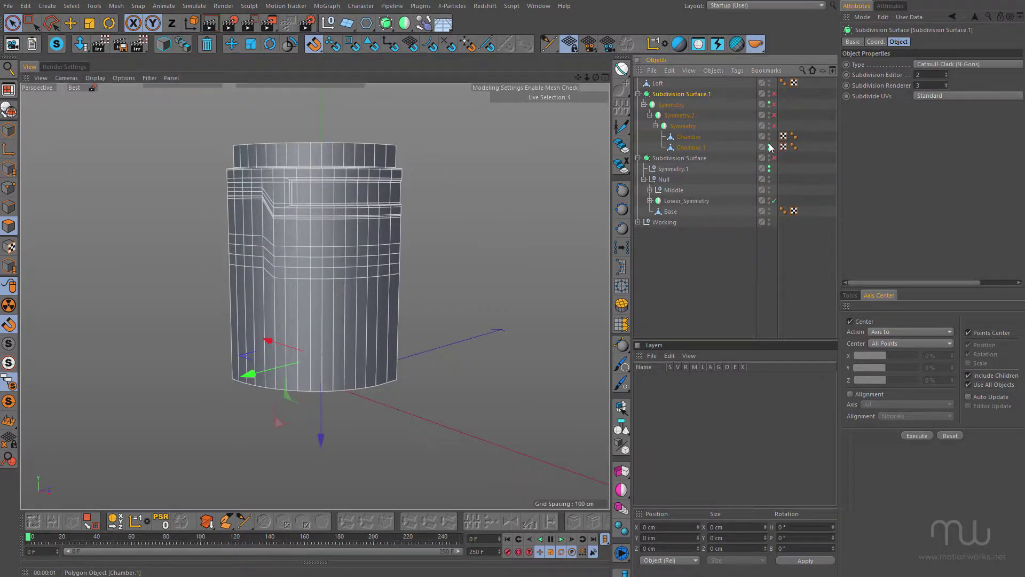
Turn Subdivision Surface.1 on temporarily to examine how it rounds the inner corner and borders of the Chamber's cut-out.
scroll(343, 232, "up", 5)
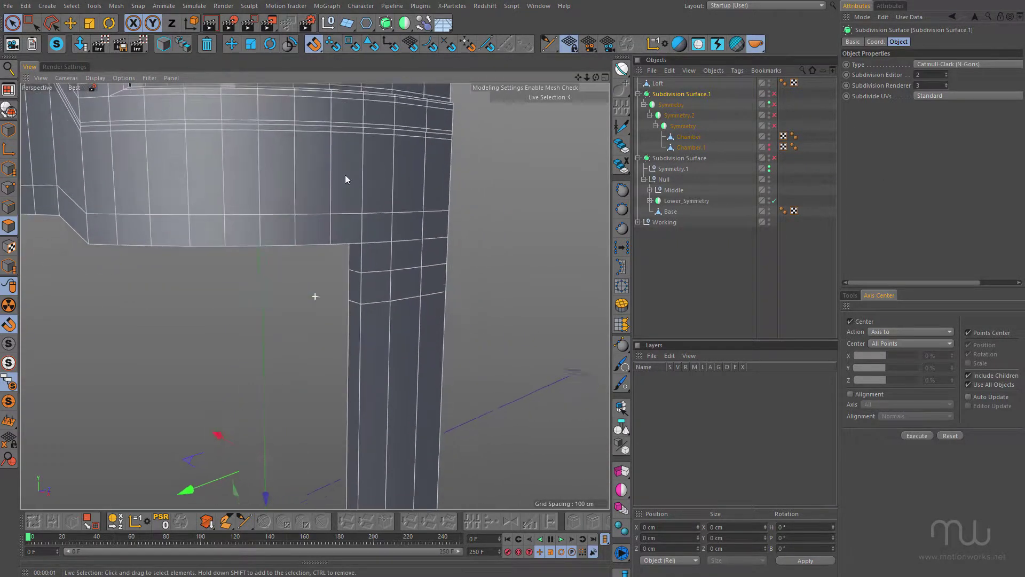
left_click_drag(346, 179, 392, 236, "alt")
middle_click_drag(392, 236, 385, 193, "alt")
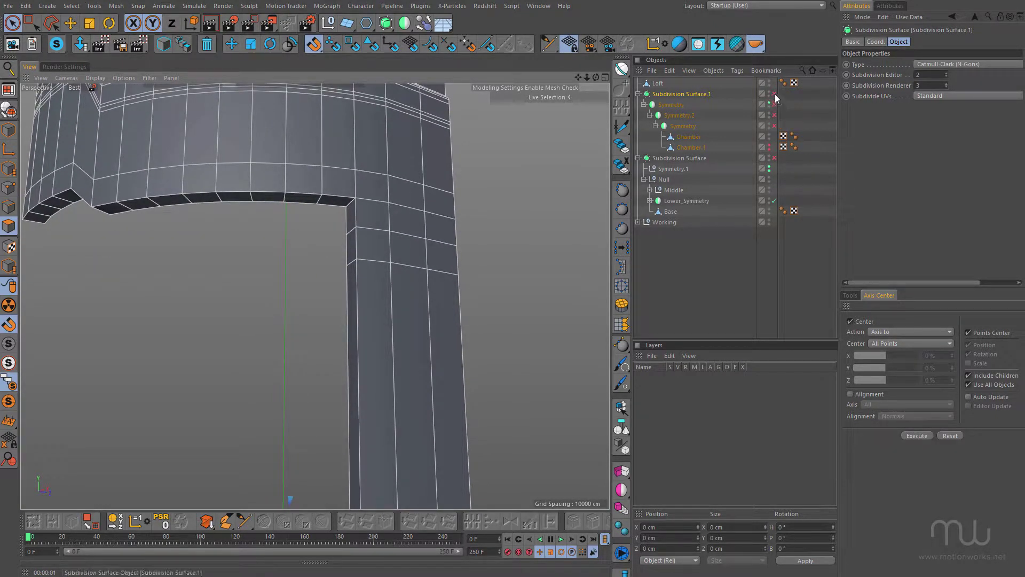
left_click(774, 94)
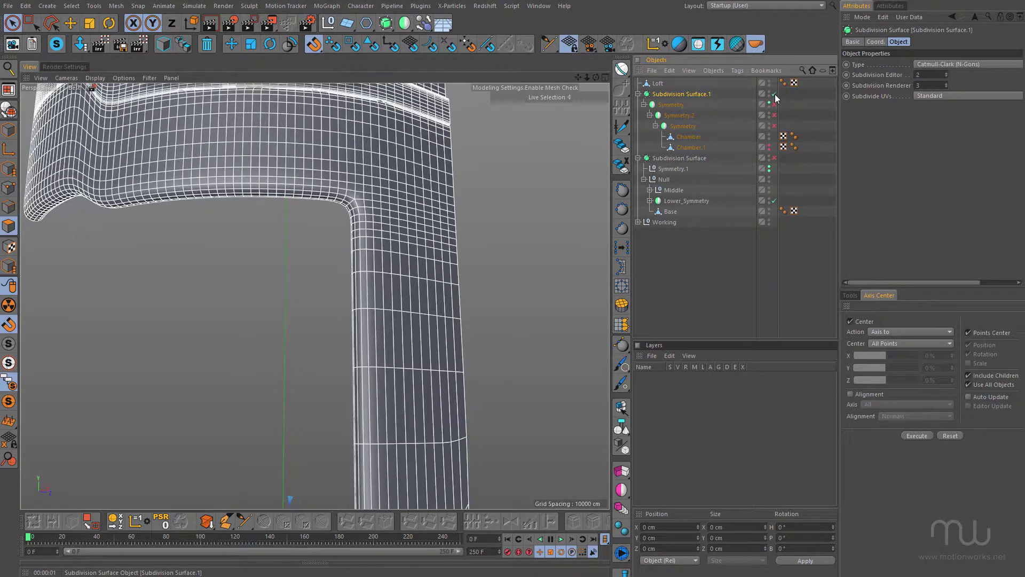
left_click_drag(345, 185, 314, 212, "alt")
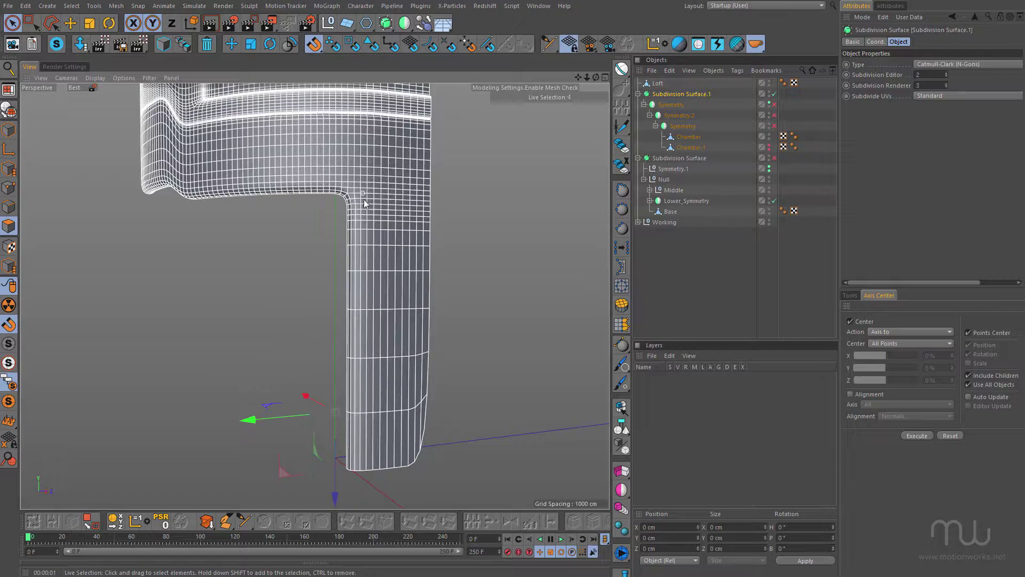
left_click_drag(365, 206, 338, 200, "alt")
left_click(774, 94)
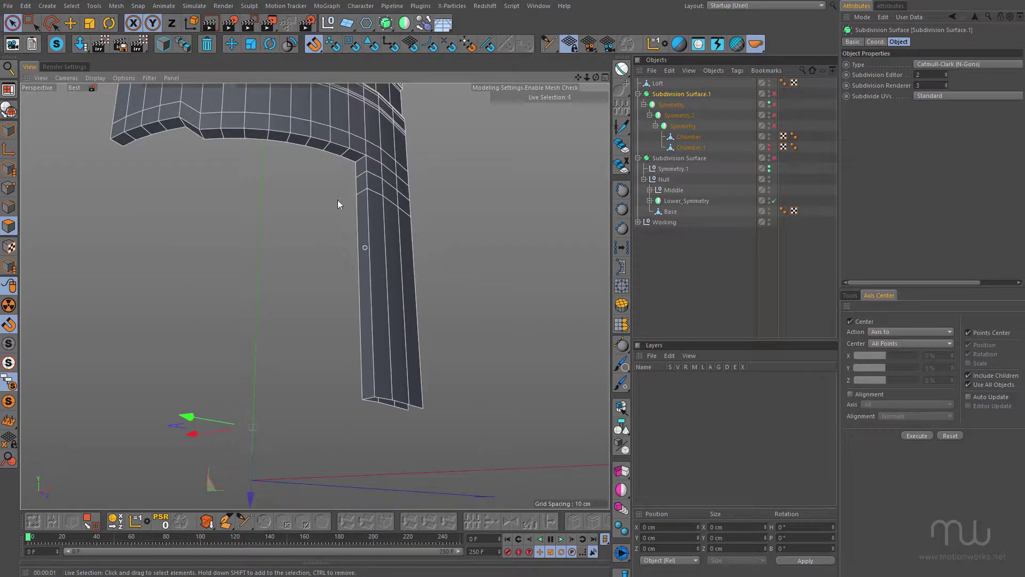
Bevel the Chamber's cut-out border edges in Solid mode with a 0.67 cm offset.
left_click(64, 22)
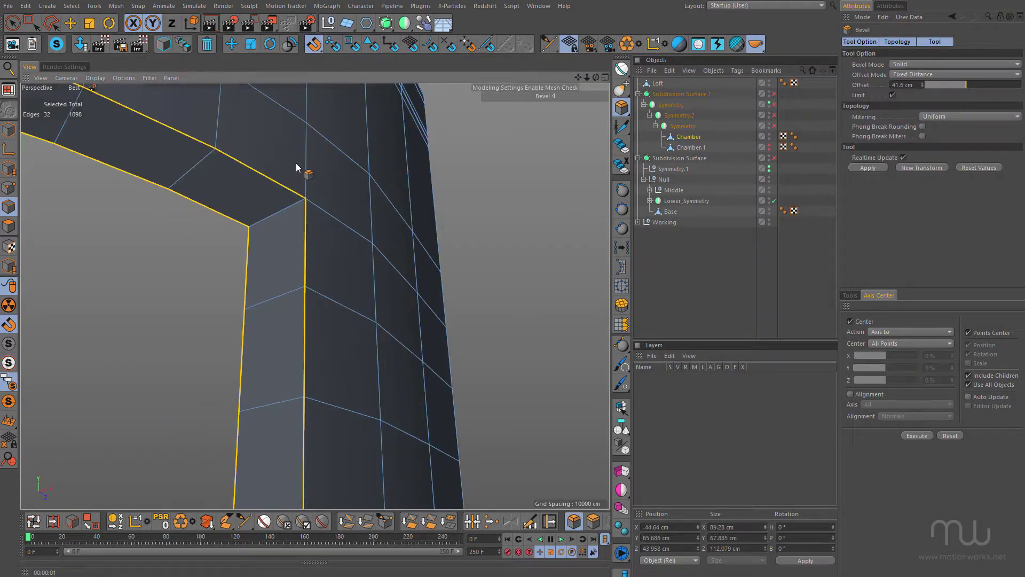
left_click_drag(296, 162, 307, 162)
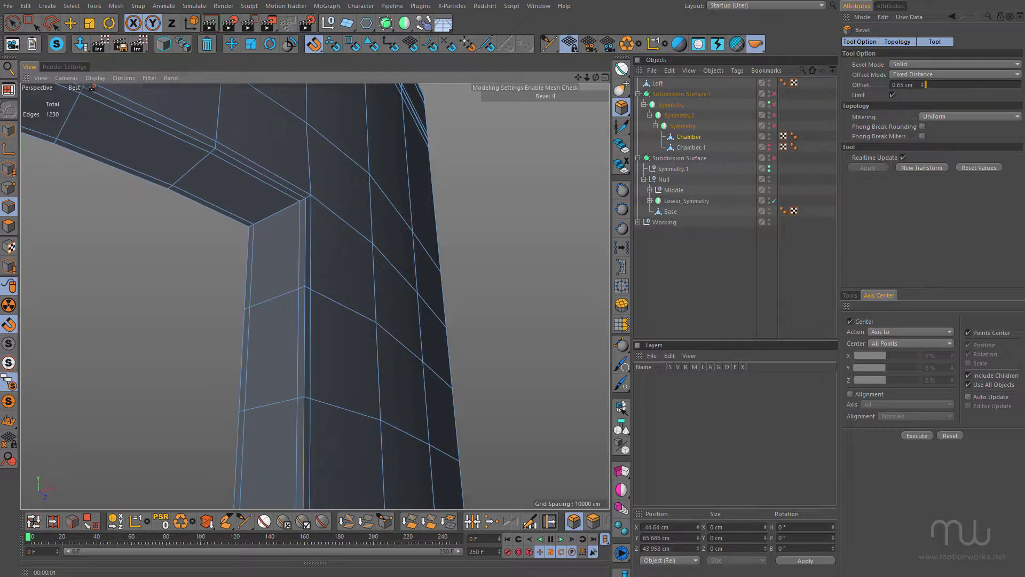
left_click_drag(242, 201, 339, 220, "alt")
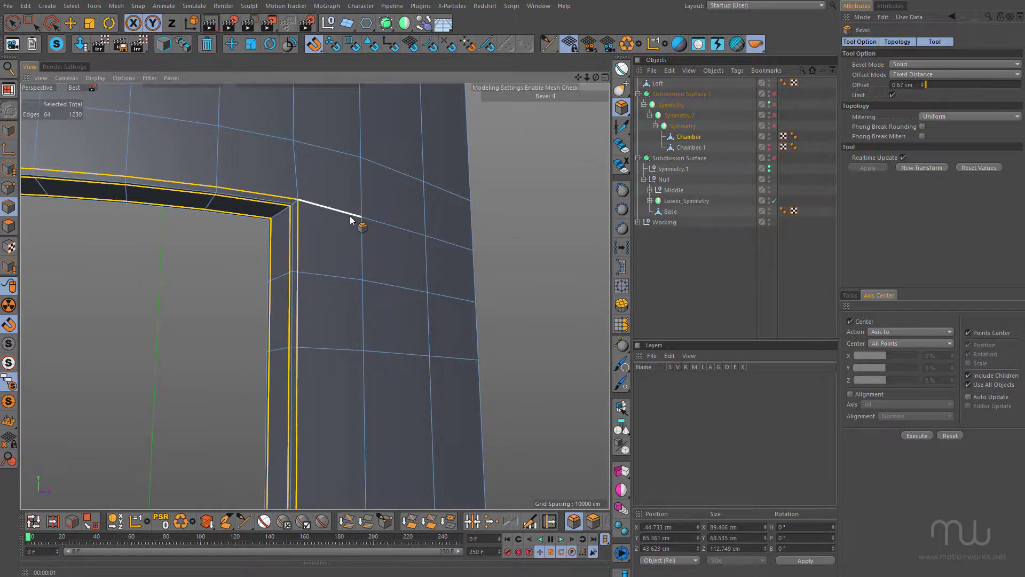
Re-enable Subdivision Surface.1 and examine the smoothed border and corners around the Chamber's beveled cut-out.
key("q")
scroll(337, 218, "down", 1)
right_click_drag(281, 208, 376, 188, "alt")
left_click_drag(338, 203, 399, 223, "alt")
mouse_move(399, 223)
right_mouse_down("alt")
mouse_move(280, 264)
mouse_move(395, 232)
right_mouse_up("alt")
middle_click_drag(394, 233, 486, 240, "alt")
right_click_drag(290, 186, 230, 221, "alt")
middle_click_drag(290, 202, 351, 213, "alt")
scroll(351, 218, "down", 1)
scroll(233, 174, "down", 6)
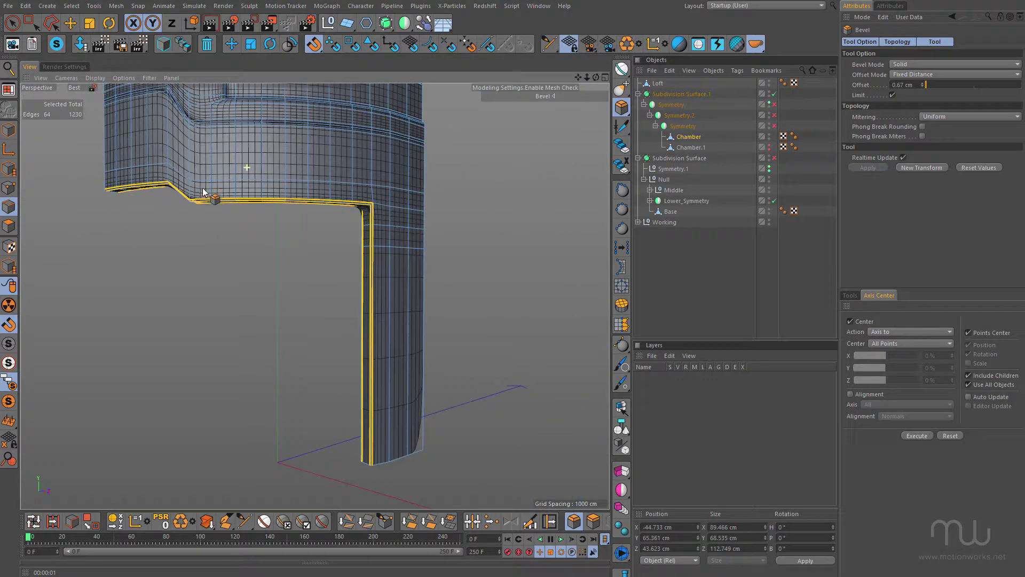
left_click_drag(211, 174, 305, 226, "alt")
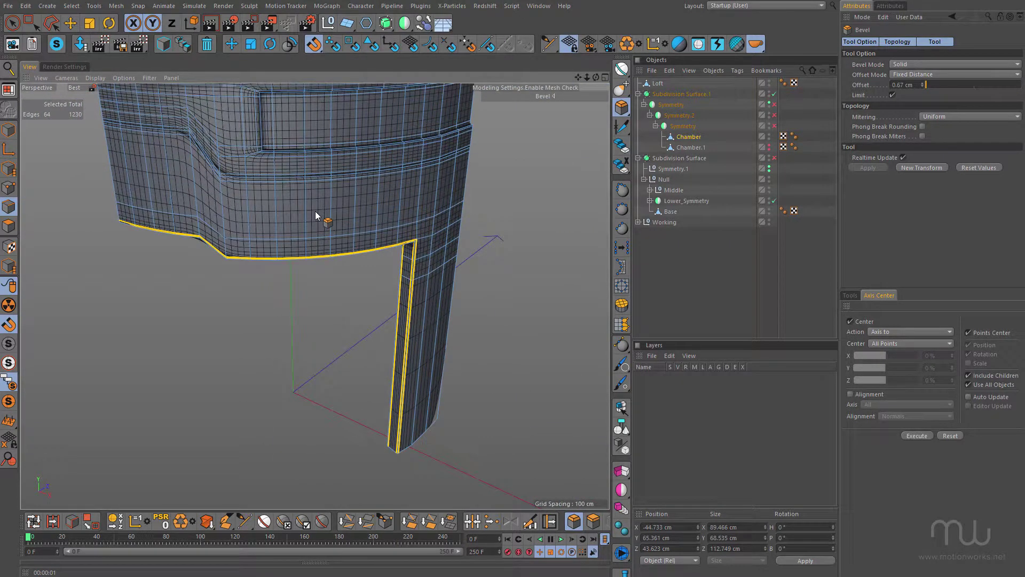
left_click_drag(314, 214, 304, 167, "alt")
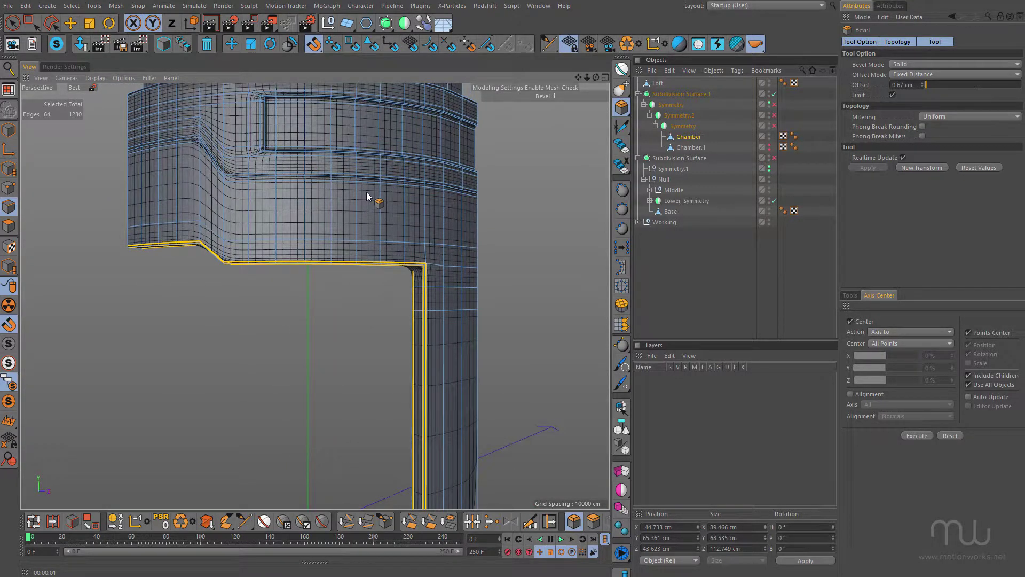
left_click_drag(453, 238, 422, 216, "alt")
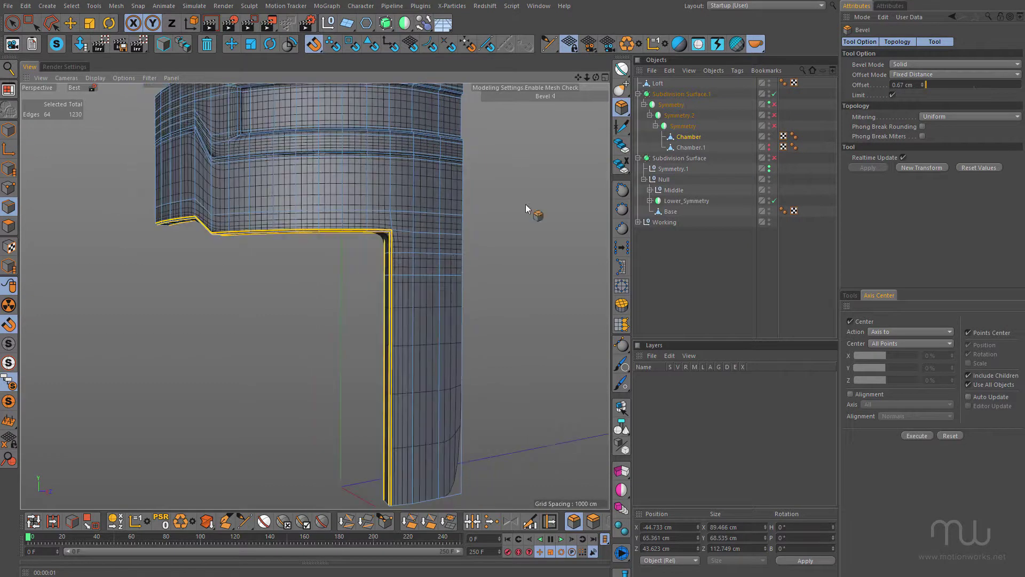
Re-enable the three Symmetry objects and check the mirrored Chamber with a viewport render.
left_click(774, 125)
left_click(775, 115)
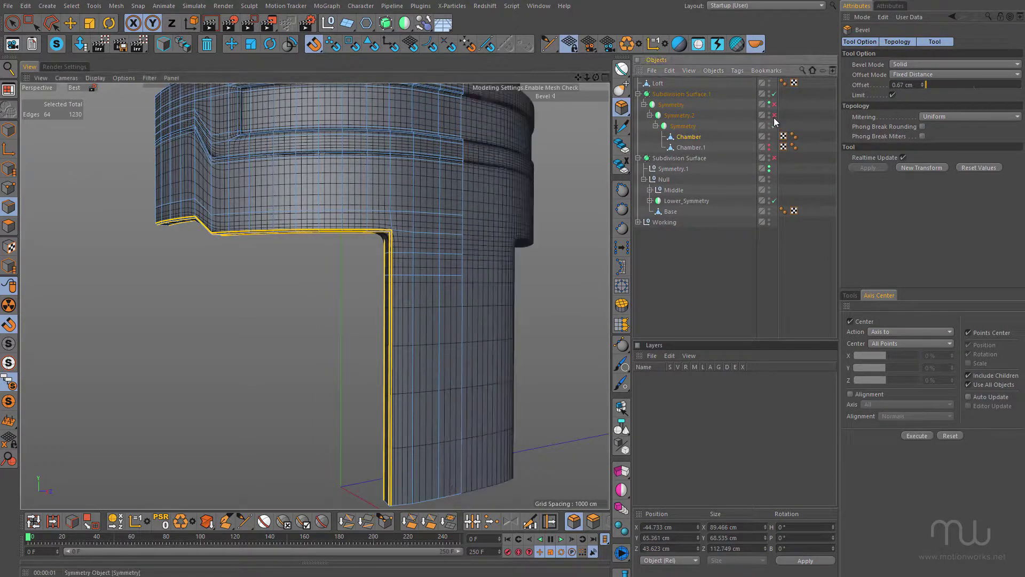
left_click(774, 104)
left_click_drag(514, 197, 342, 255, "alt")
right_click_drag(345, 256, 324, 264, "alt")
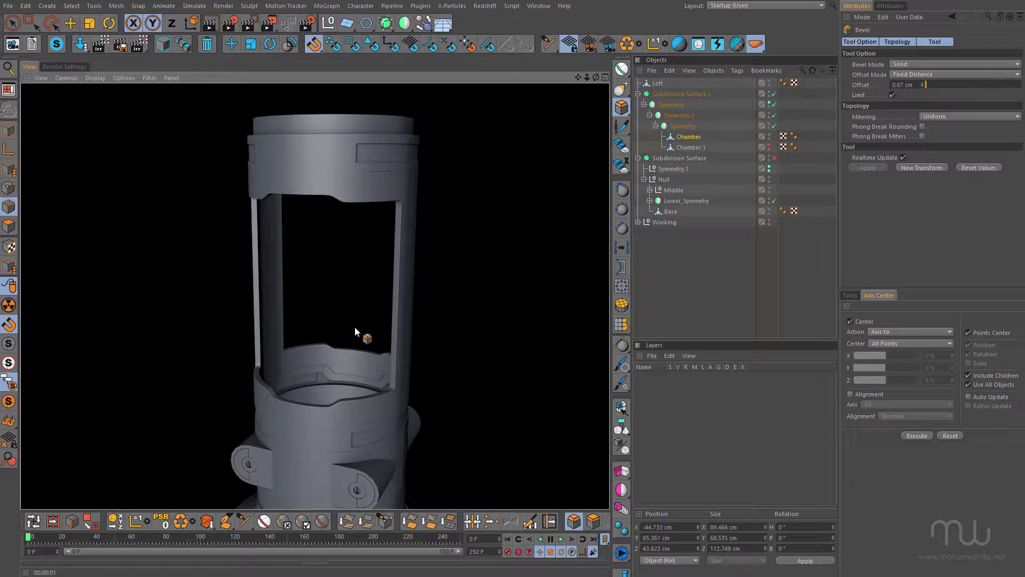
left_click_drag(303, 312, 280, 265, "alt")
middle_click_drag(427, 293, 378, 265, "alt")
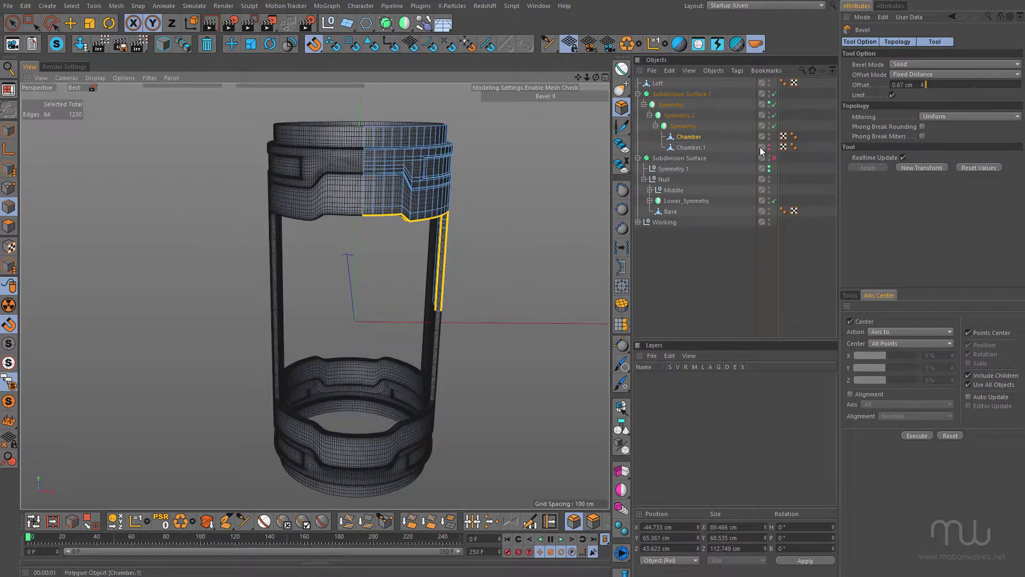
Rename Chamber.1 as Window and make it visible again.
double_click(696, 148)
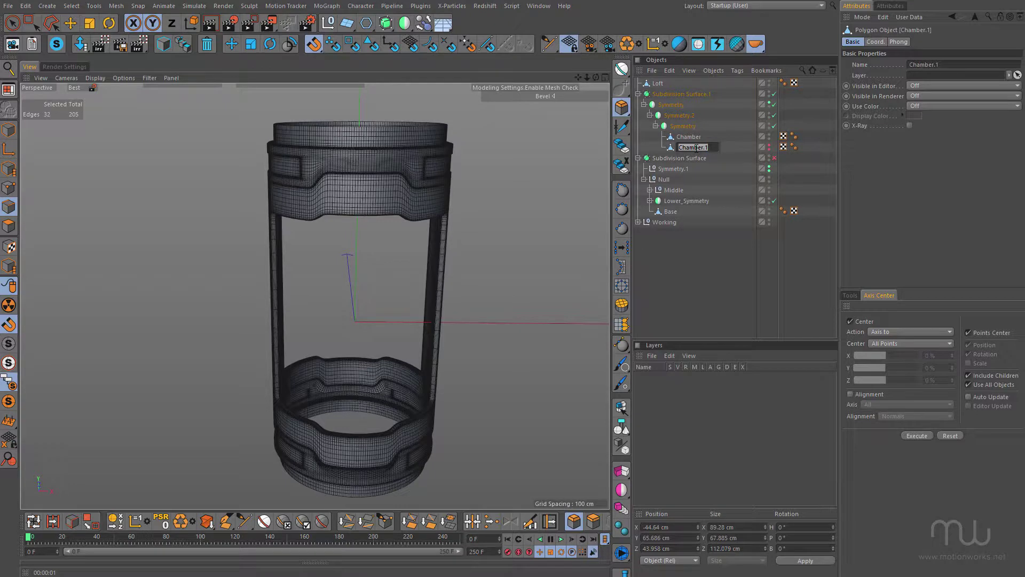
type("Window")
key("Return")
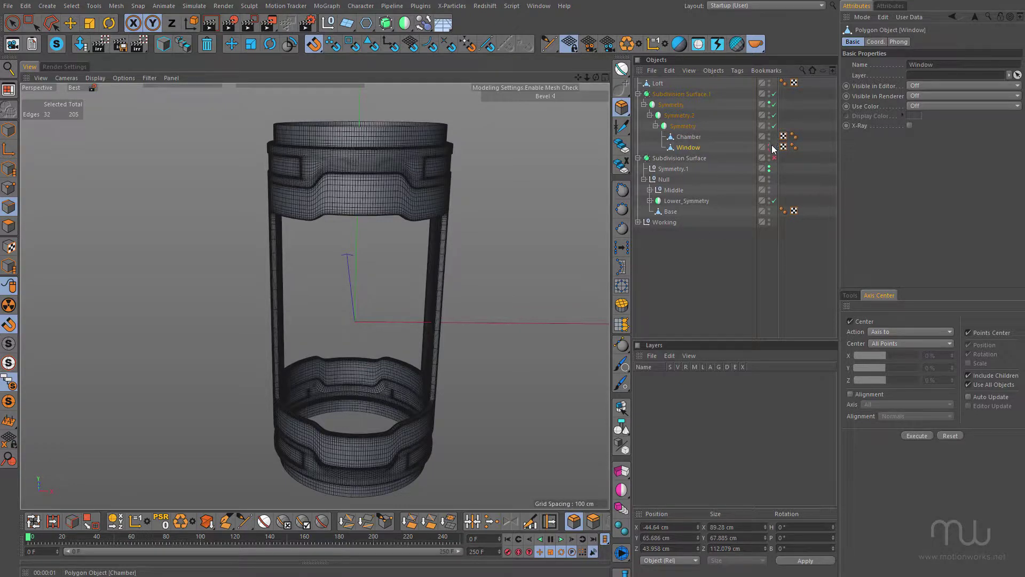
left_click(769, 146)
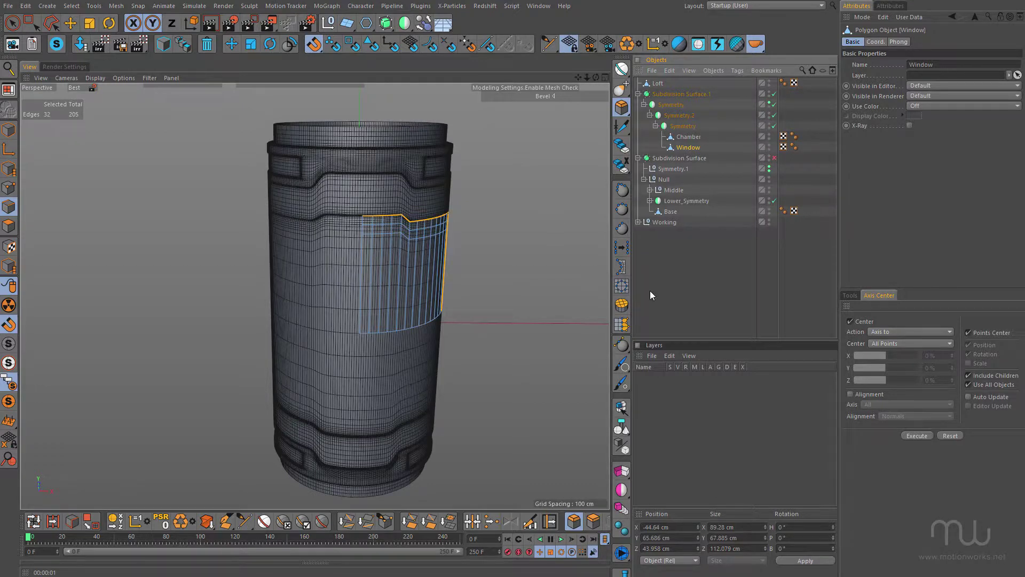
Hide the Chamber to isolate the Window panel and examine its selected border edges from outside and inside.
scroll(406, 267, "up", 5)
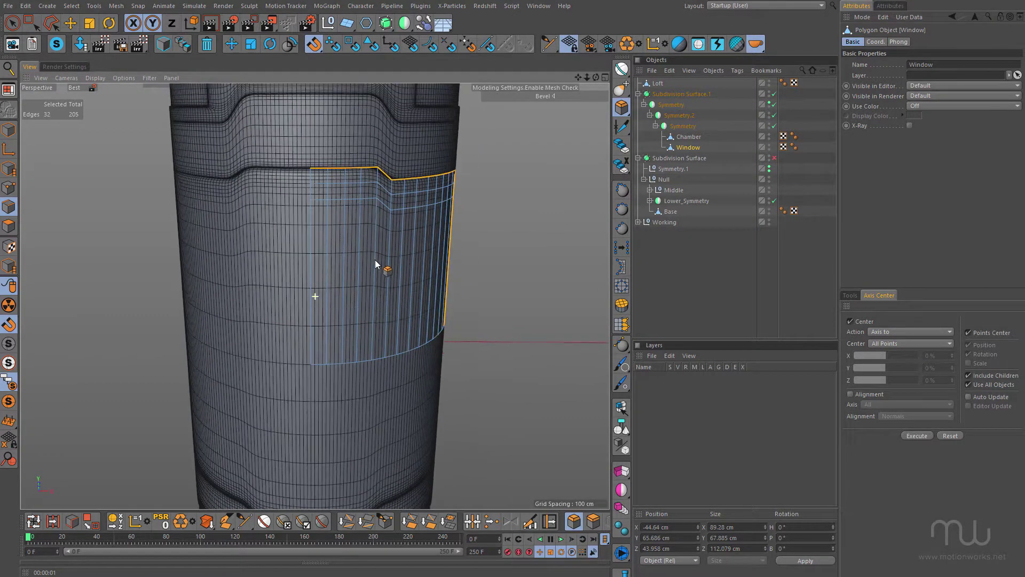
left_click_drag(307, 238, 342, 237, "alt")
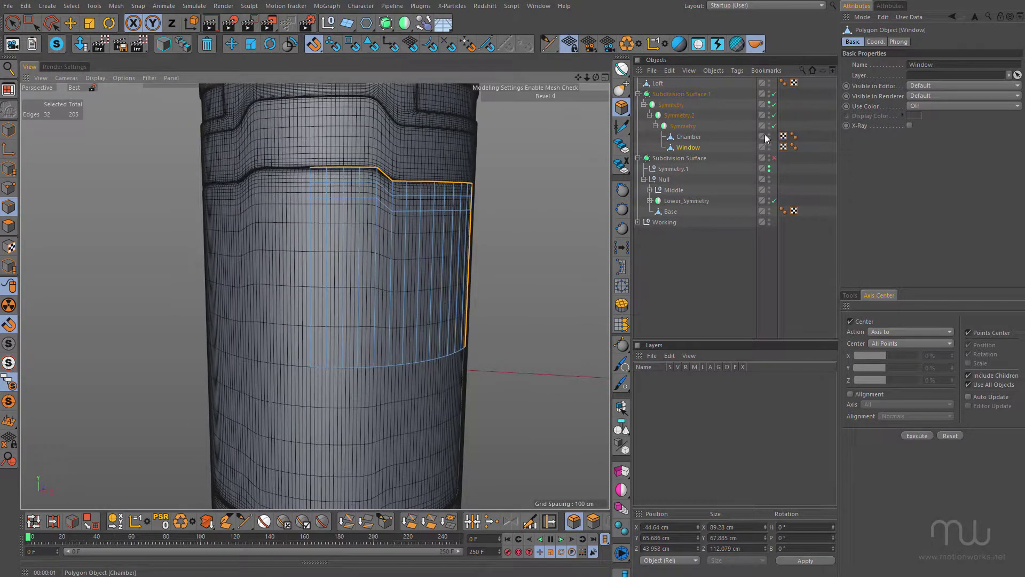
left_click(768, 135, "alt")
left_click(768, 135, "alt")
left_click_drag(360, 251, 288, 281, "alt")
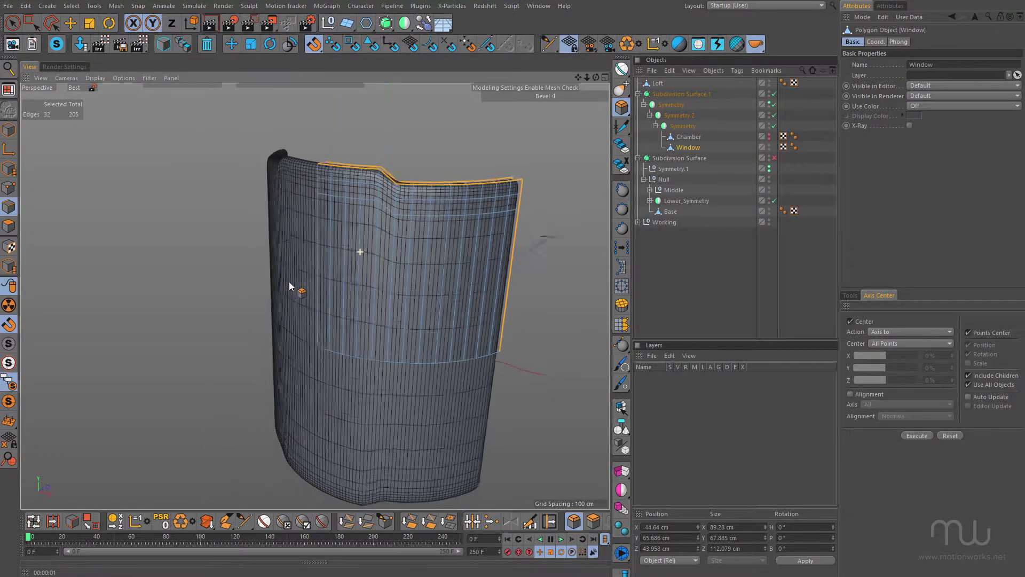
right_click_drag(498, 245, 531, 238, "alt")
left_click_drag(531, 240, 187, 278, "alt")
left_click_drag(249, 295, 428, 267, "alt")
right_click_drag(418, 225, 302, 235, "alt")
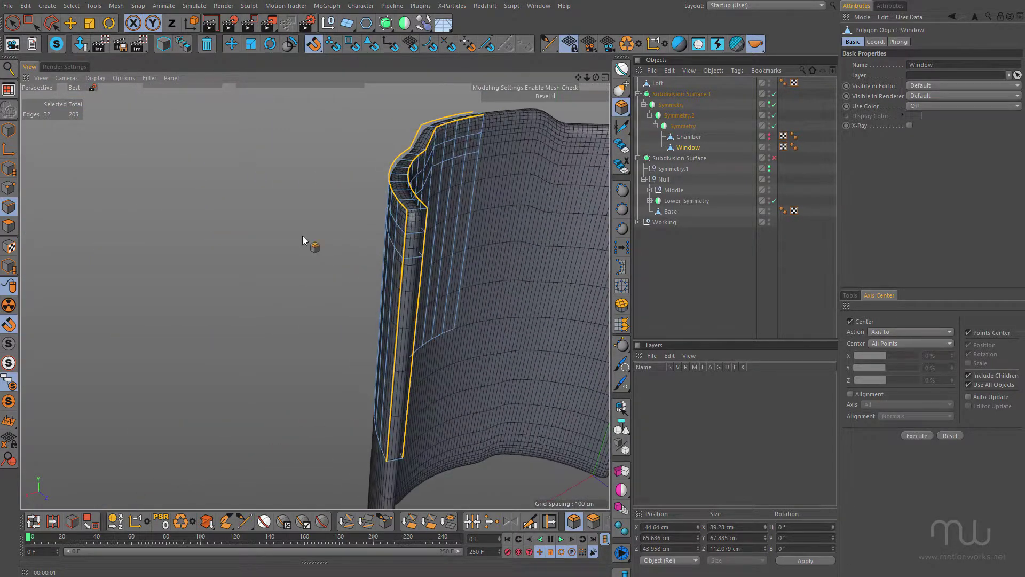
Bevel the Window's selected border edges in Solid mode with a 0.59 cm offset.
left_click(575, 521)
right_click_drag(367, 244, 453, 261, "alt")
middle_click_drag(454, 261, 403, 303, "alt")
left_click_drag(318, 196, 366, 196)
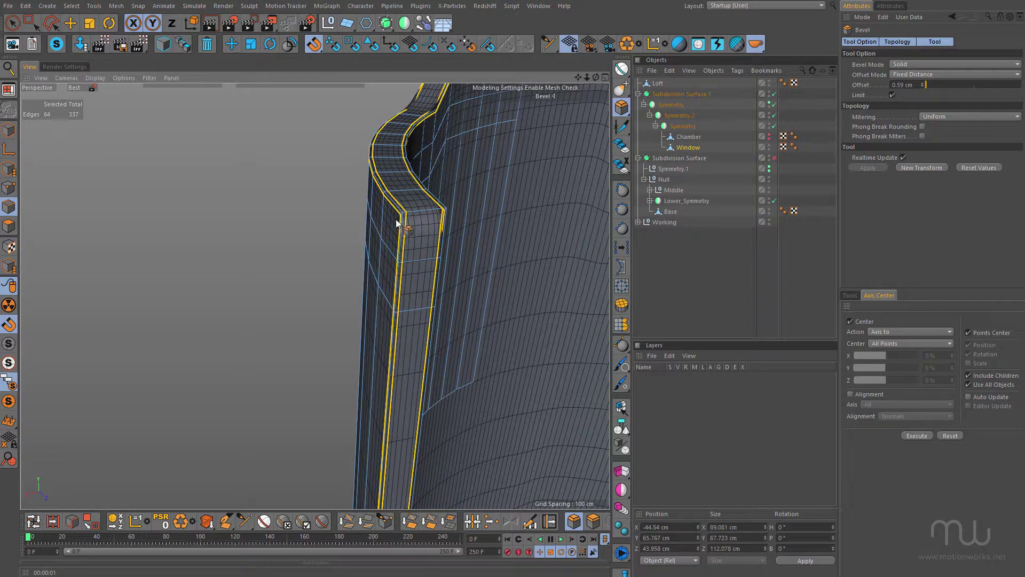
right_click_drag(400, 220, 510, 223, "alt")
left_click_drag(420, 209, 477, 214, "alt")
right_click_drag(476, 214, 325, 239, "alt")
left_click_drag(325, 239, 373, 232, "alt")
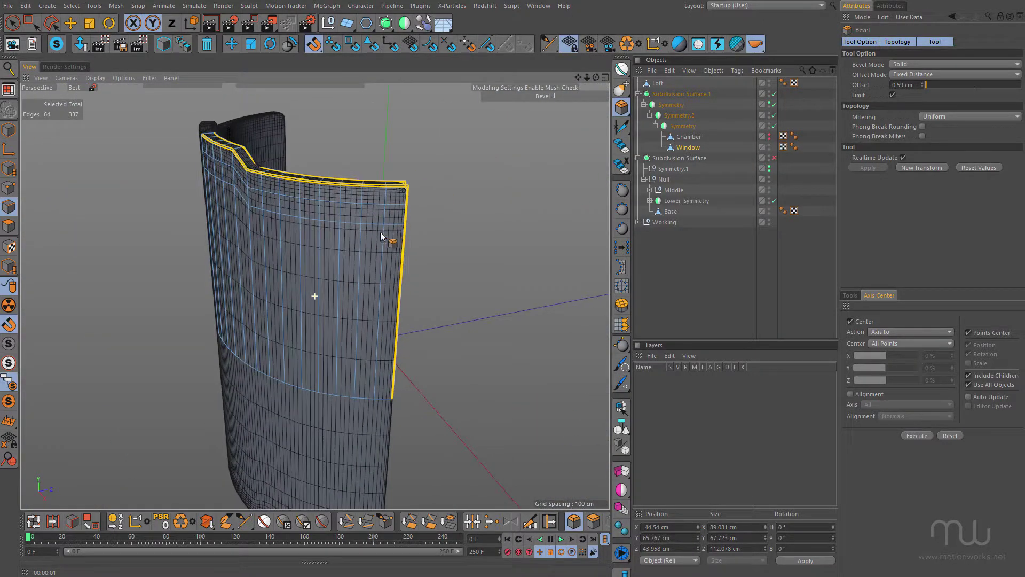
right_click_drag(373, 232, 428, 204, "alt")
left_click_drag(428, 203, 321, 245, "alt")
mouse_move(596, 105)
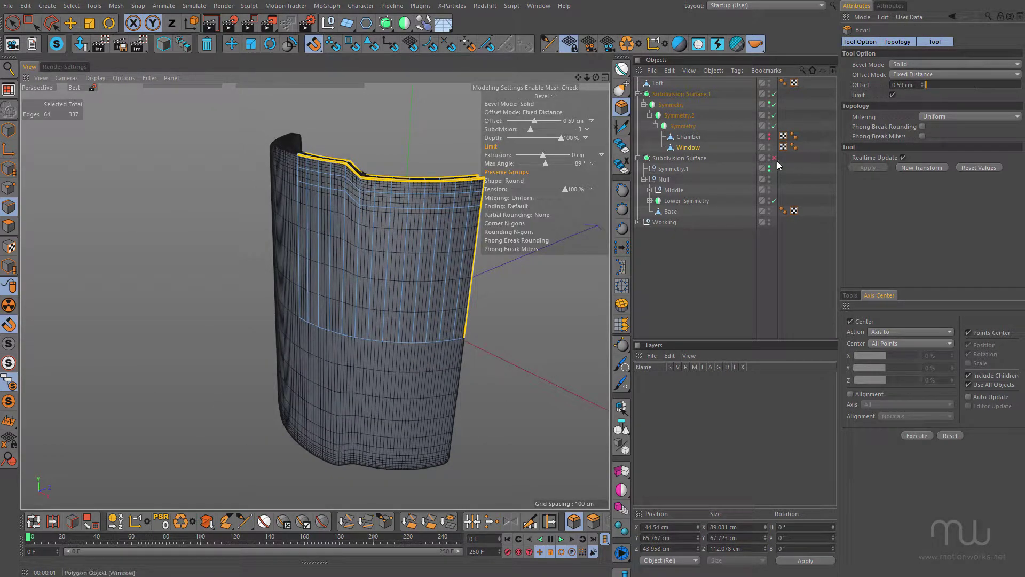
Show the Chamber again, check both parts together with a viewport render and switch to the Move tool.
left_click(768, 134)
left_click(768, 139)
right_click_drag(446, 258, 367, 256, "alt")
mouse_move(367, 256)
left_mouse_down("alt")
mouse_move(454, 239)
mouse_move(412, 265)
mouse_move(355, 251)
mouse_move(378, 251)
left_mouse_up("alt")
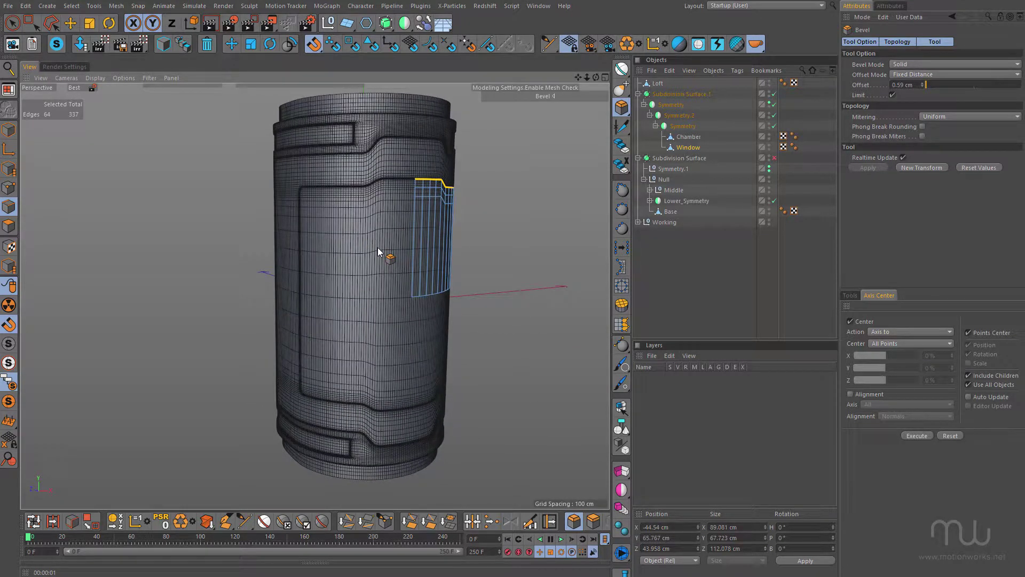
key("ctrl+r")
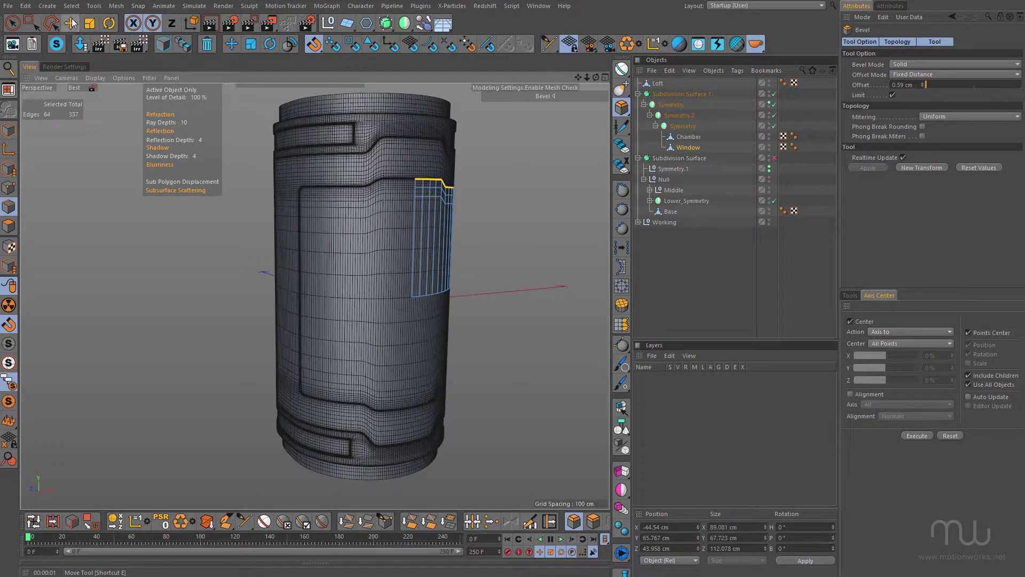
left_click(72, 23)
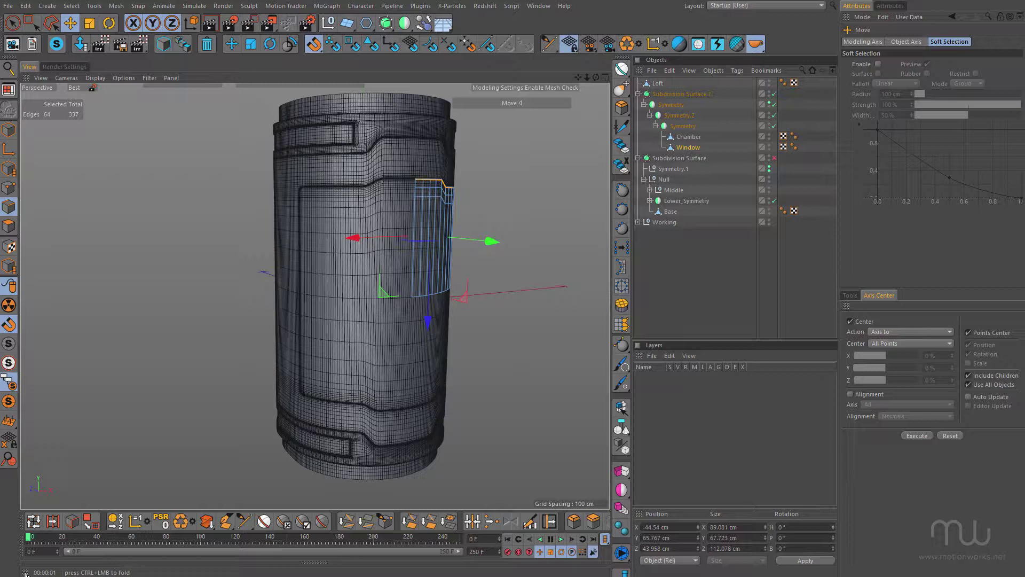
Open the list of scene materials and duplicate the light grey MaterialOverwrite material.
left_click(323, 561)
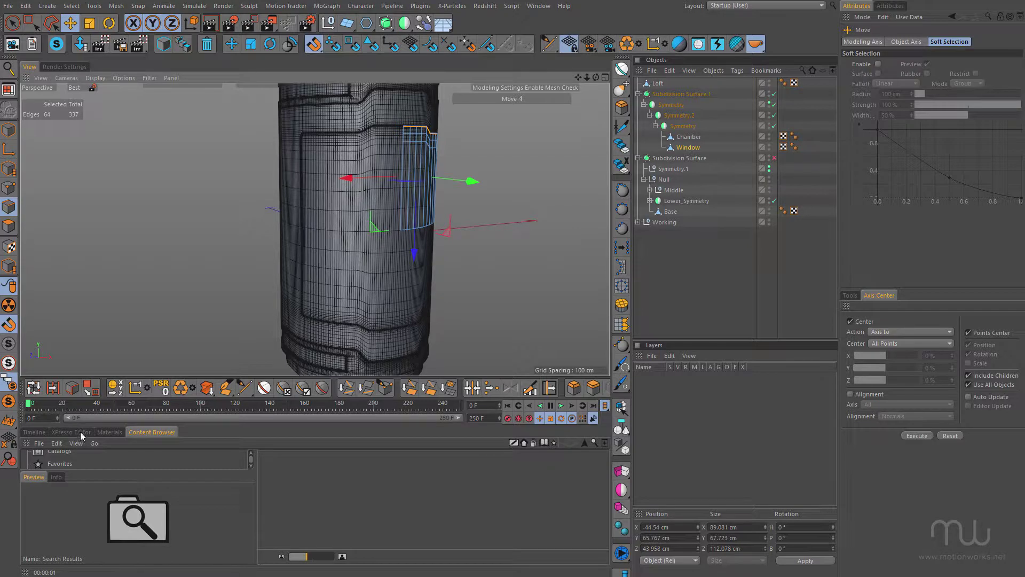
left_click(110, 433)
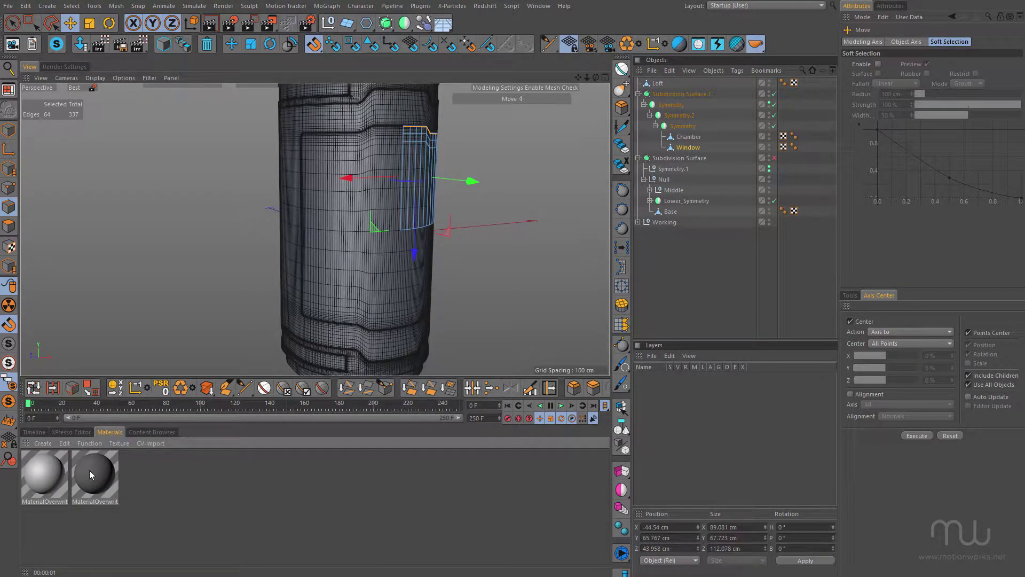
left_click_drag(160, 470, 160, 471, "ctrl")
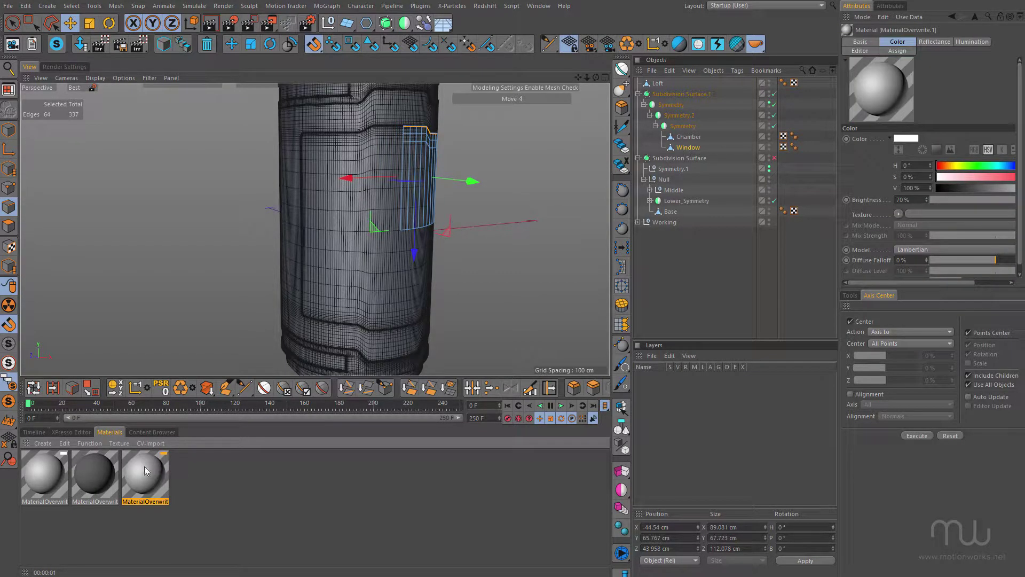
Enable transparency on the duplicated material, with refraction 1.06 and Fresnel reflectivity 65%.
left_click(861, 42)
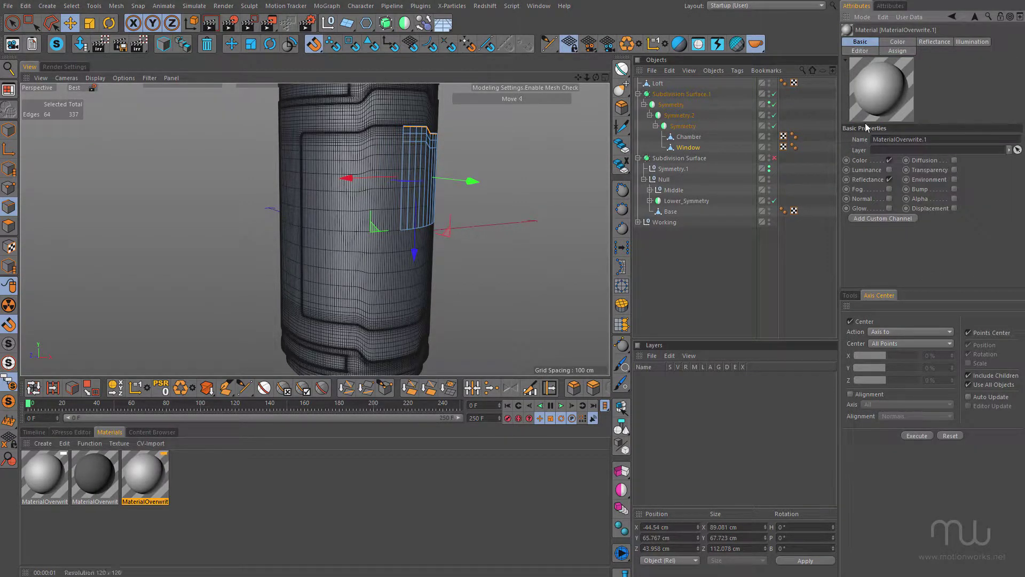
left_click(953, 170)
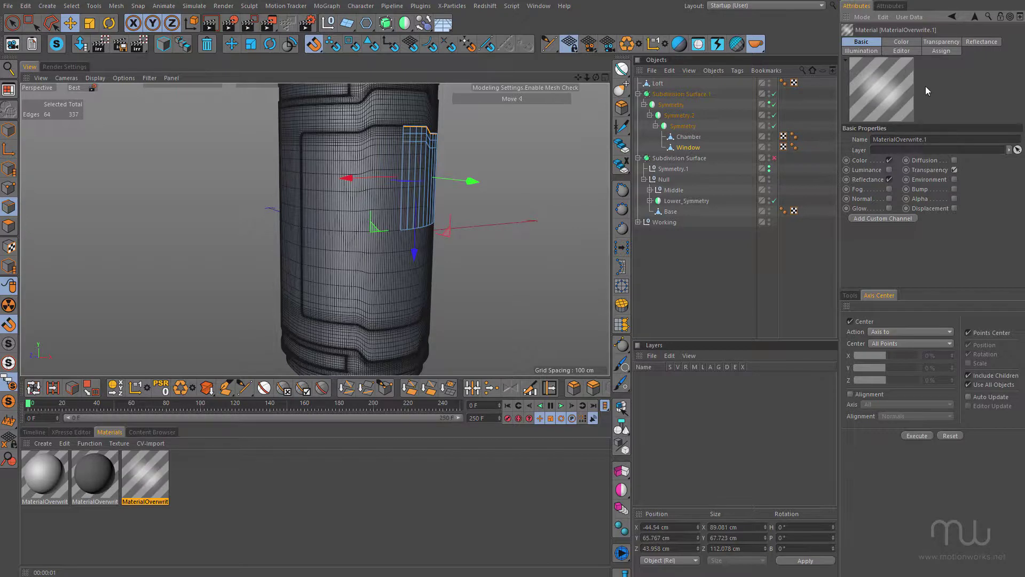
left_click(942, 43)
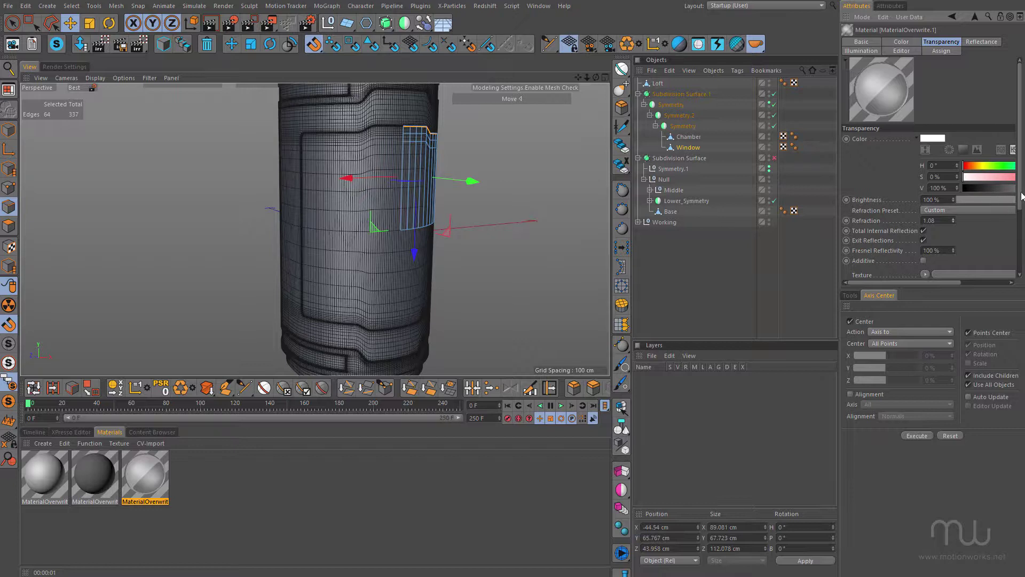
left_click_drag(1021, 197, 1021, 266)
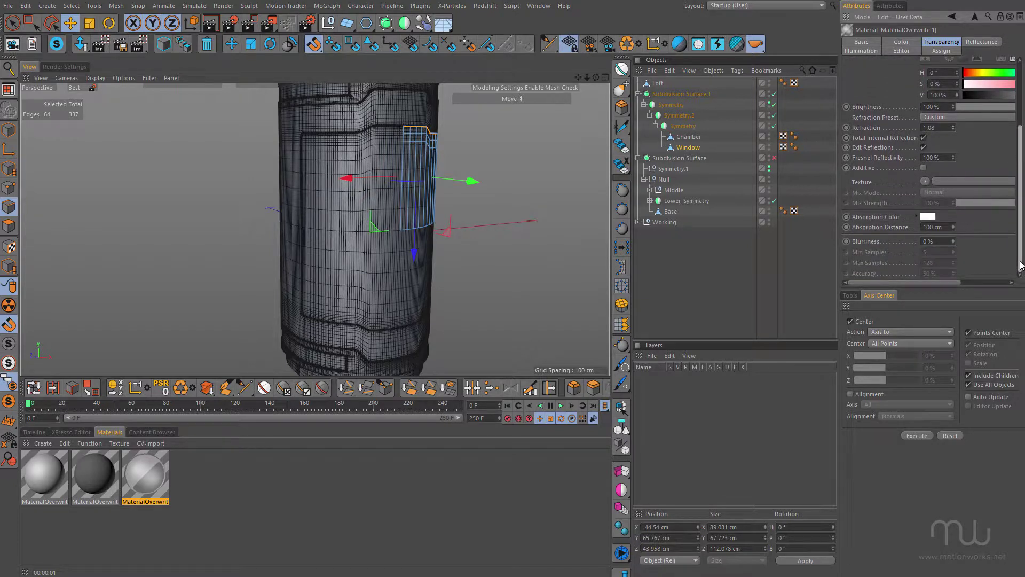
scroll(954, 197, "up", 2)
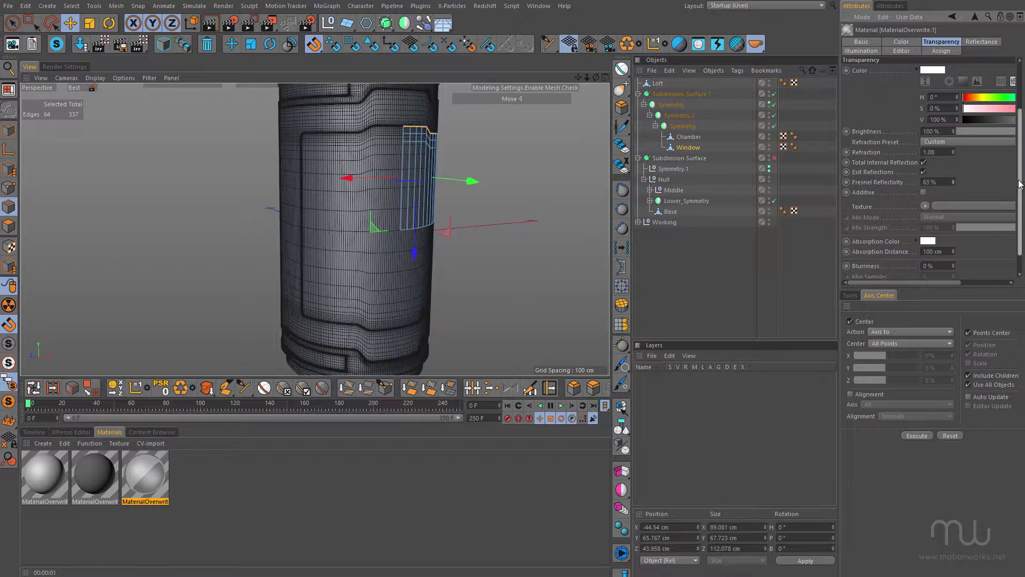
scroll(1013, 180, "up", 5)
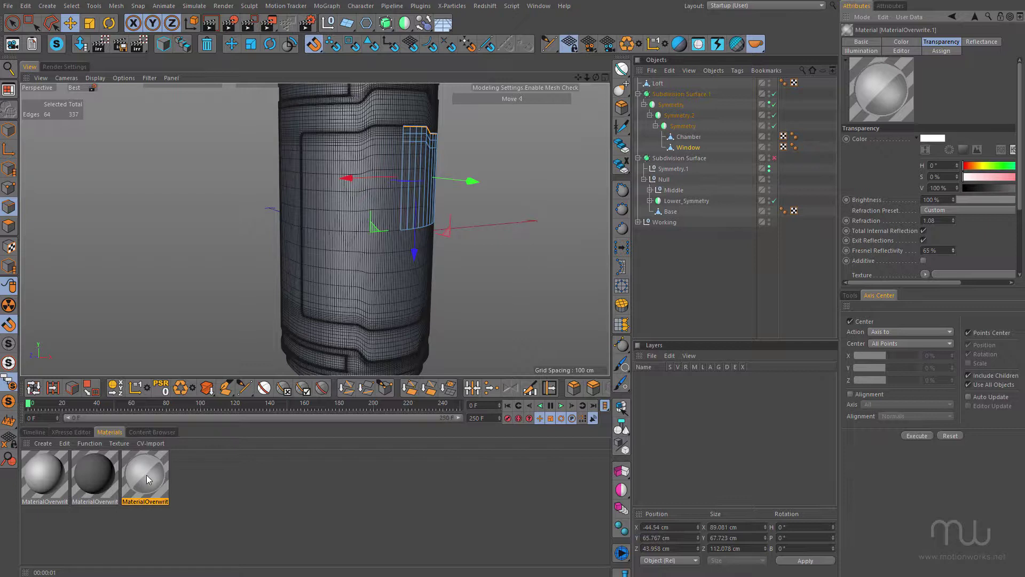
Assign the transparent material to the Window panel and check it with a viewport render and from inside the chamber.
left_click_drag(773, 147, 691, 148)
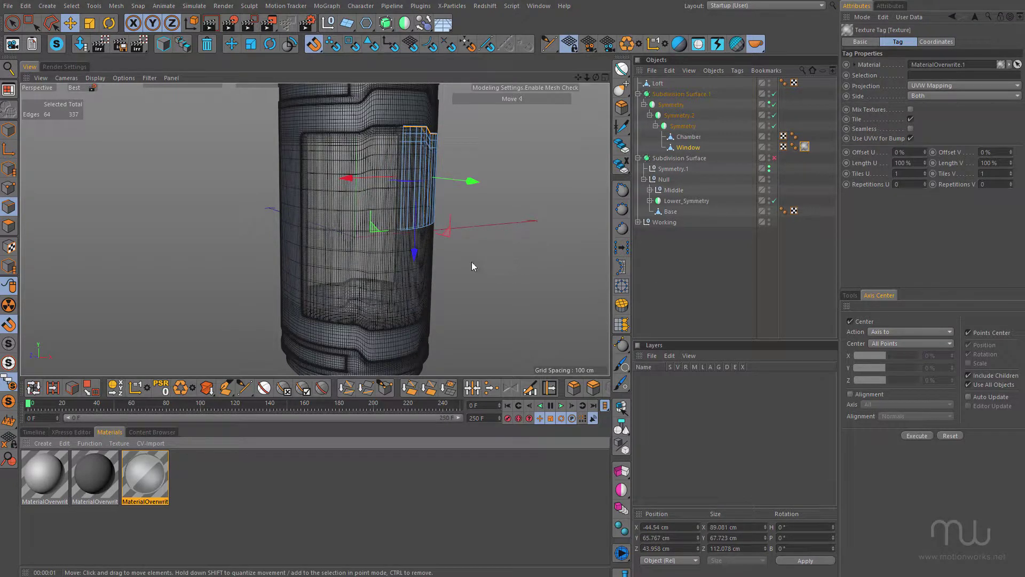
left_click_drag(469, 266, 328, 281, "alt")
key("alt+r")
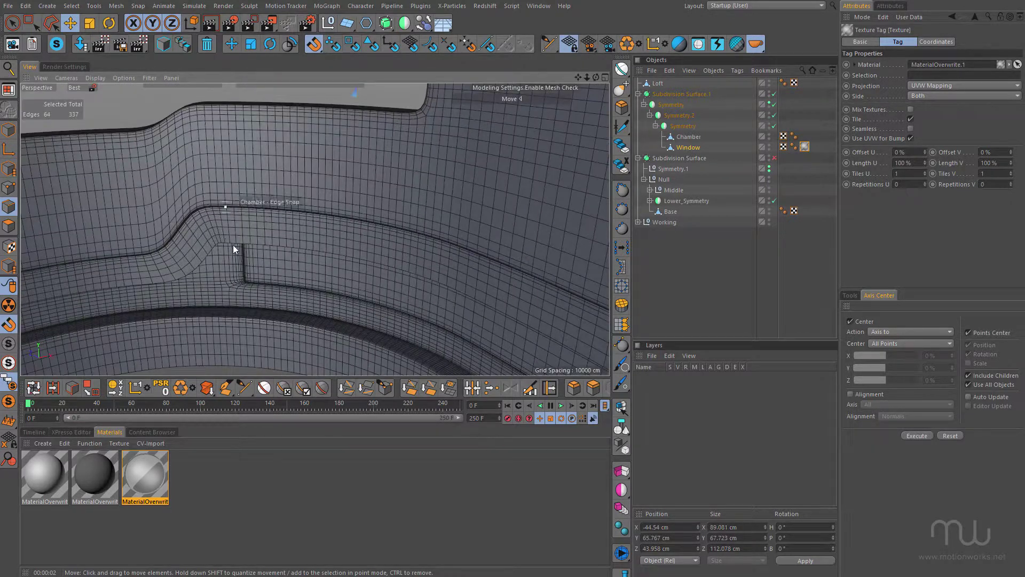
left_click_drag(233, 245, 257, 229, "alt")
left_click_drag(257, 229, 276, 215, "alt")
right_click_drag(263, 216, 319, 191, "alt")
left_click_drag(318, 191, 225, 287, "alt")
left_click_drag(270, 253, 373, 277, "alt")
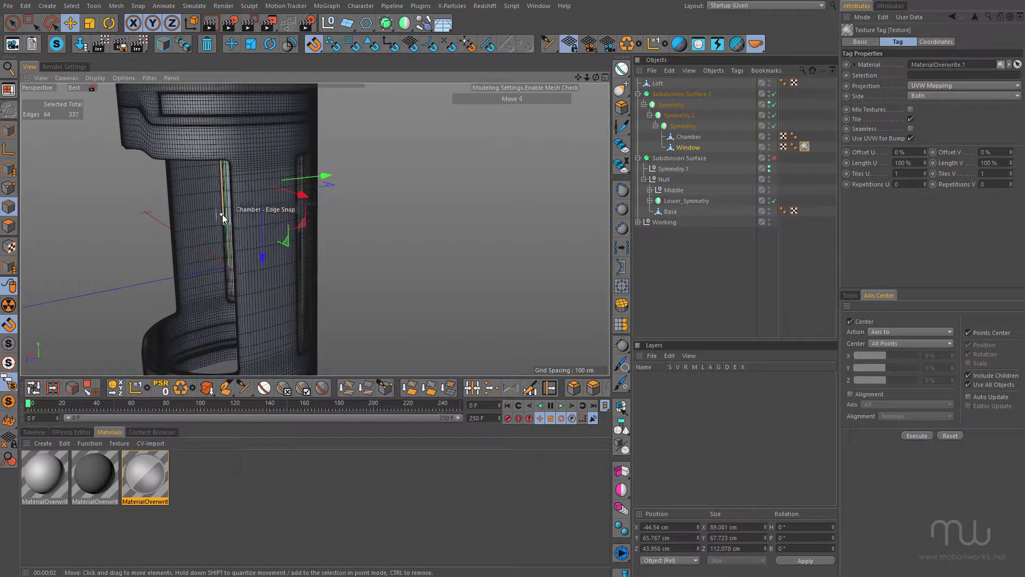
left_click_drag(222, 214, 211, 232, "alt")
Group the Chamber and Window together in one null so the Symmetry object mirrors both parts.
left_click(687, 137)
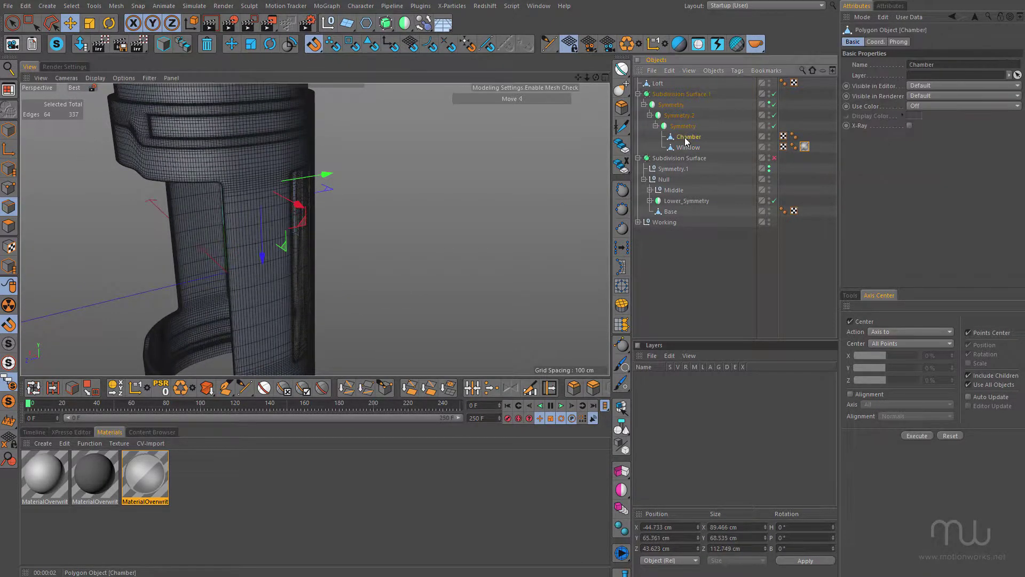
left_click(688, 148, "ctrl")
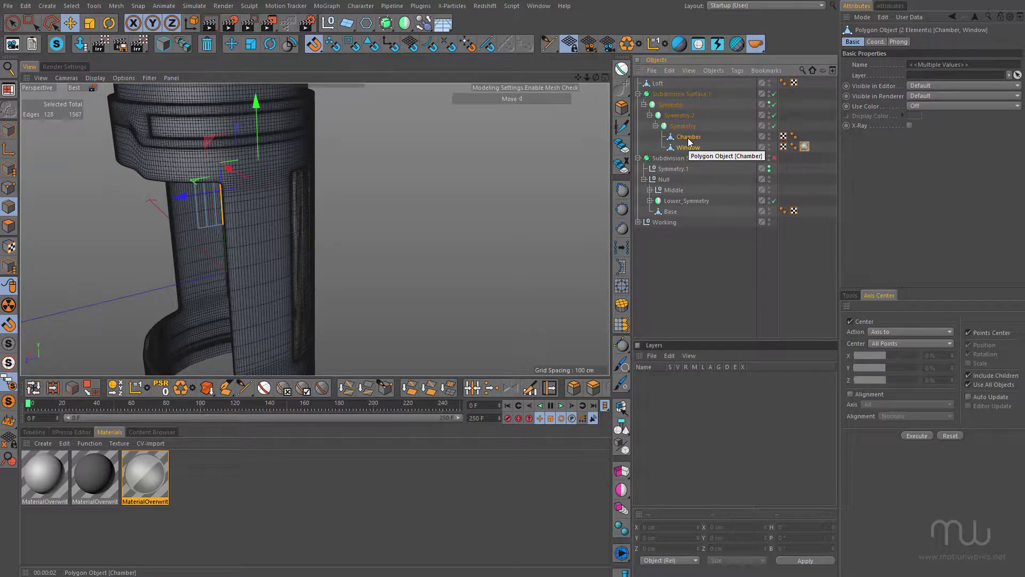
key("alt+g")
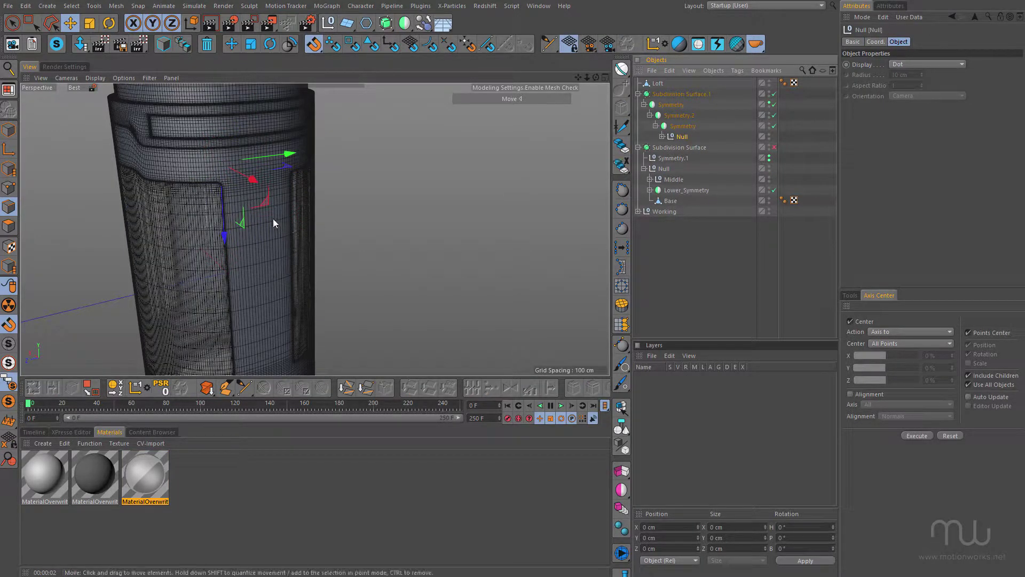
scroll(270, 219, "down", 6)
left_click_drag(175, 255, 142, 293, "alt")
right_click_drag(187, 264, 249, 255, "alt")
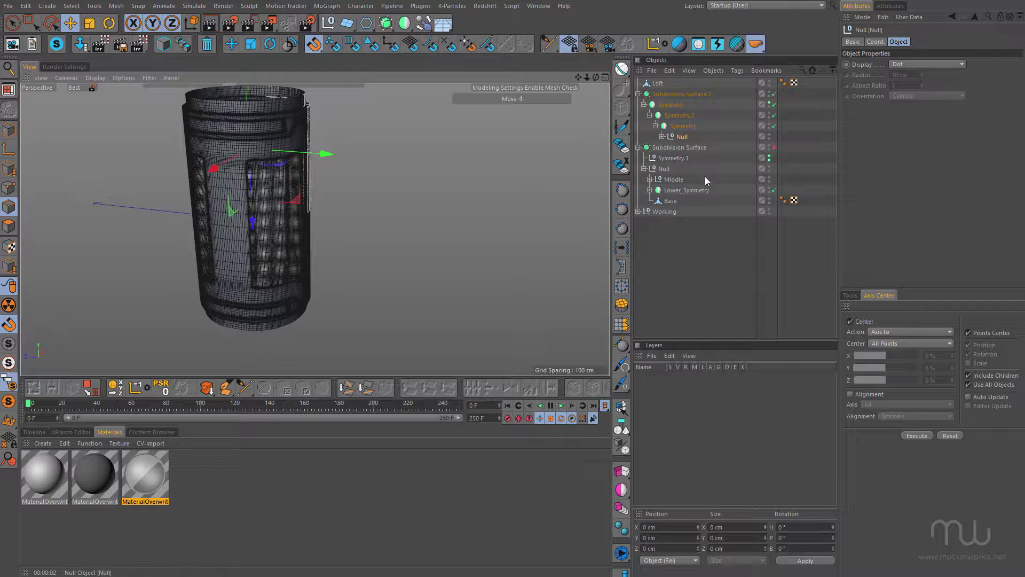
Leave solo mode to show the whole model and enable the Subdivision Surface of the base assembly.
left_click(58, 43)
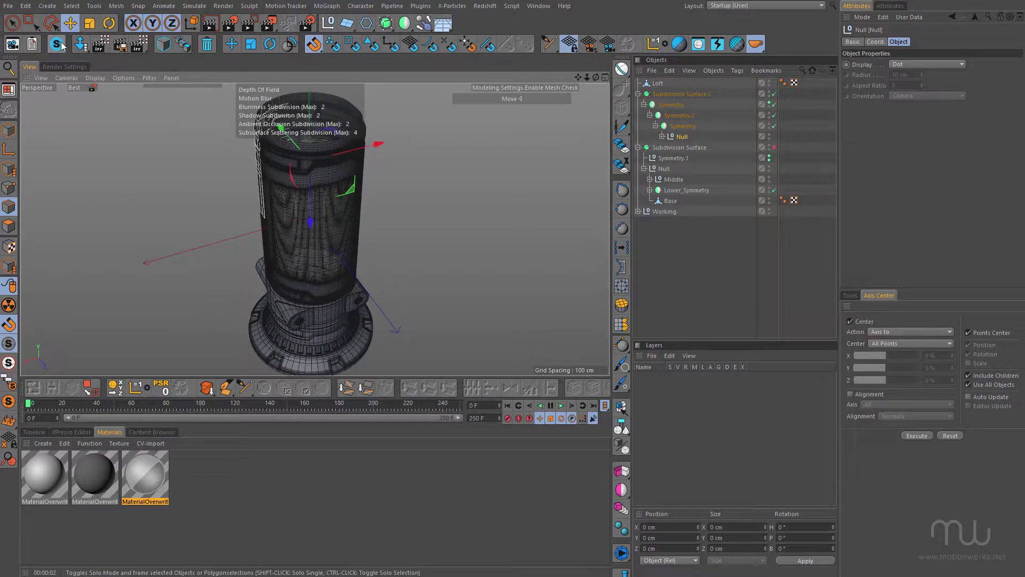
scroll(370, 265, "down", 1)
left_click_drag(315, 282, 331, 245, "alt")
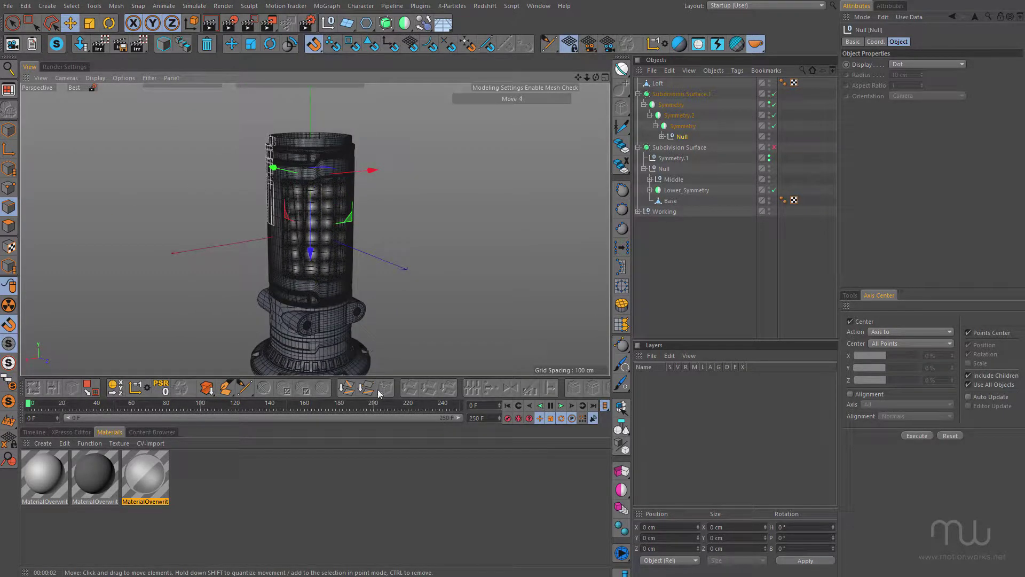
left_click_drag(345, 322, 344, 301, "alt")
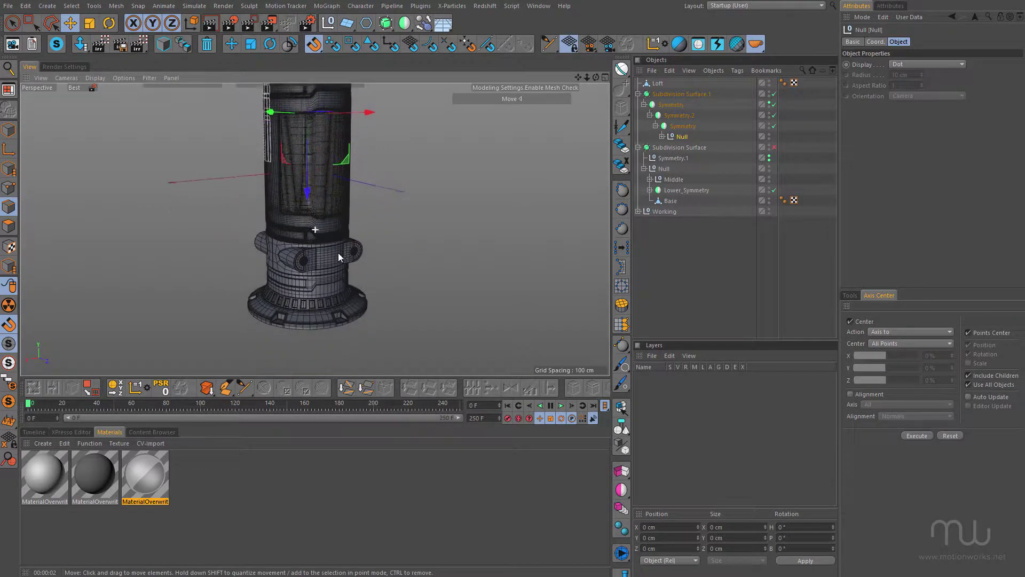
left_click_drag(338, 253, 299, 297, "alt")
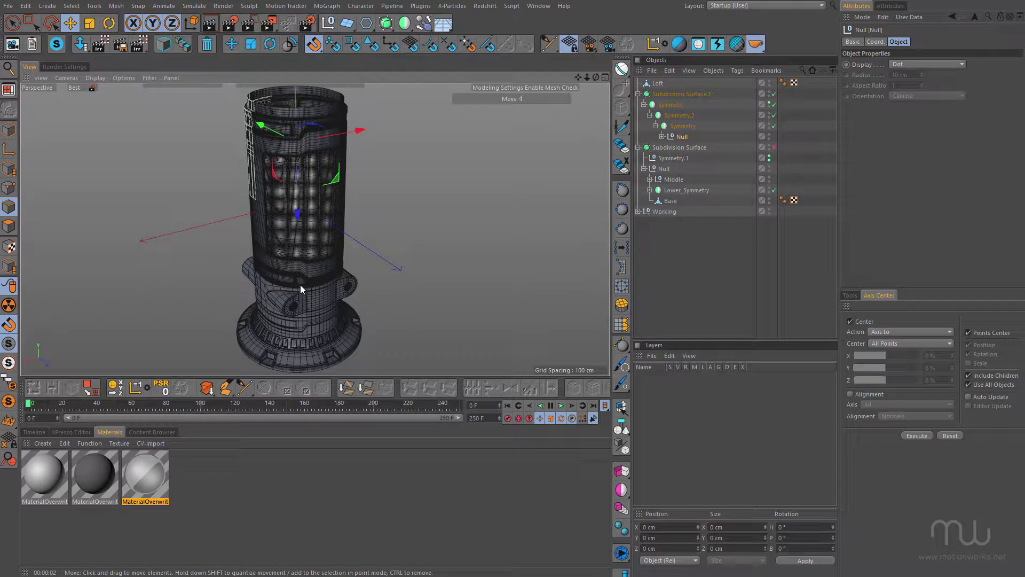
key("ctrl+r")
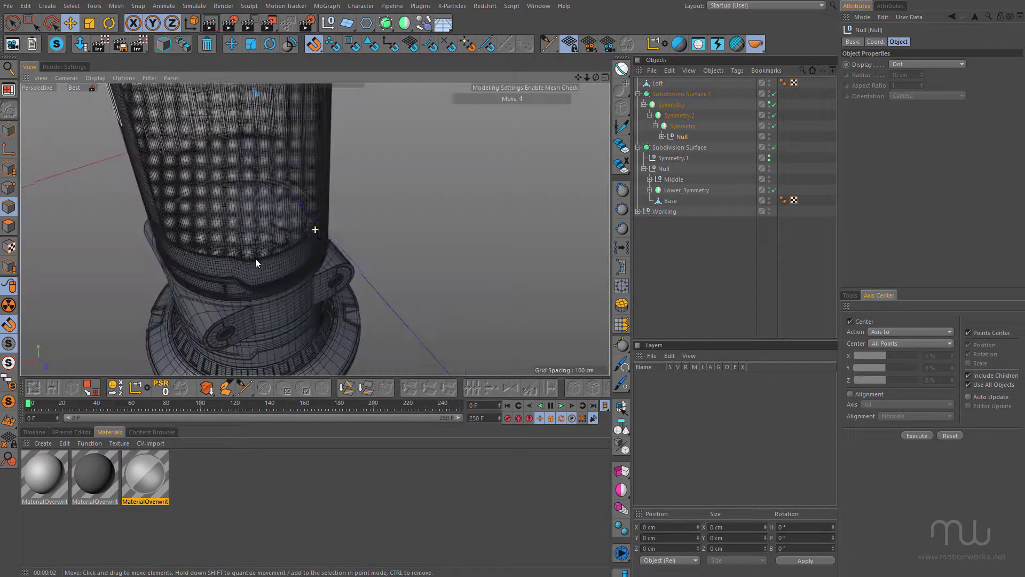
Examine the whole smoothed model from several sides, including the windows, the chamber rim and the joint with the base.
scroll(256, 258, "down", 7)
middle_click_drag(243, 268, 252, 277, "alt")
left_click_drag(253, 277, 267, 280, "alt")
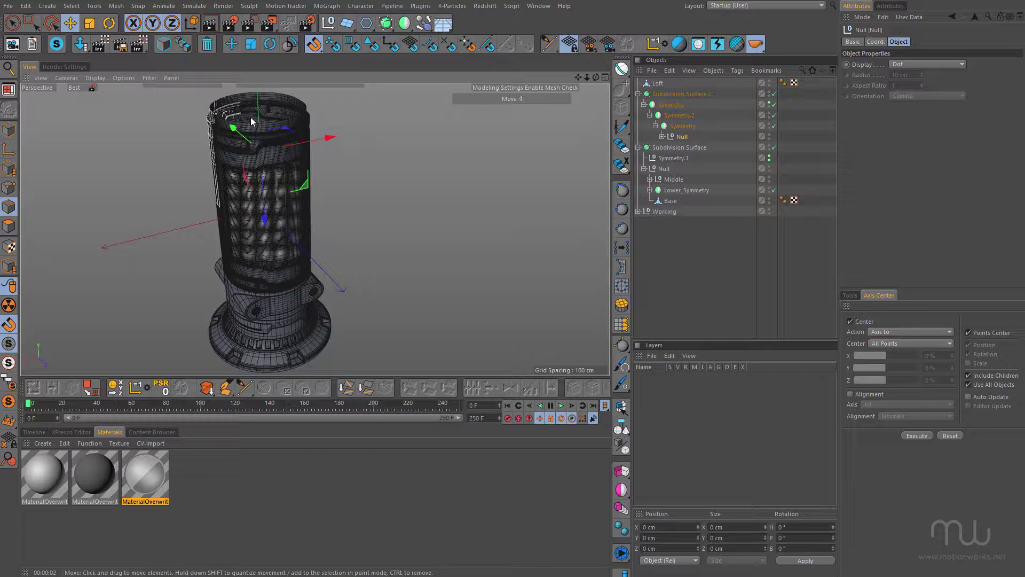
left_click_drag(286, 264, 409, 267, "alt")
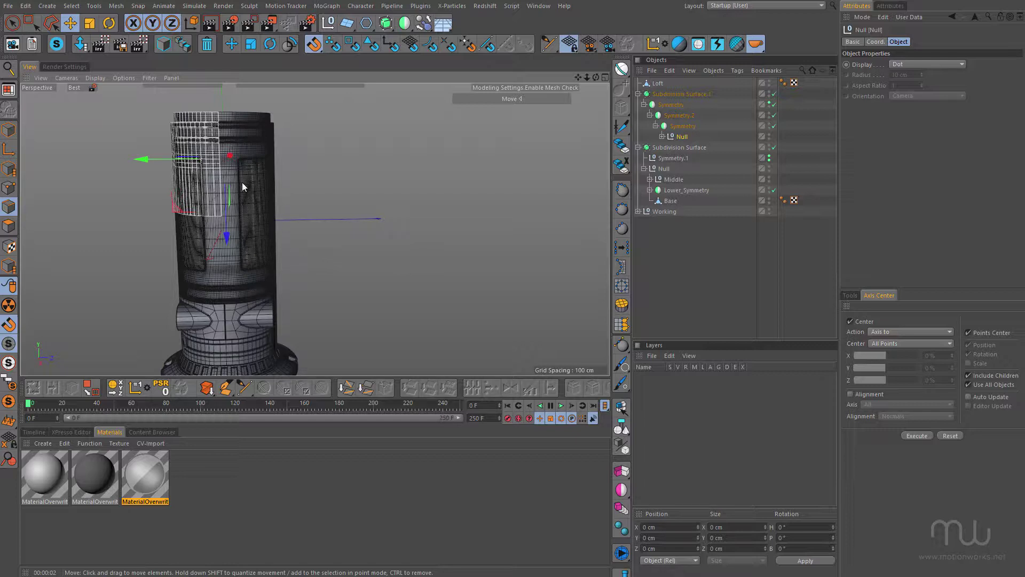
left_click_drag(242, 181, 131, 204, "alt")
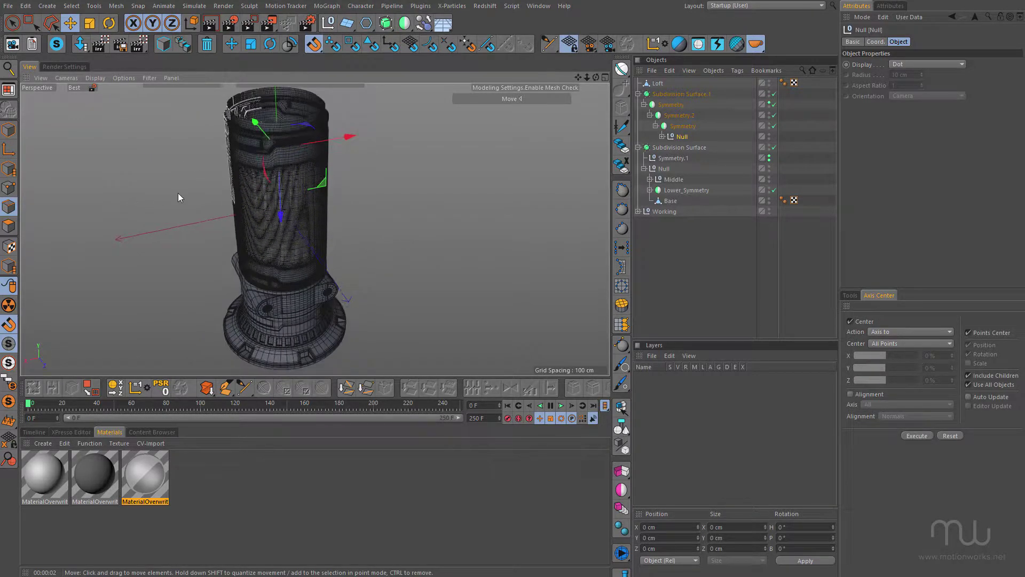
left_click_drag(295, 194, 197, 230, "alt")
middle_click_drag(197, 230, 283, 251, "alt")
mouse_move(277, 236)
left_mouse_down("alt")
mouse_move(325, 293)
mouse_move(280, 198)
mouse_move(274, 239)
left_mouse_up("alt")
left_click_drag(268, 185, 241, 214, "alt")
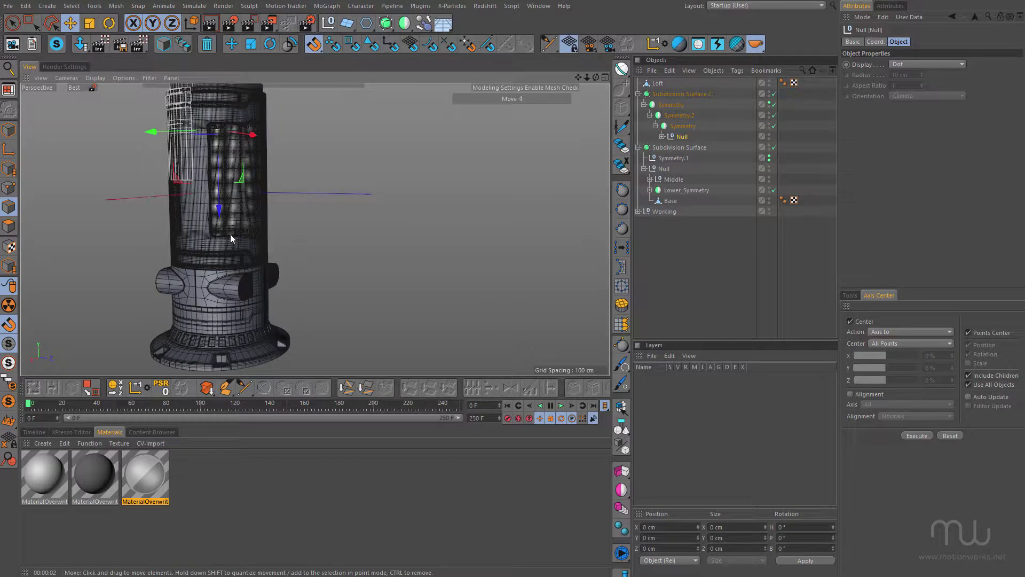
middle_click_drag(231, 234, 235, 232, "alt")
scroll(223, 248, "up", 5)
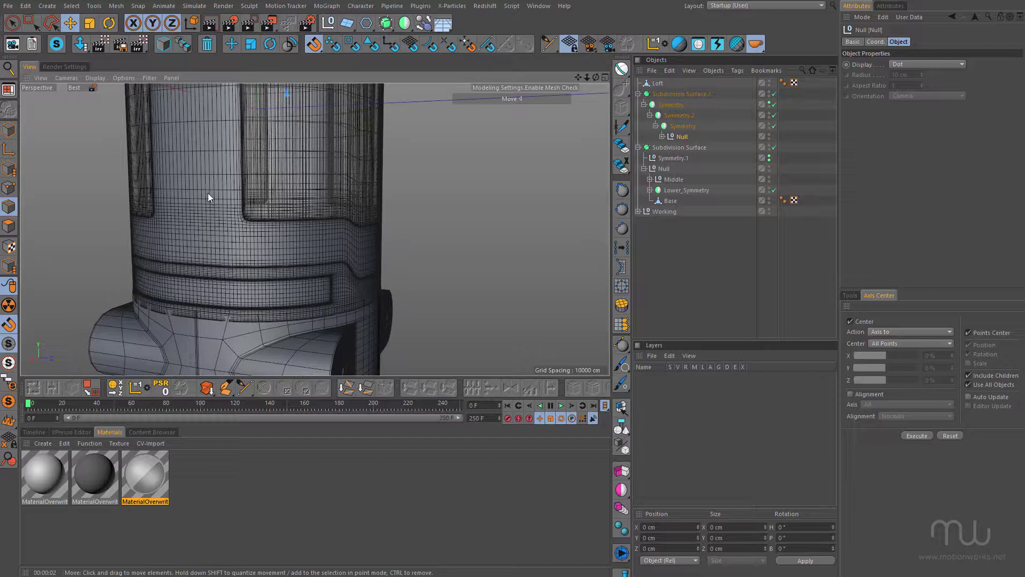
scroll(217, 198, "down", 6)
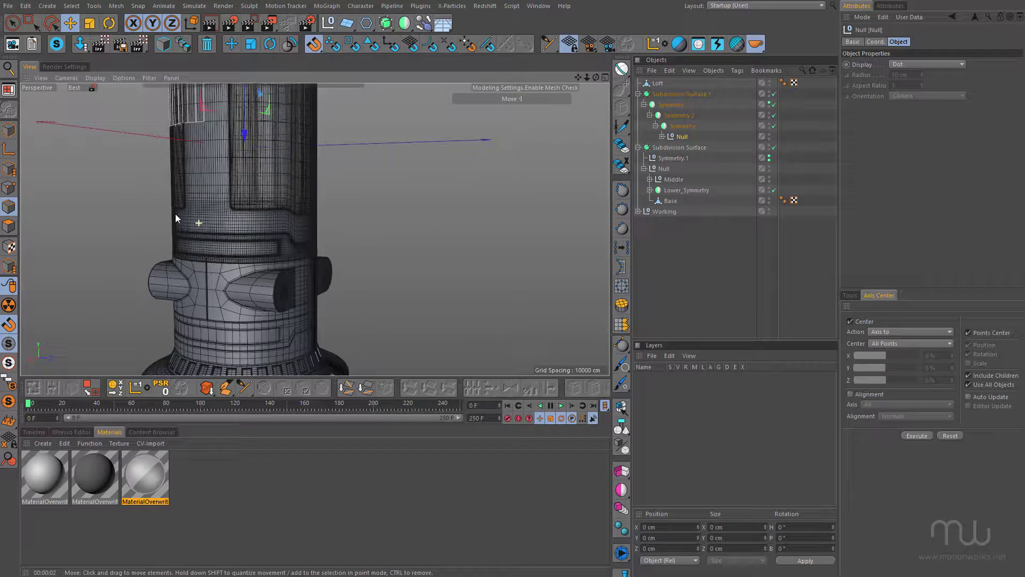
middle_click_drag(238, 239, 241, 331, "alt")
middle_click_drag(208, 211, 235, 310, "alt")
left_click_drag(274, 250, 176, 265, "alt")
middle_click_drag(251, 246, 106, 135, "alt")
left_click_drag(199, 195, 329, 300, "alt")
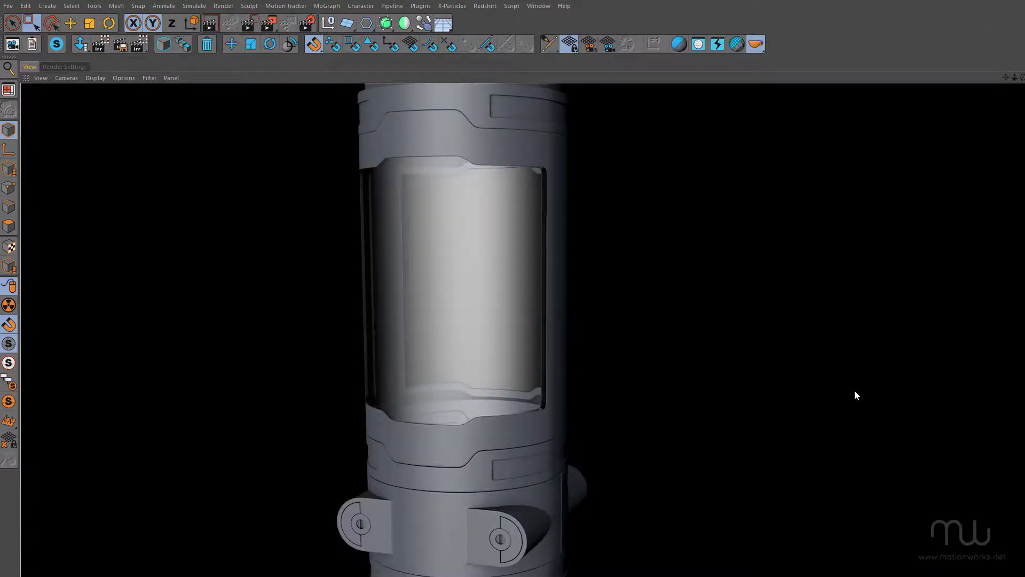